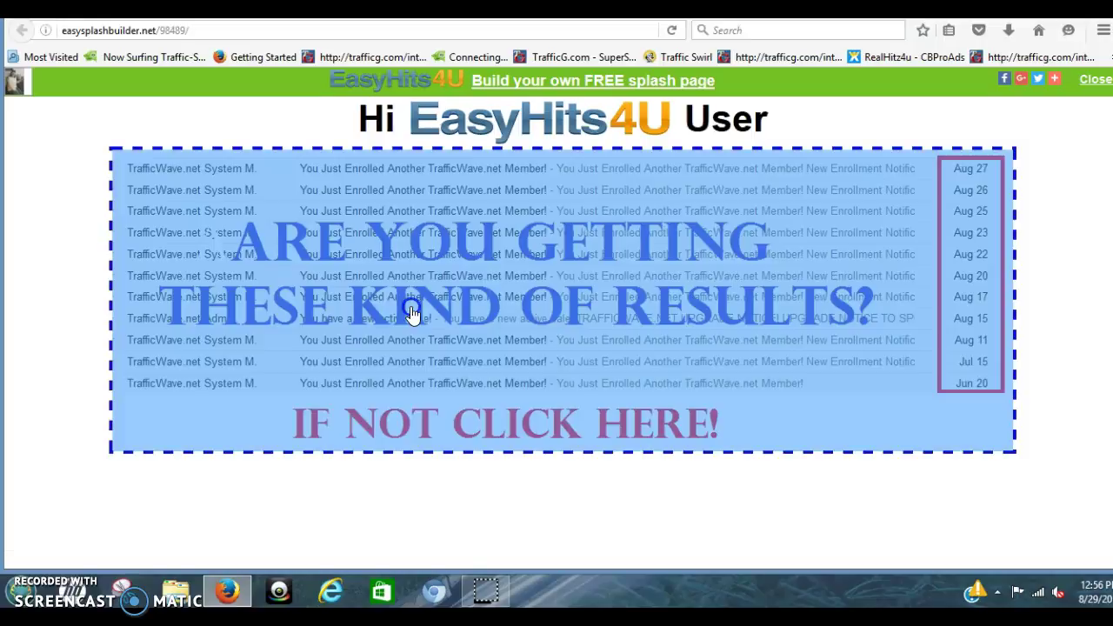
Save the results image as 55032.png and close the splash page tab
right_click(266, 315)
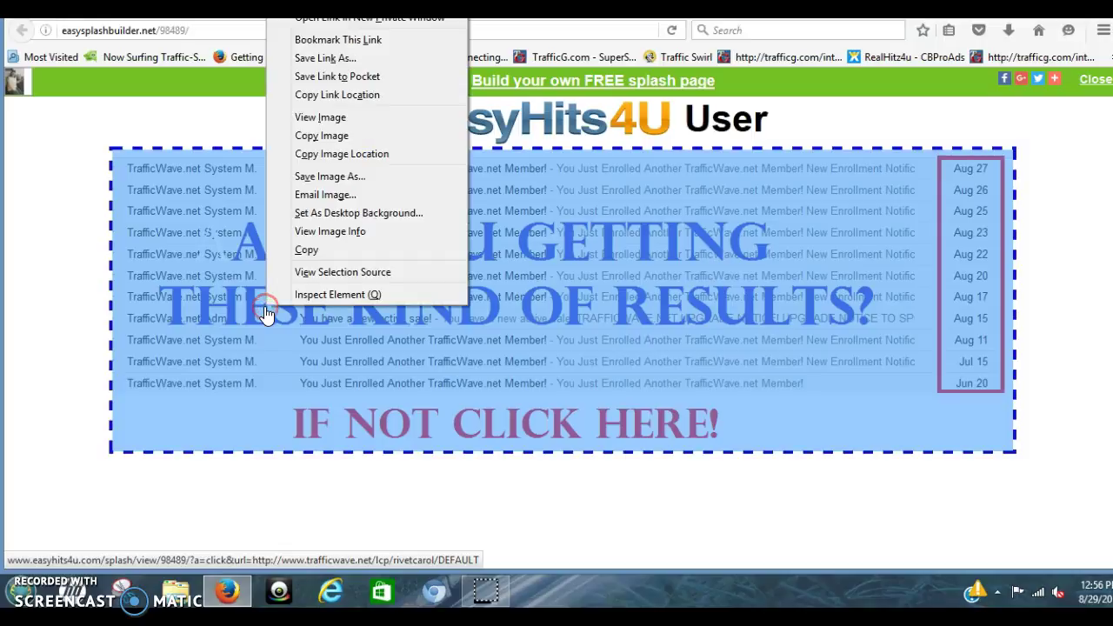
click(320, 177)
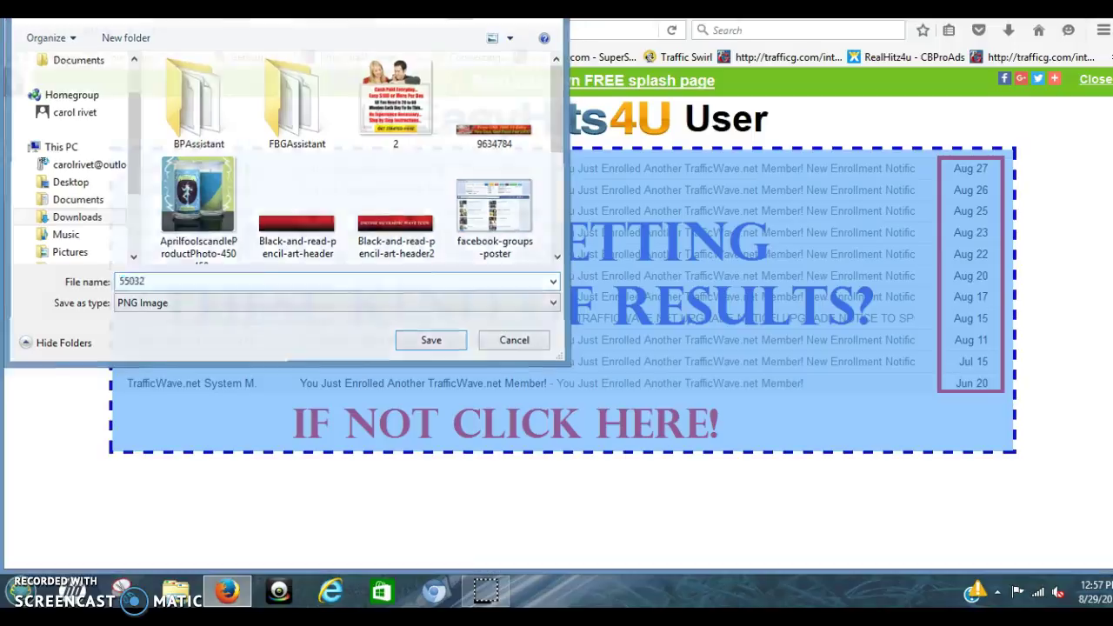
key(Escape)
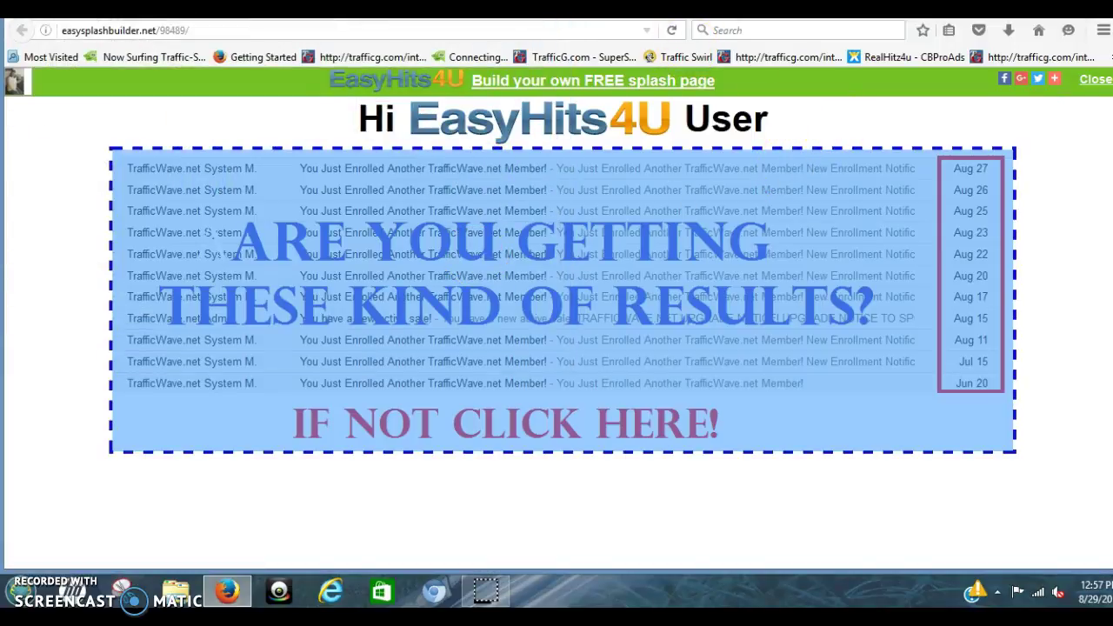
key(ctrl+w)
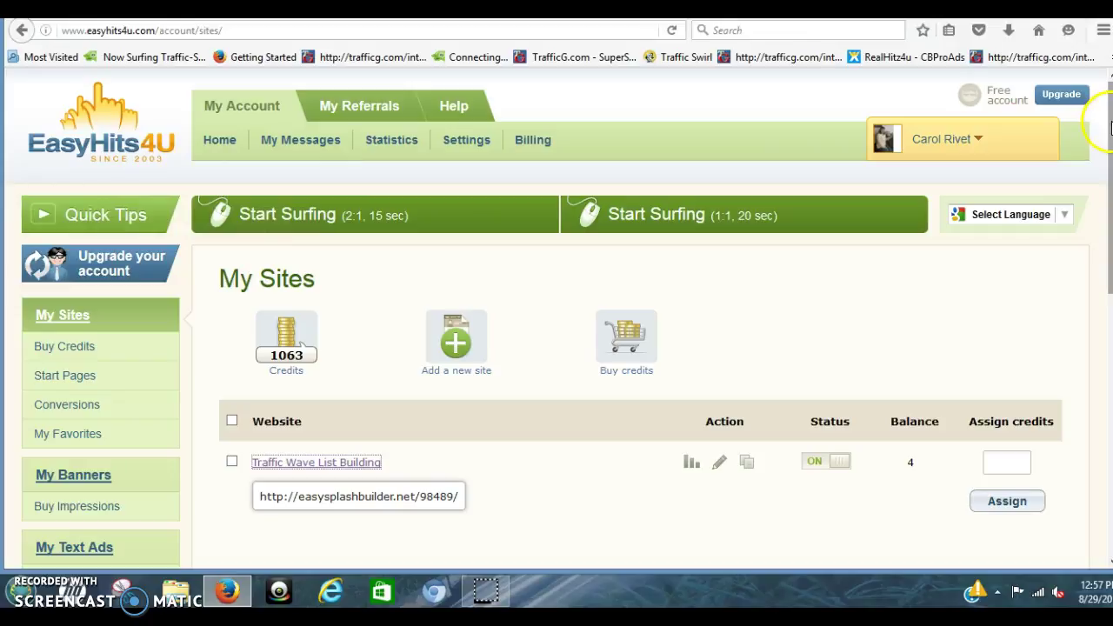
Open Easy Splash Builder from the My Tools sidebar and add a new splash page
drag(1110, 126, 1110, 256)
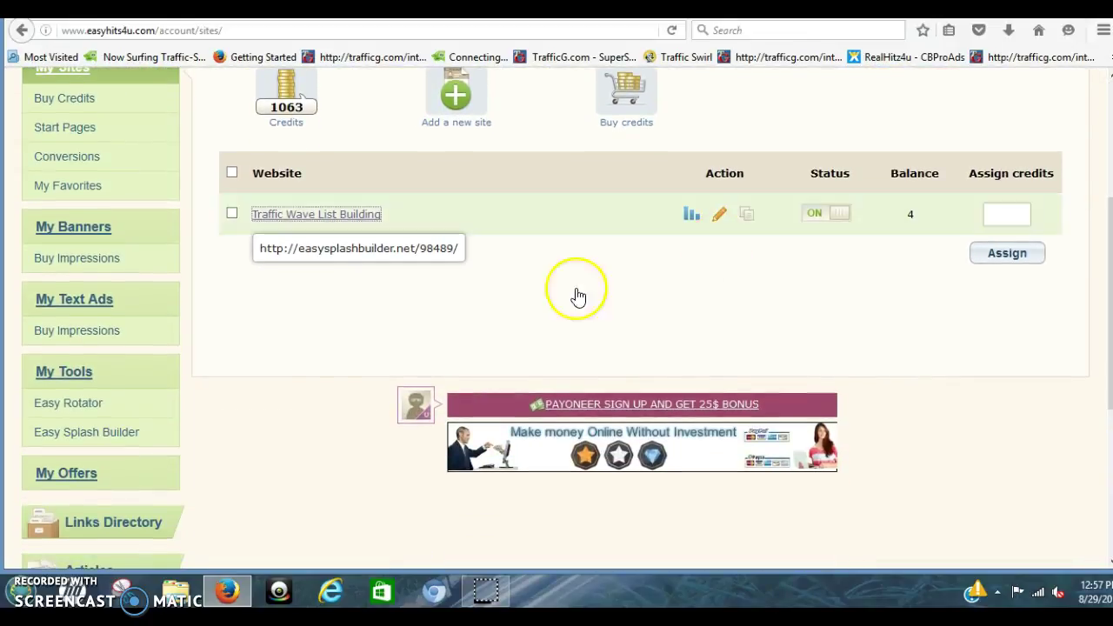
click(94, 444)
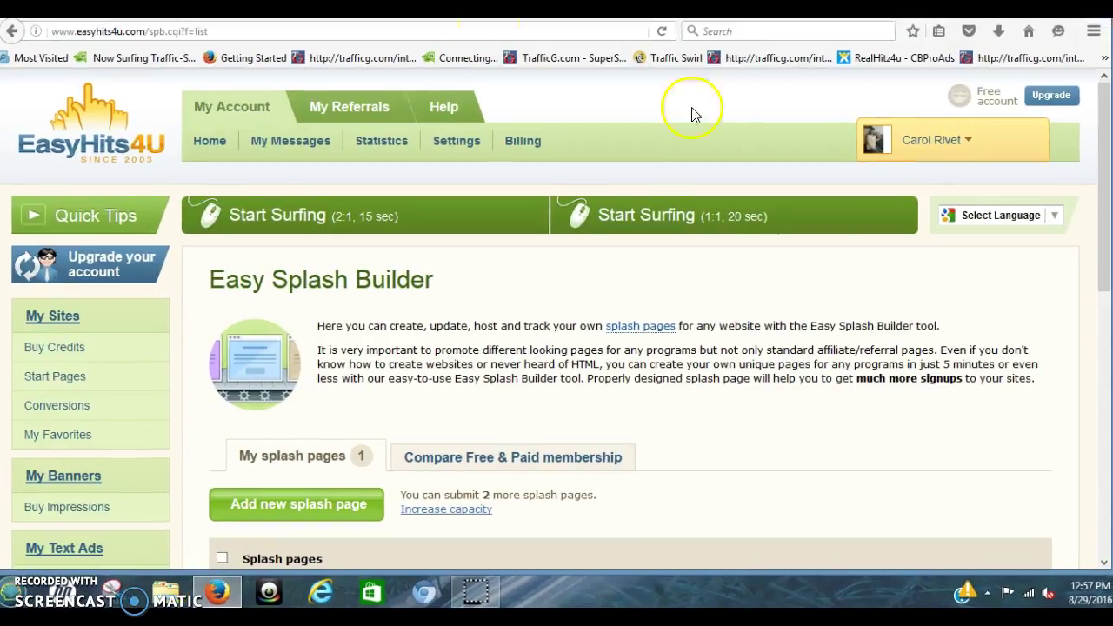
drag(1098, 258, 1098, 356)
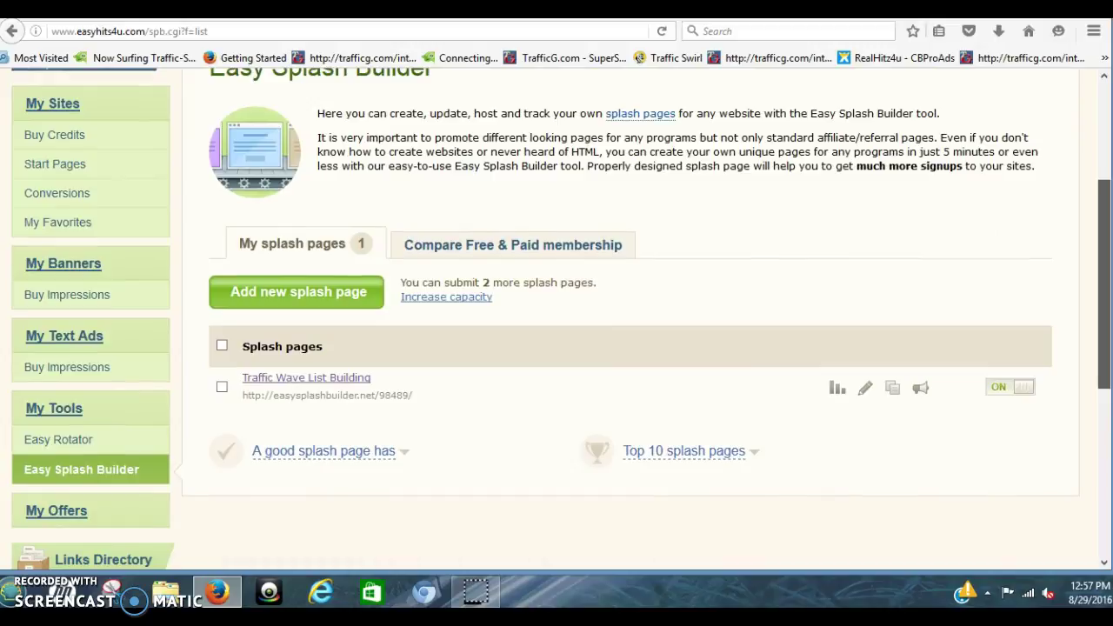
scroll(561, 319, down, 1)
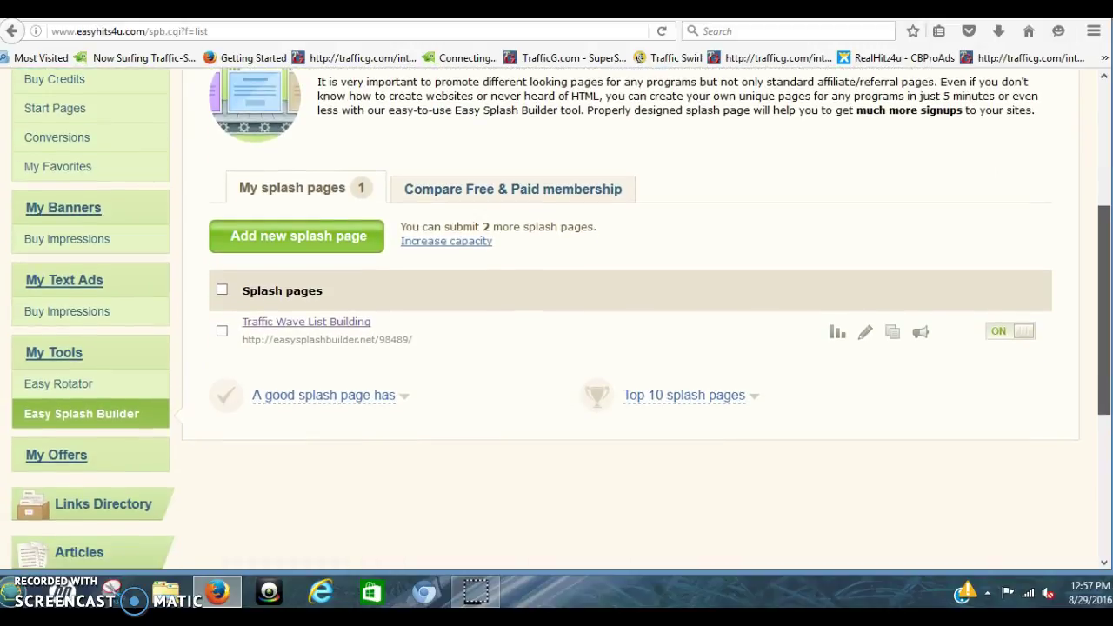
scroll(574, 426, down, 1)
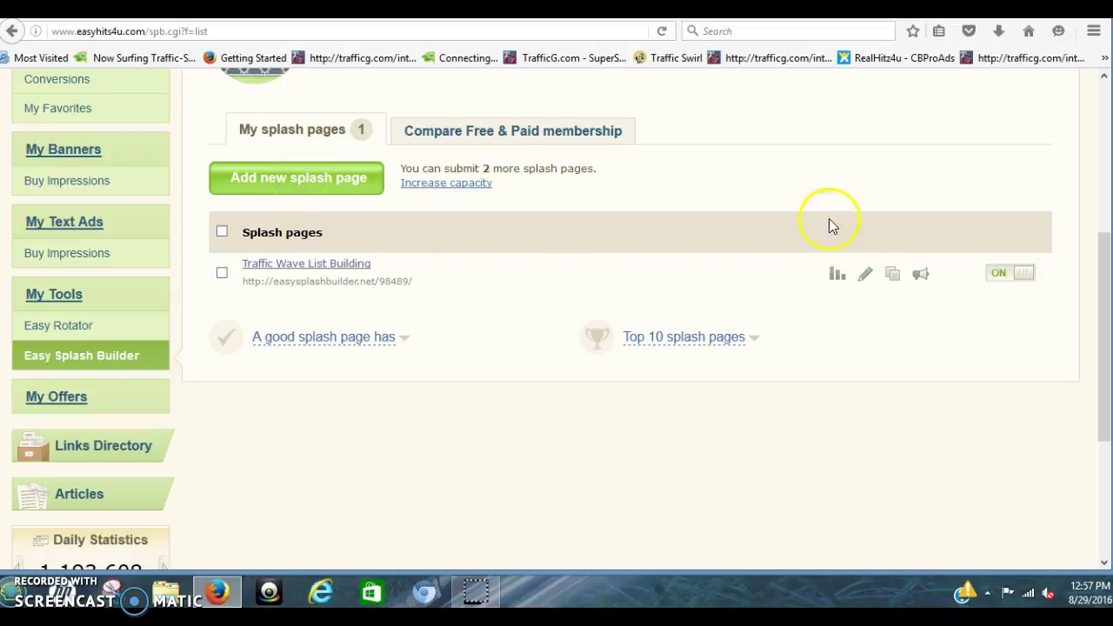
click(304, 185)
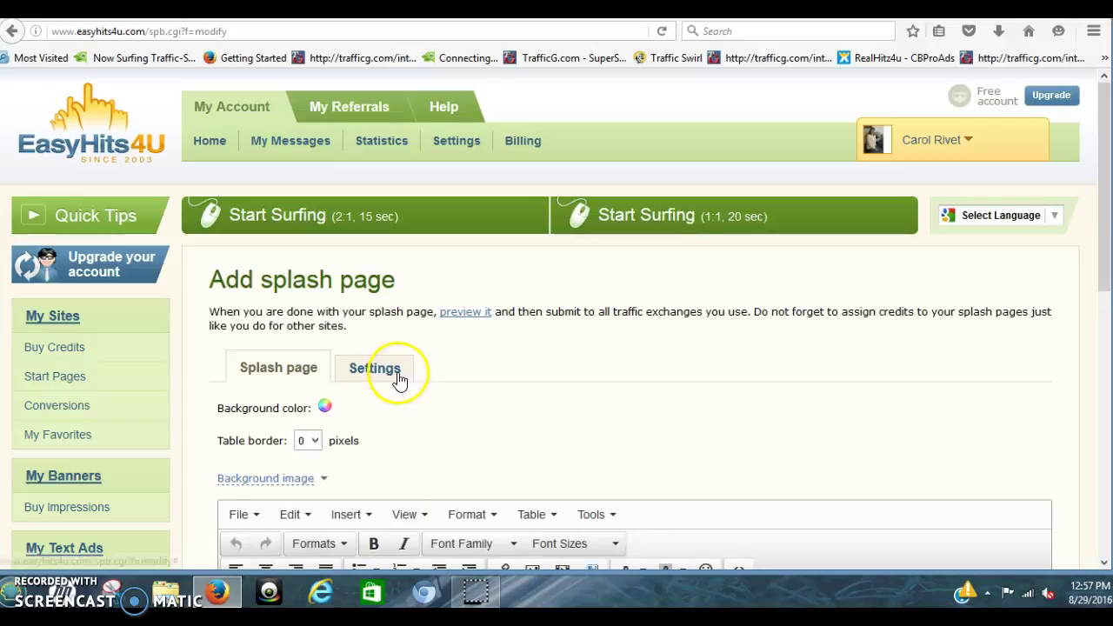
Enter 'Traffic Wave List Building' as the page title in the splash page Settings
click(390, 374)
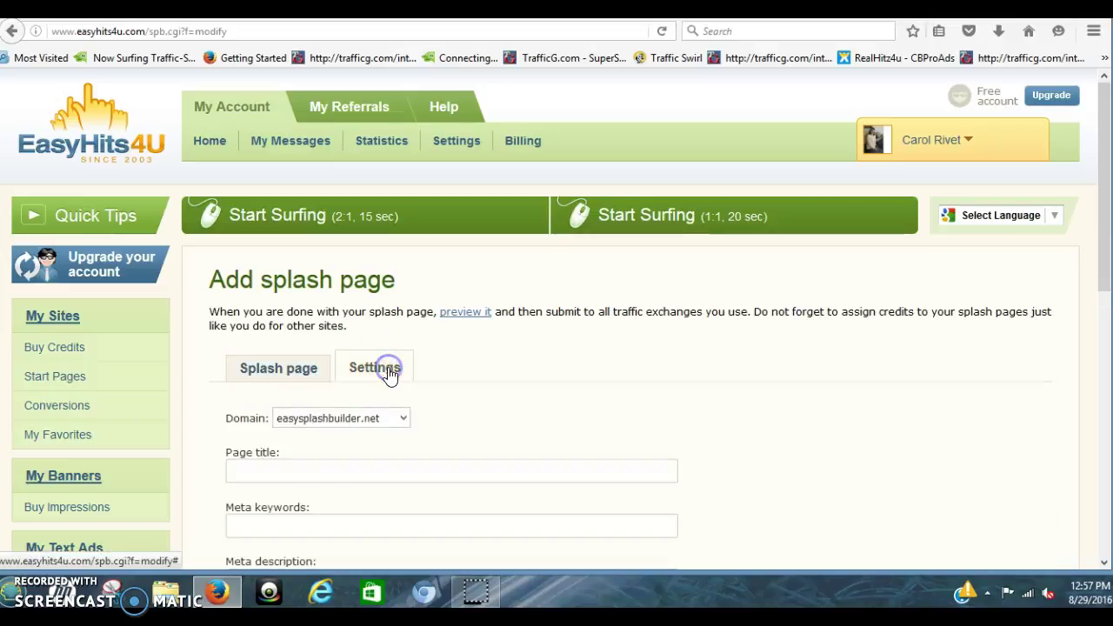
click(374, 467)
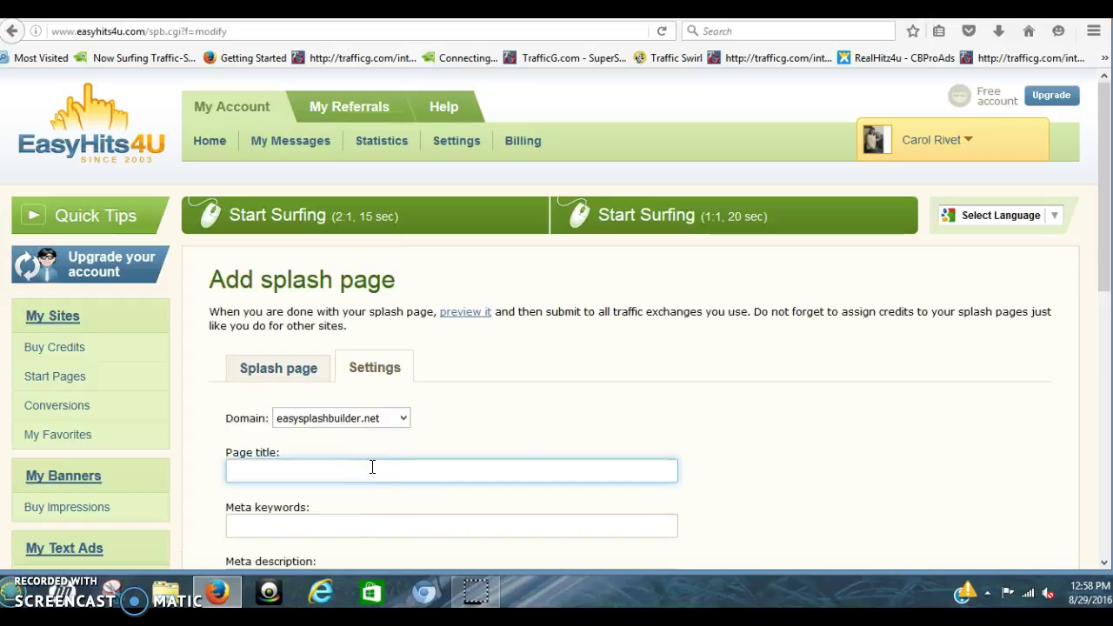
text(T)
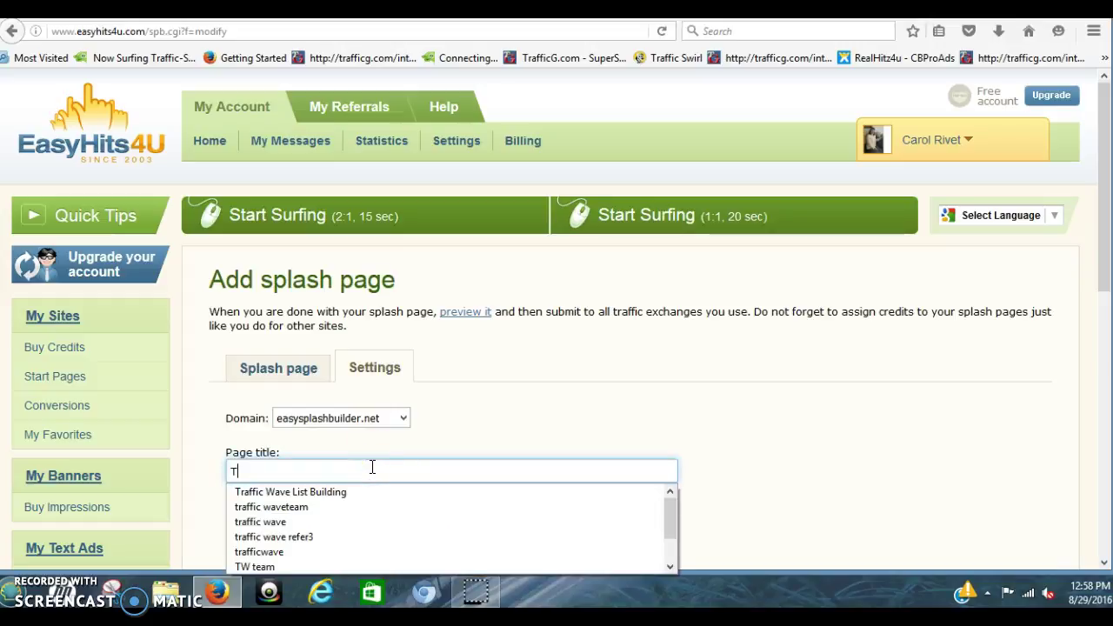
text(raffic Wa)
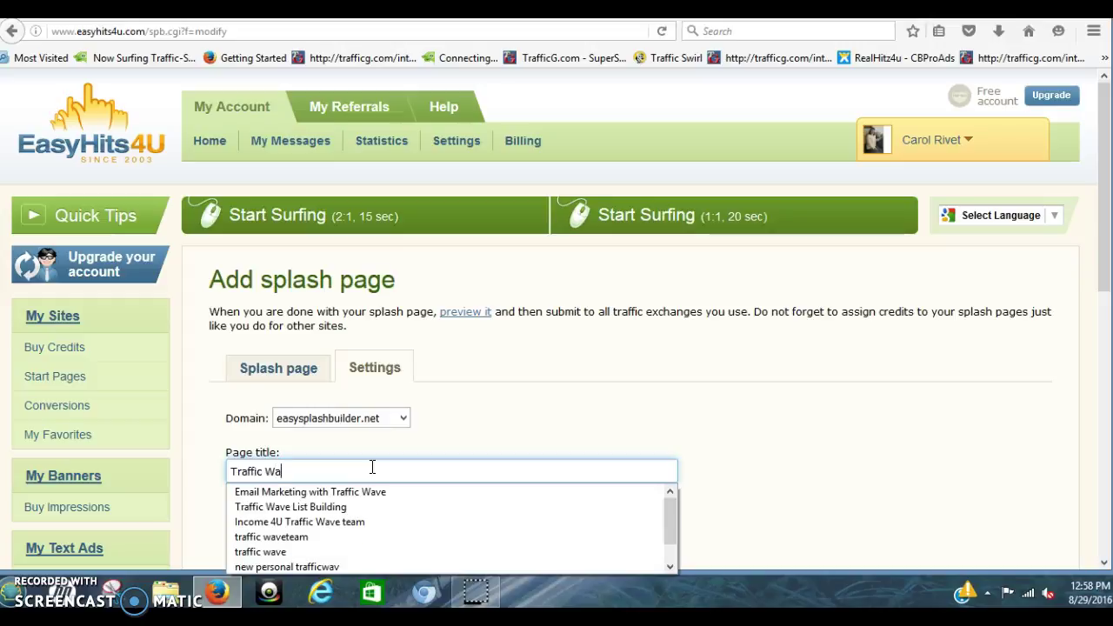
text(ve List Building)
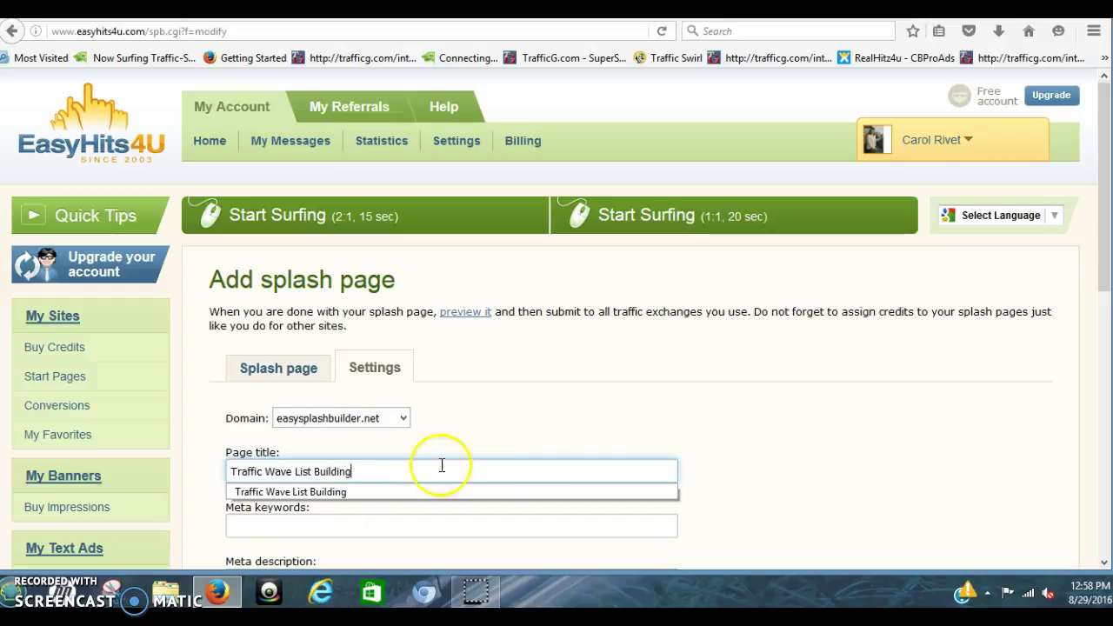
click(738, 449)
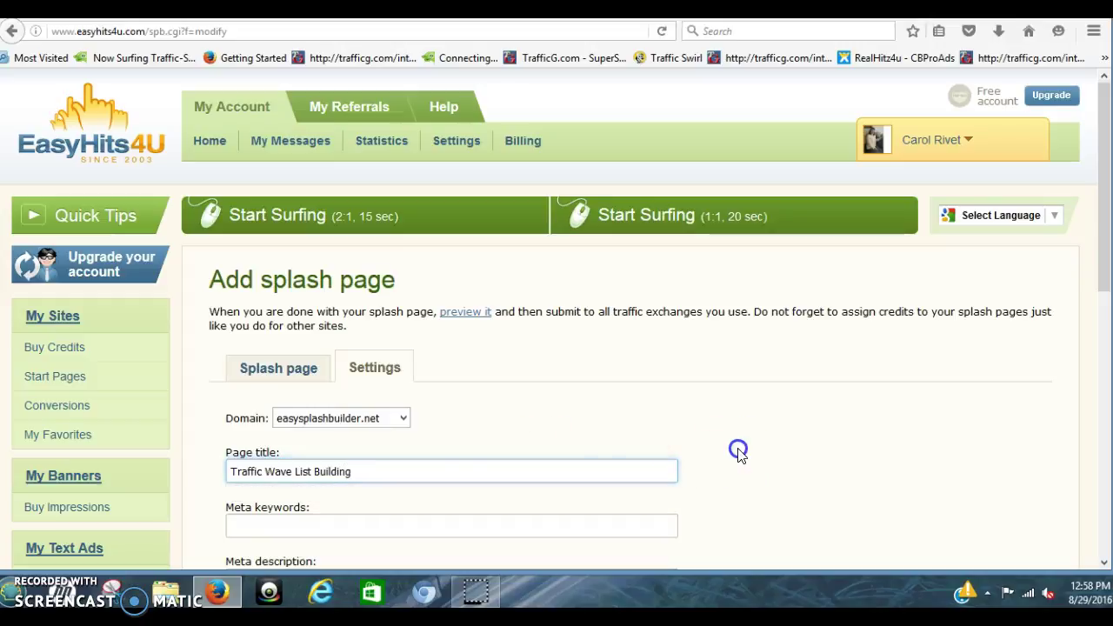
Set the splash page's table border to 4 pixels with a dashed style
click(286, 373)
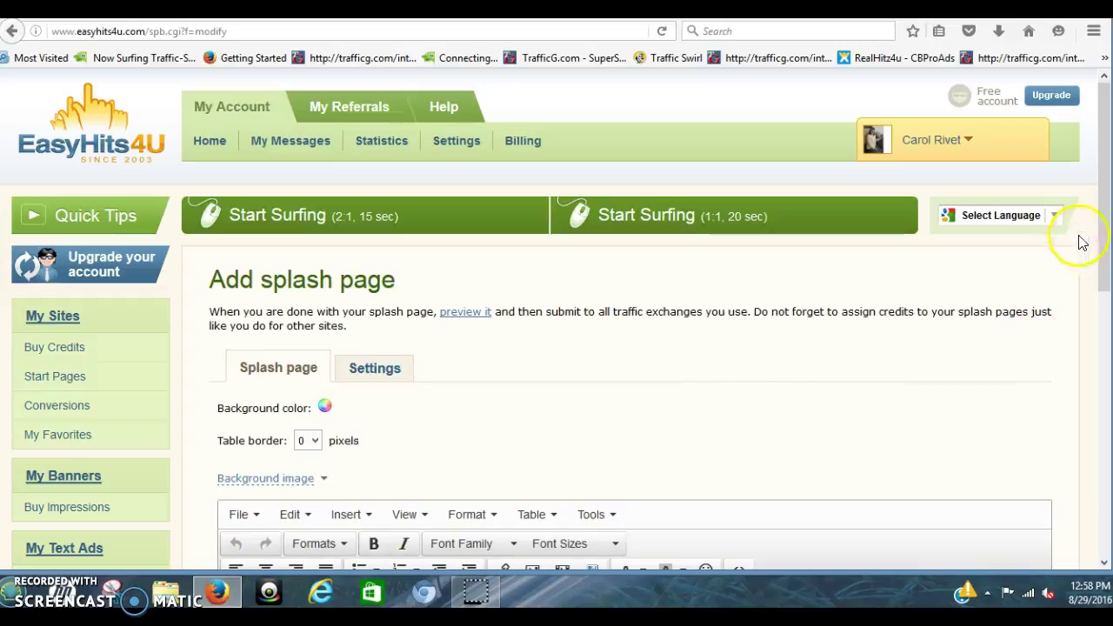
drag(1102, 219, 1103, 380)
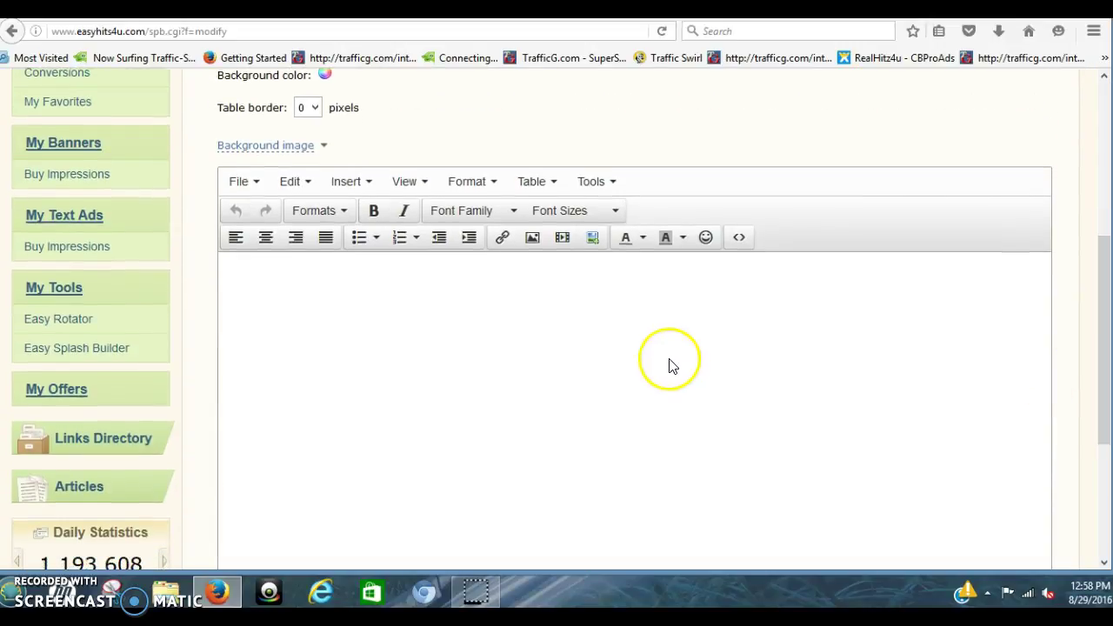
drag(1101, 368, 1088, 300)
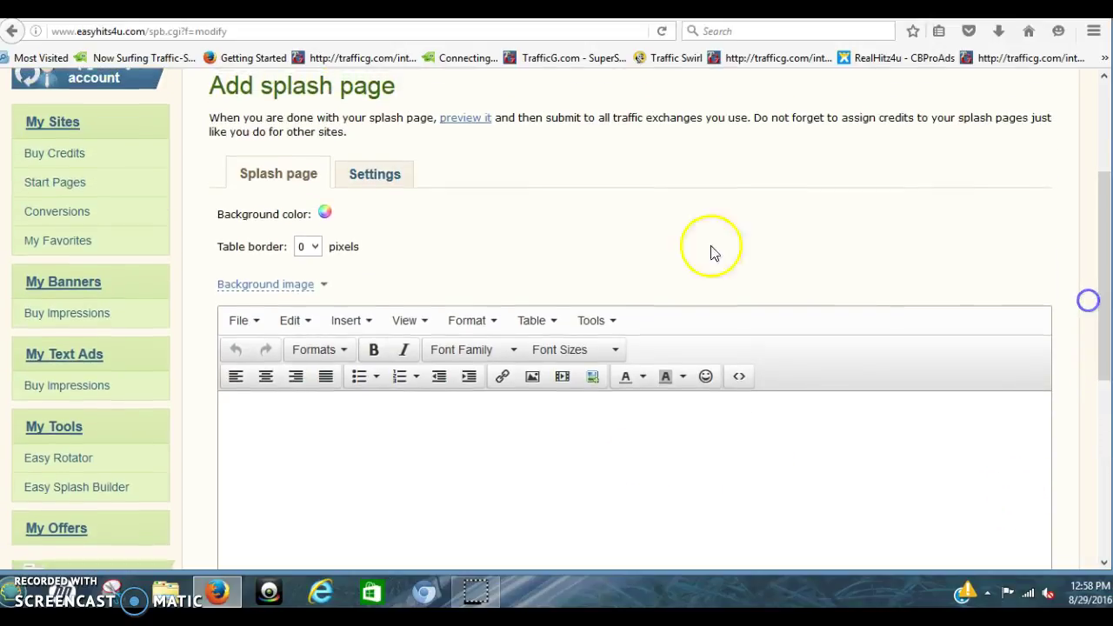
click(315, 247)
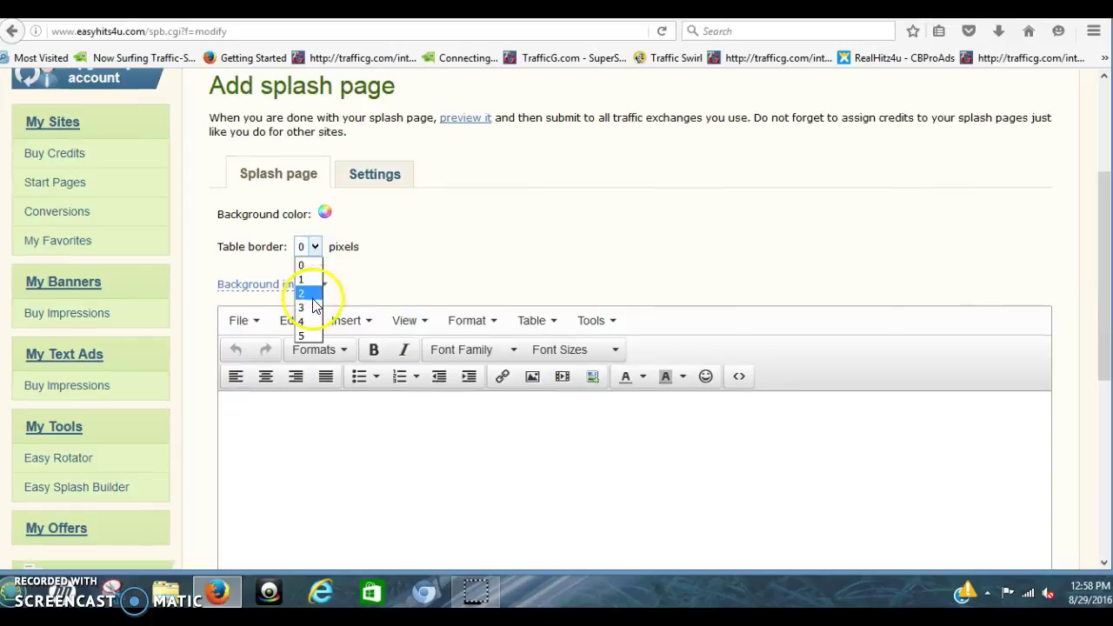
click(308, 321)
right_click(311, 327)
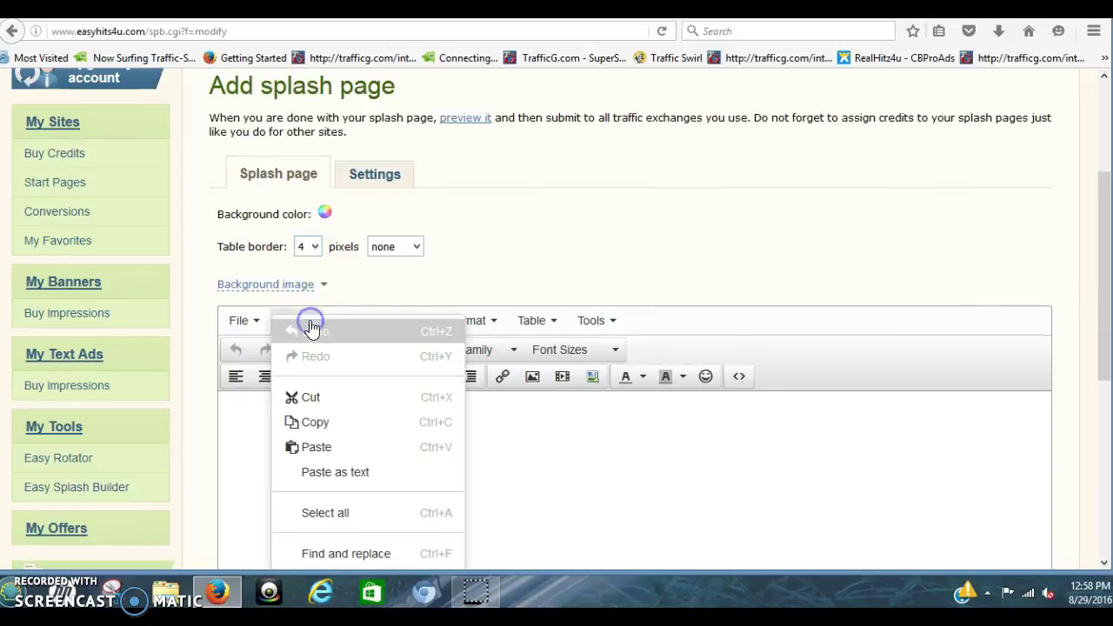
click(417, 247)
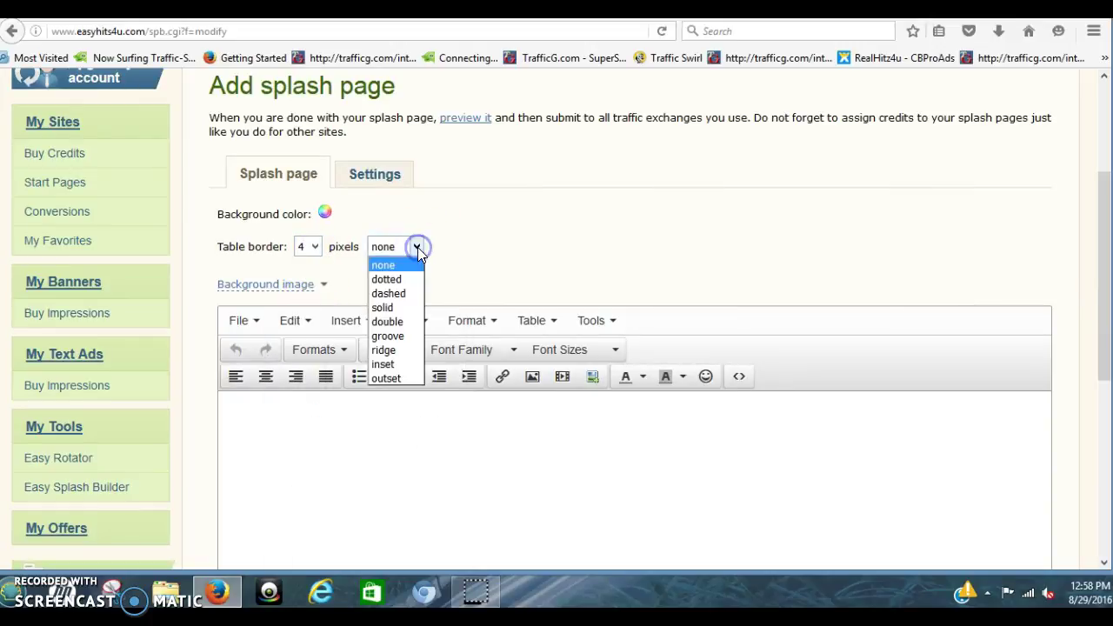
click(406, 294)
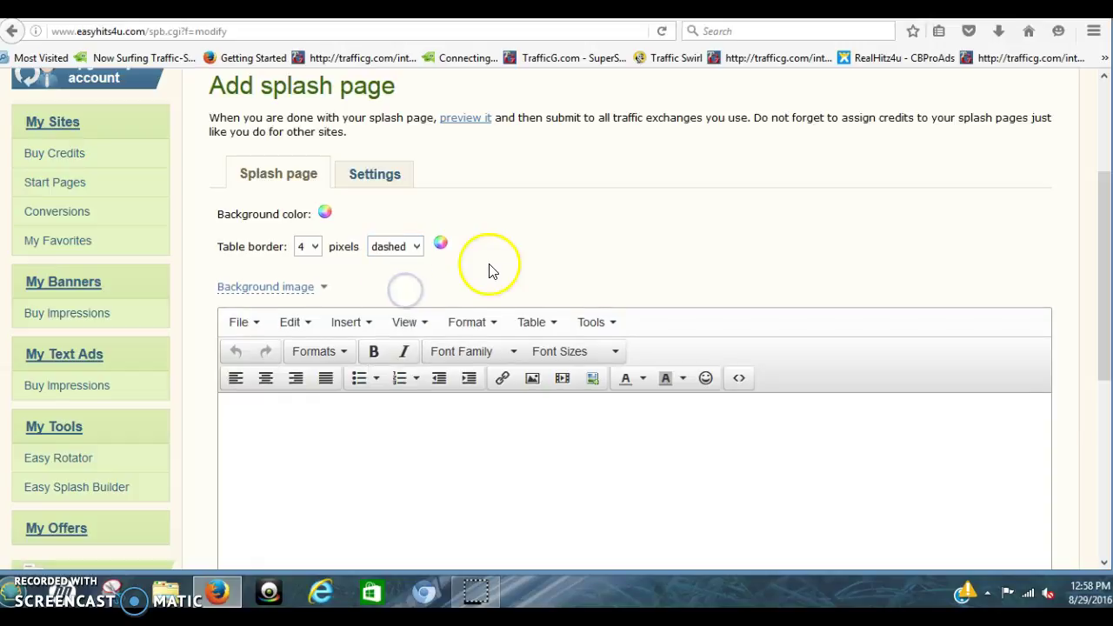
Pick a dark blue border colour from the colour wheel
click(440, 240)
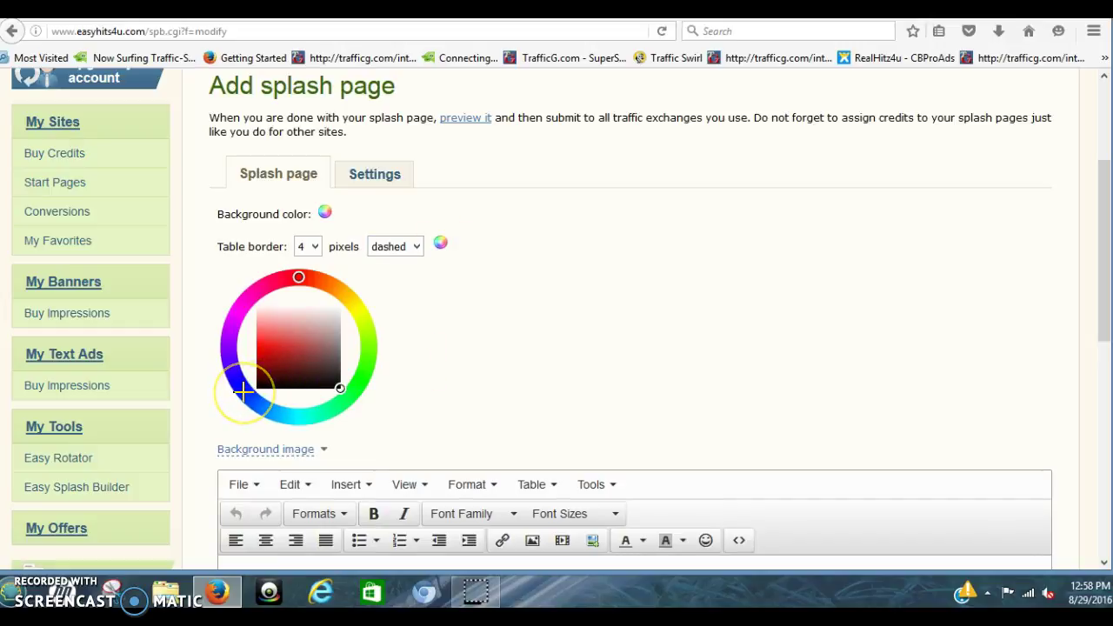
click(243, 393)
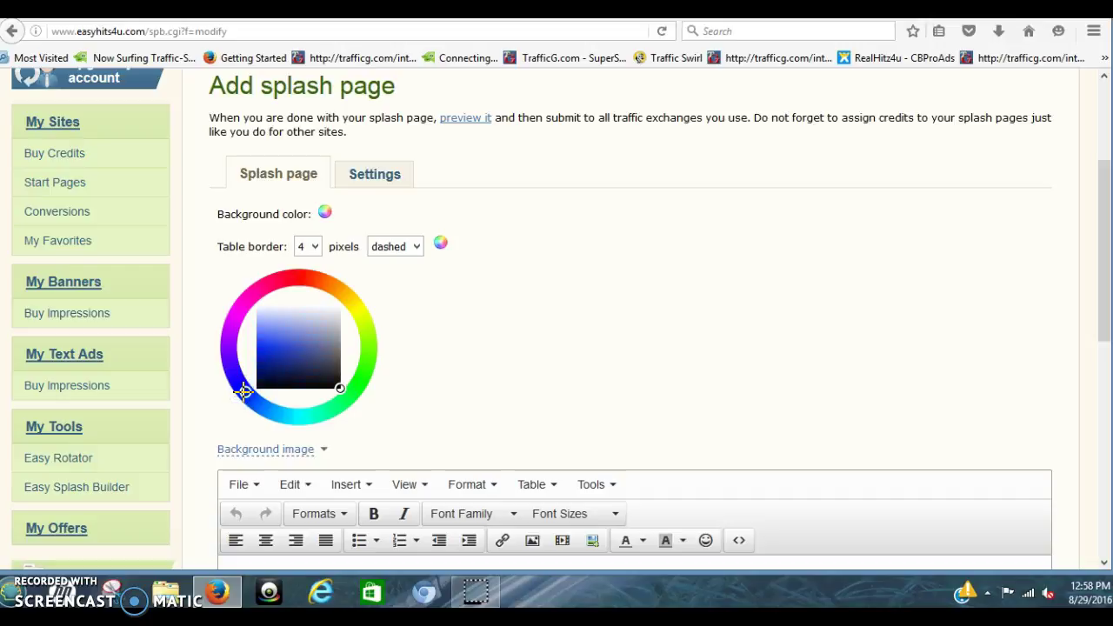
click(266, 356)
click(522, 334)
drag(1104, 278, 1101, 392)
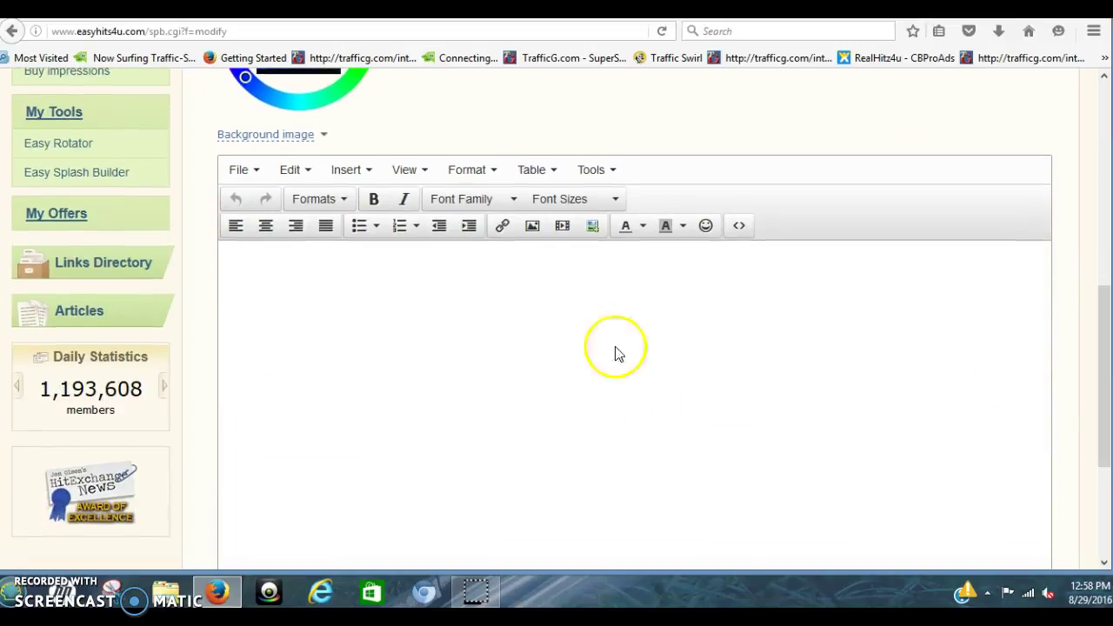
Upload aug28splash.png to the image gallery
click(593, 231)
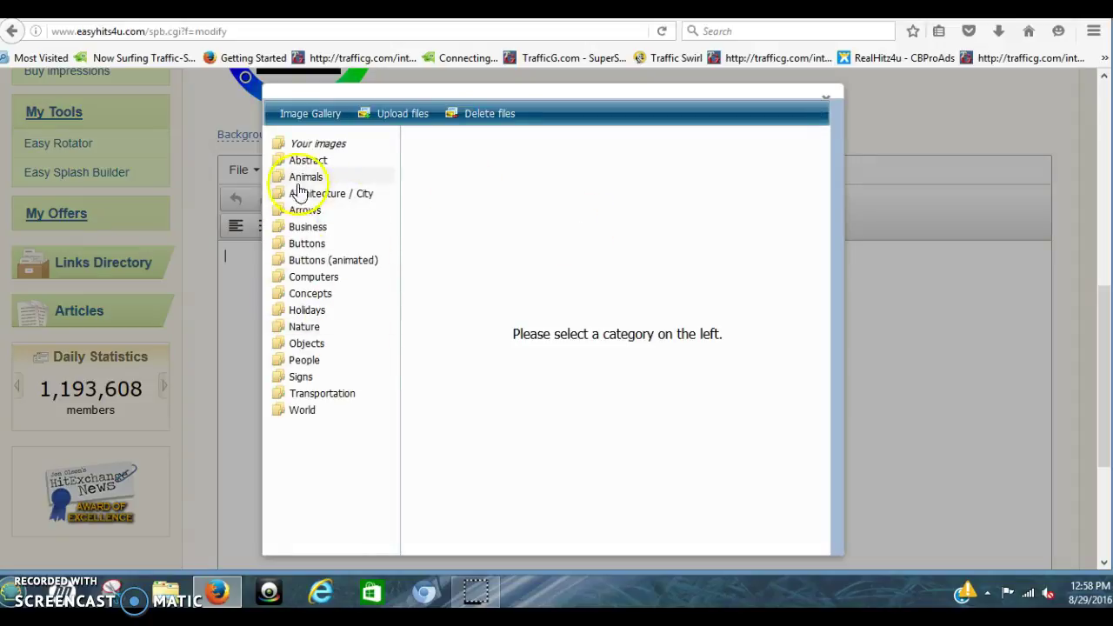
click(397, 114)
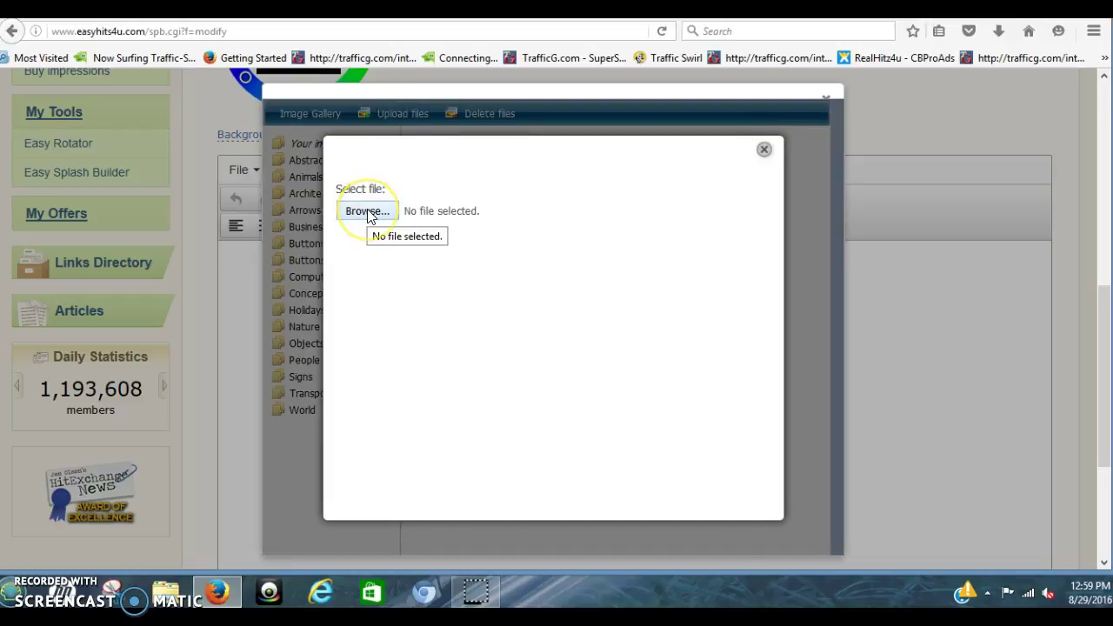
click(367, 212)
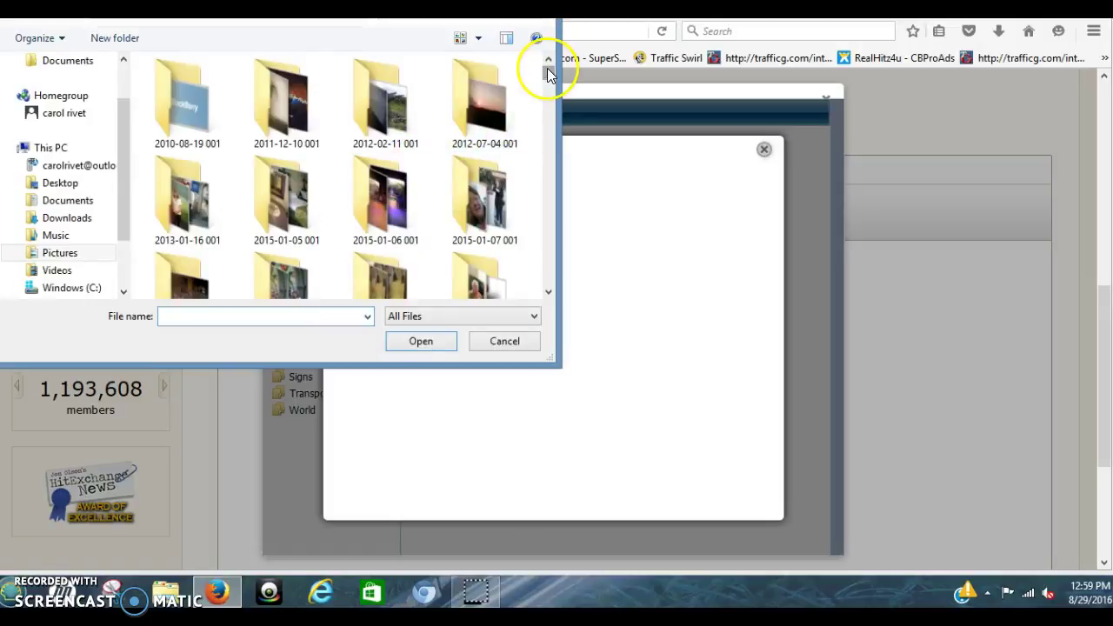
drag(548, 76, 557, 138)
click(269, 147)
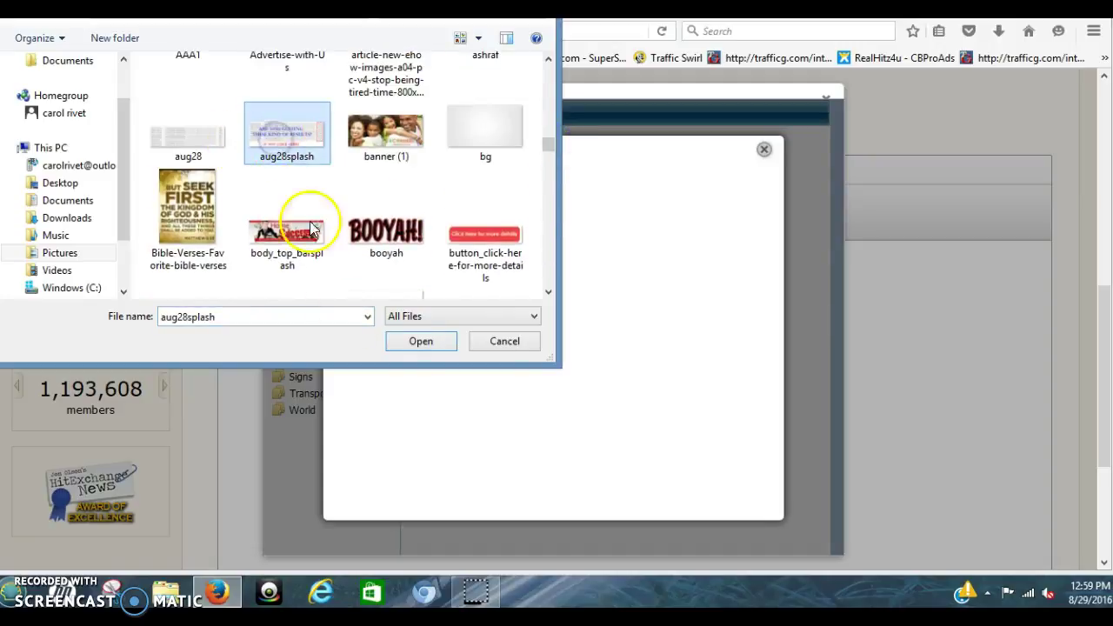
click(403, 344)
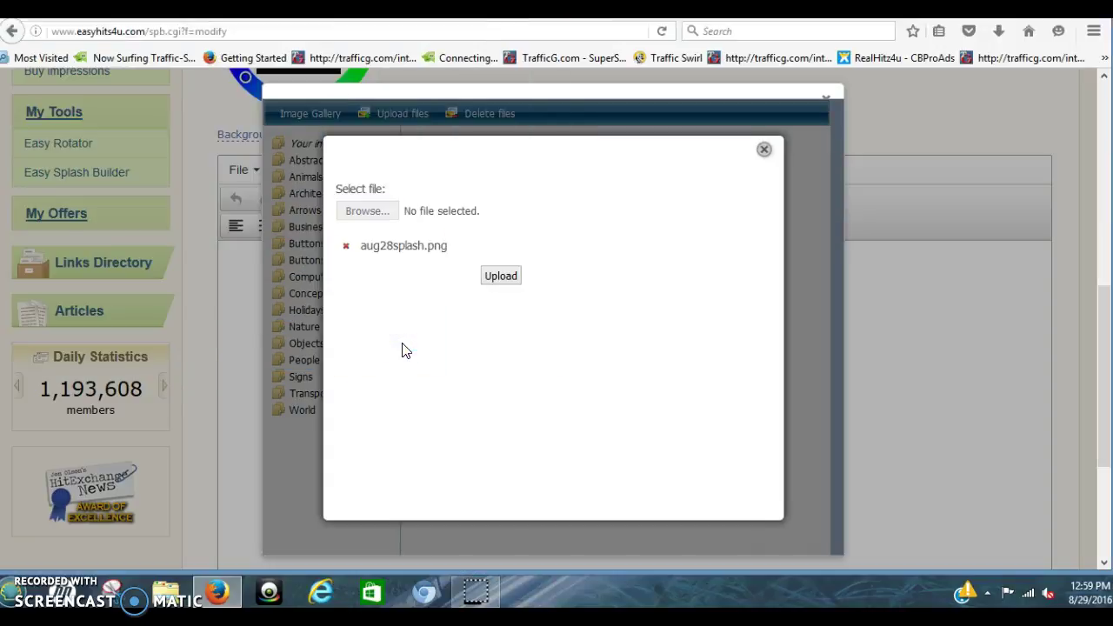
click(501, 280)
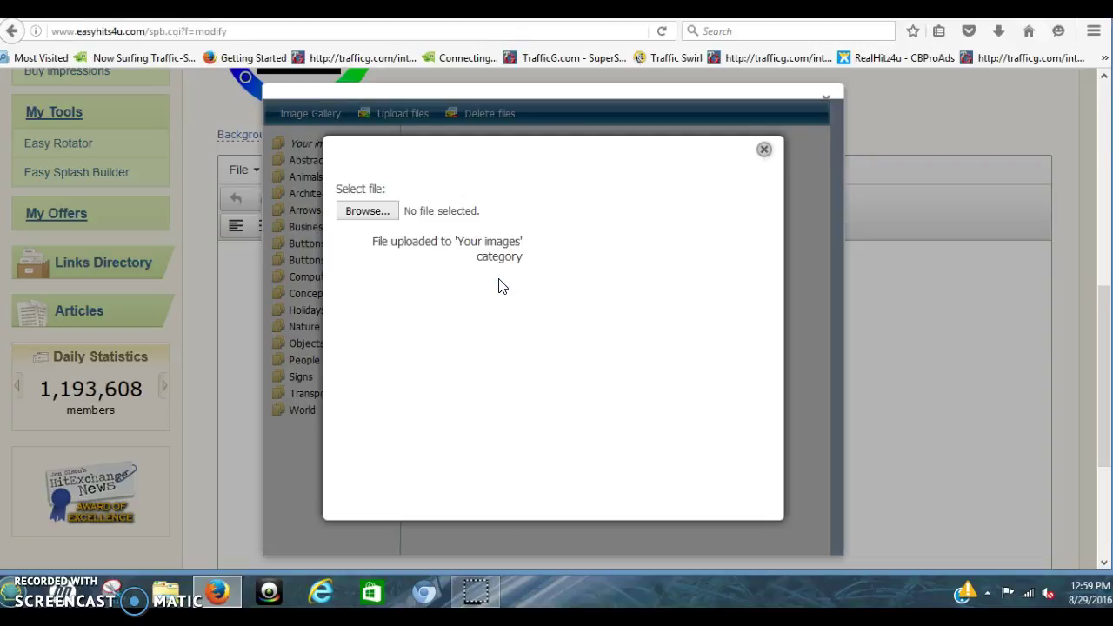
click(762, 154)
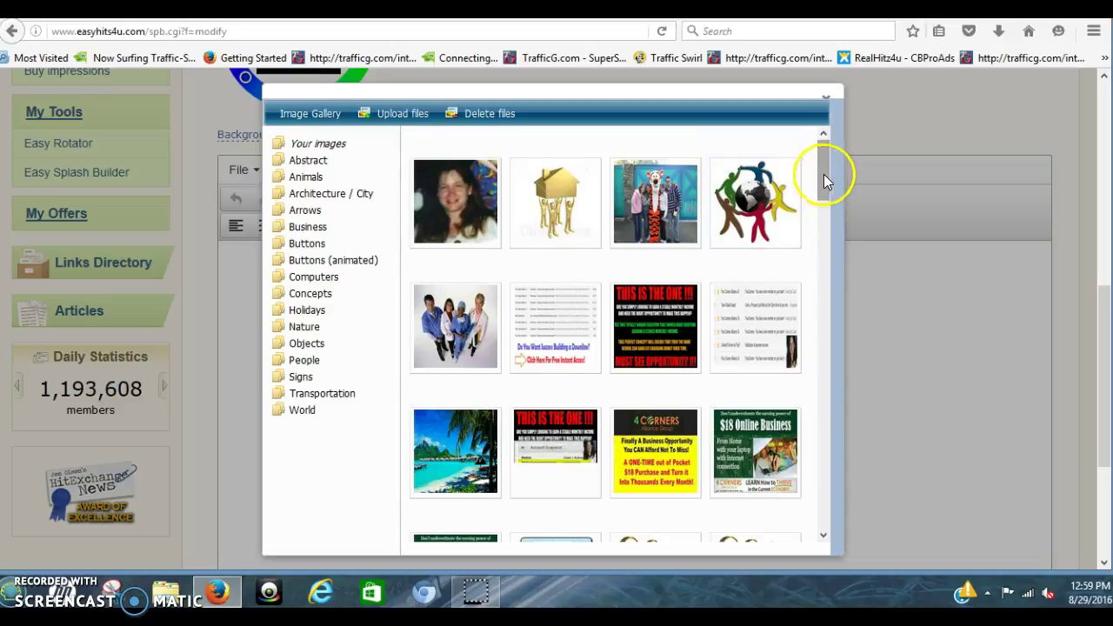
Insert the newest results image from Your images into the splash page content
drag(824, 174, 825, 522)
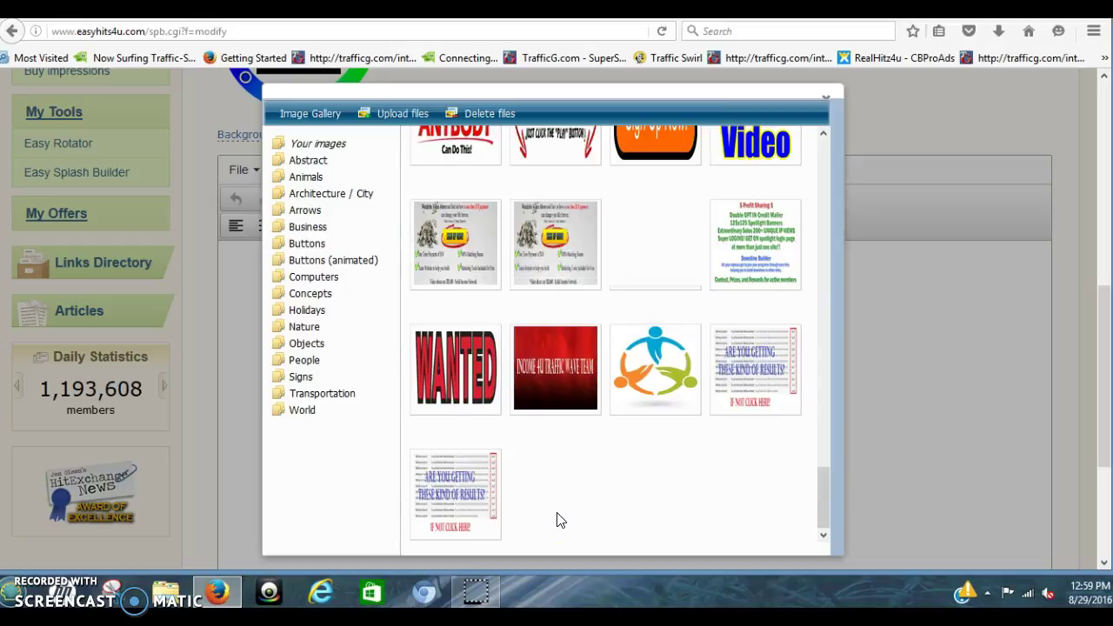
click(467, 496)
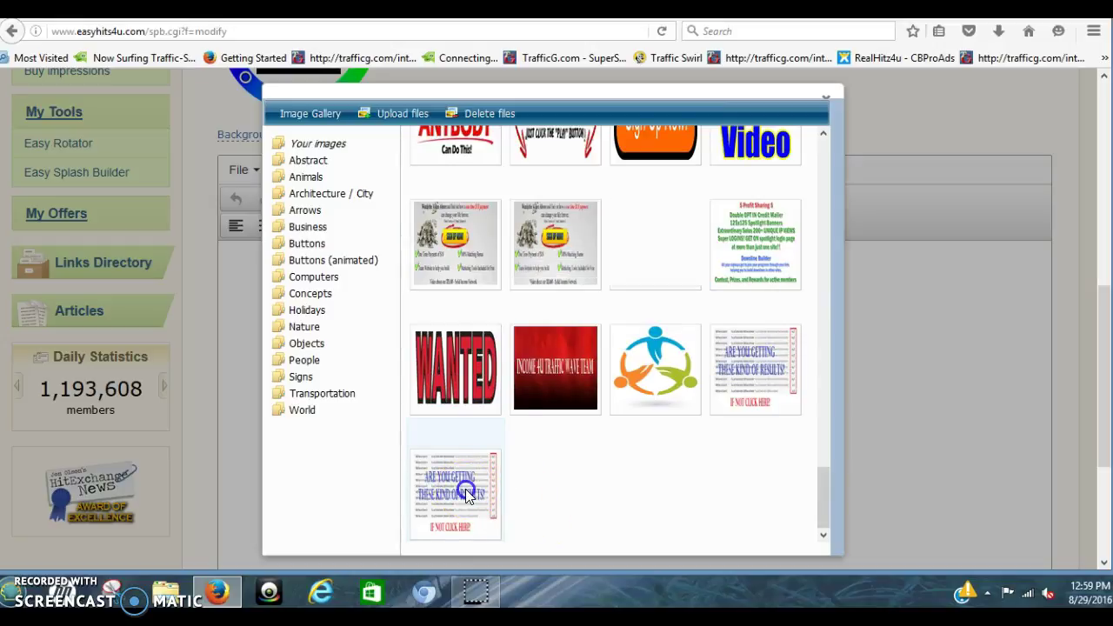
double_click(465, 492)
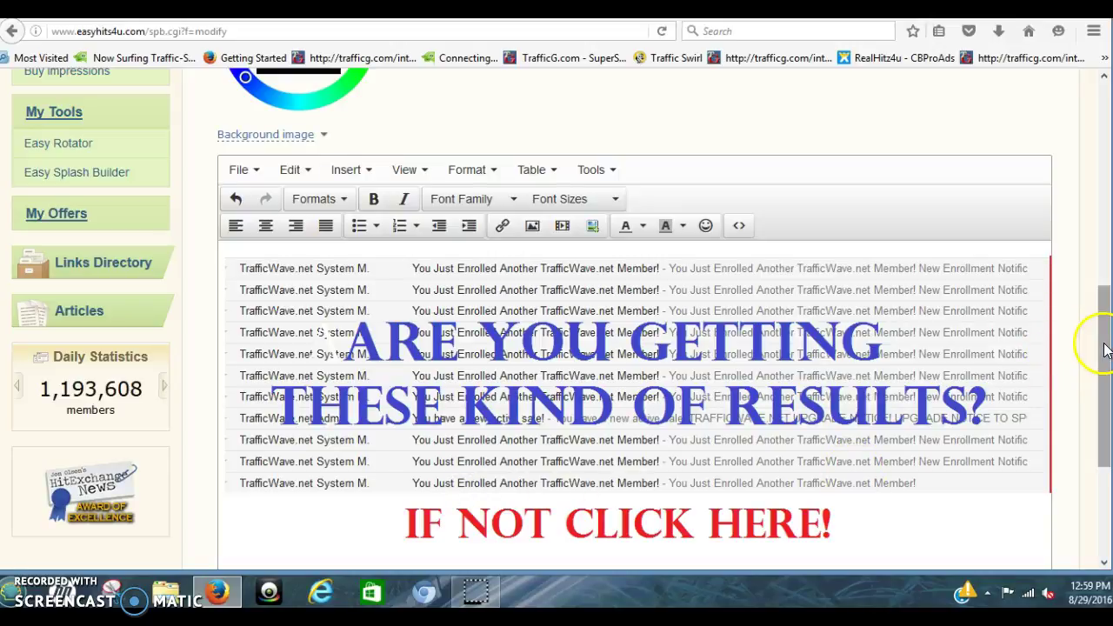
Preview the results-image splash page, close the preview, and save it with Add
drag(1104, 350, 1103, 377)
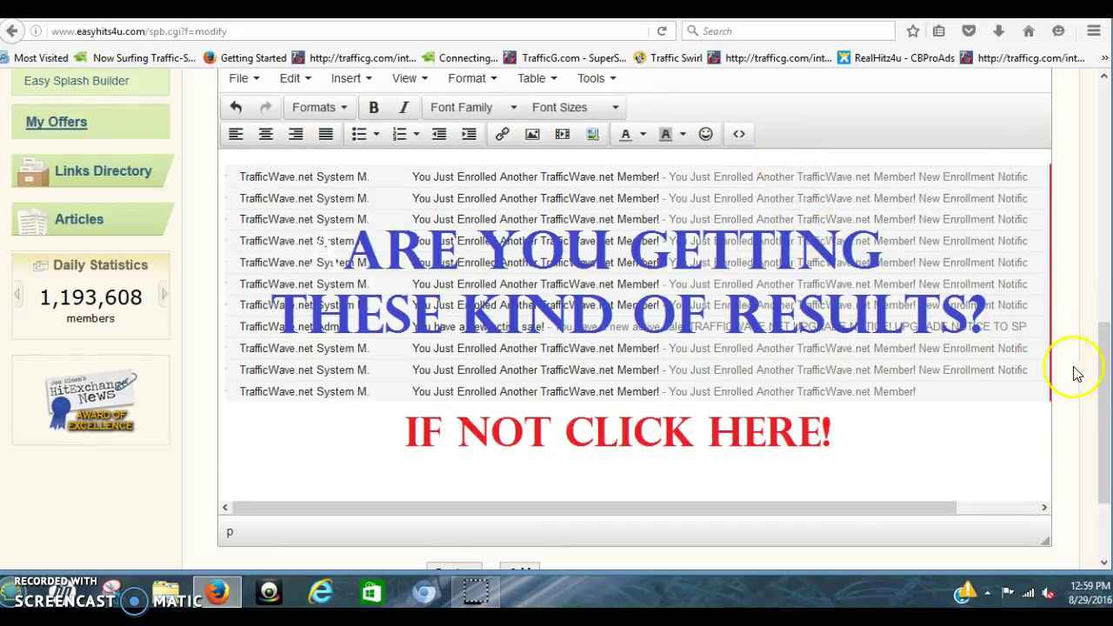
drag(1102, 386, 1101, 416)
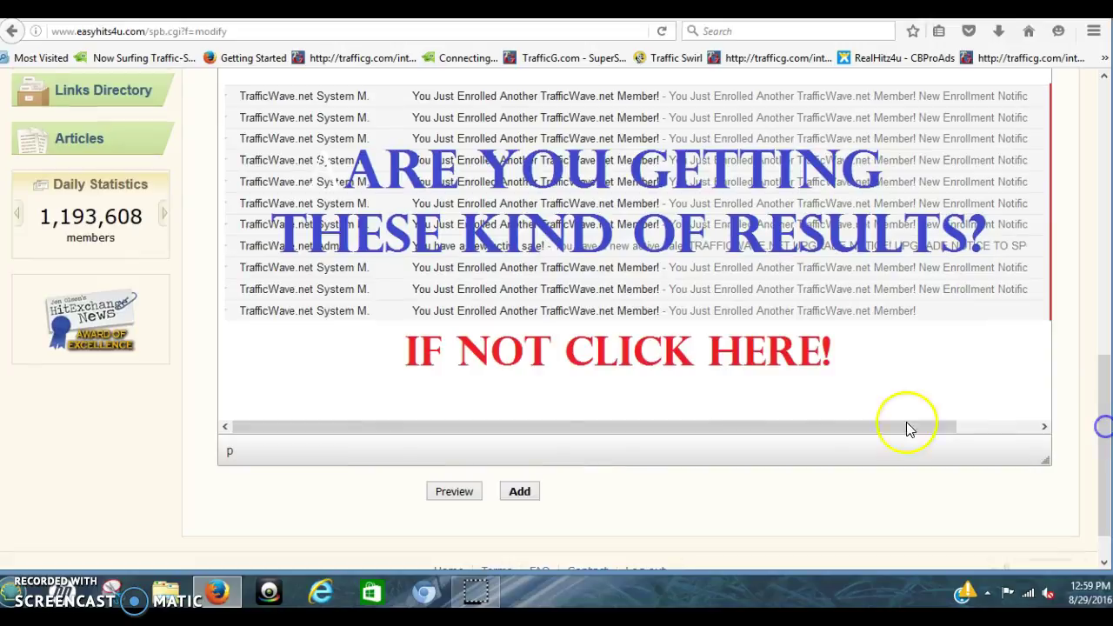
click(442, 493)
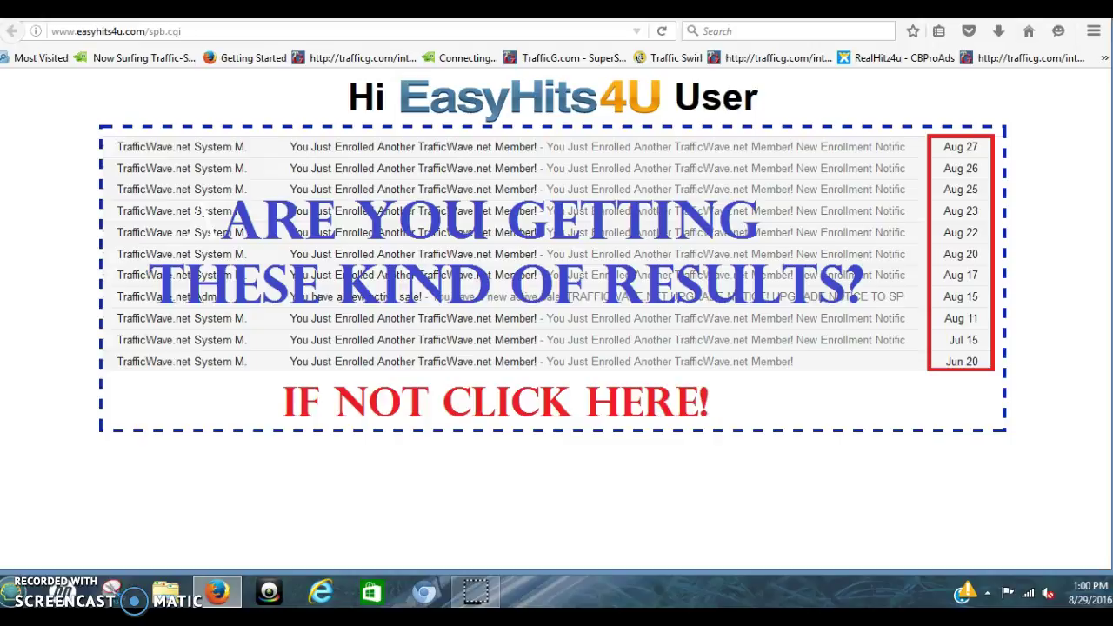
click(783, 11)
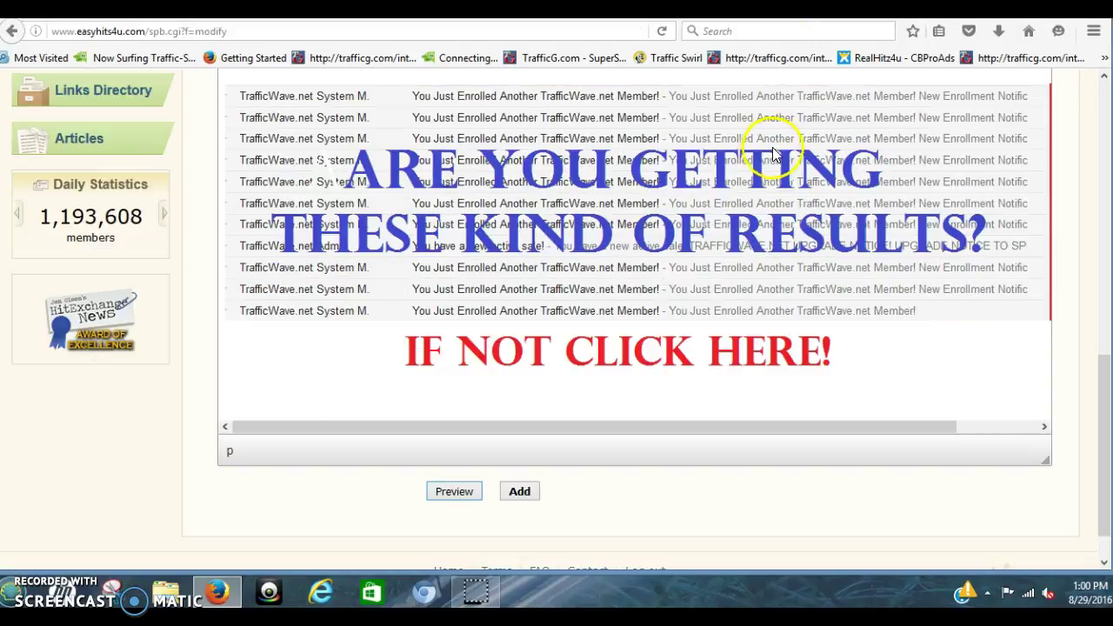
click(522, 491)
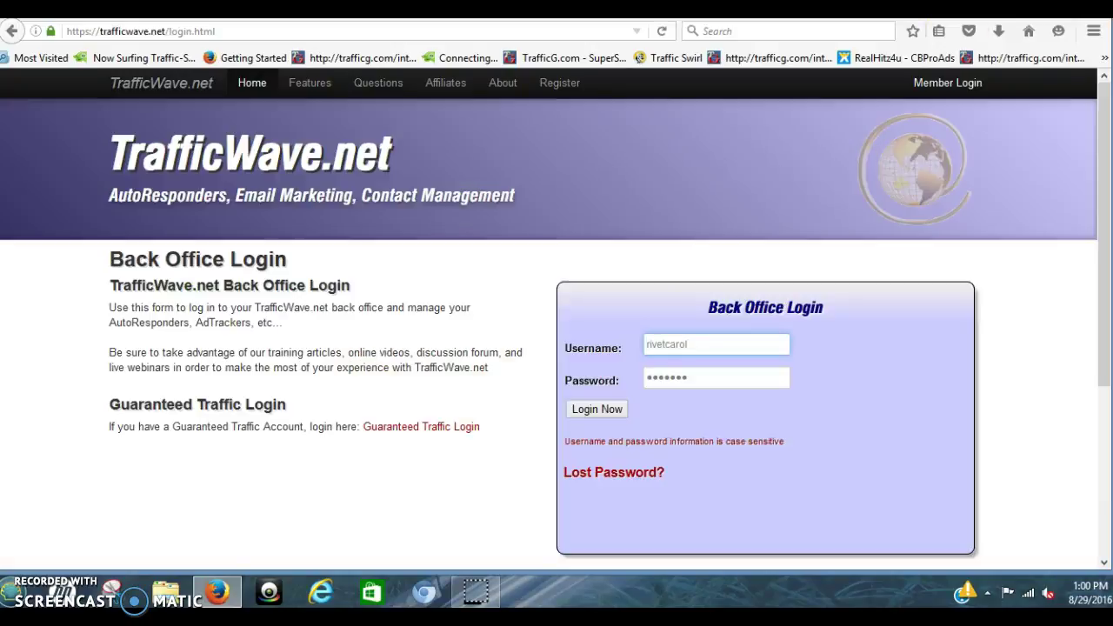
Log in to TrafficWave and open the DEFAULT campaign in Campaign Manager
click(596, 412)
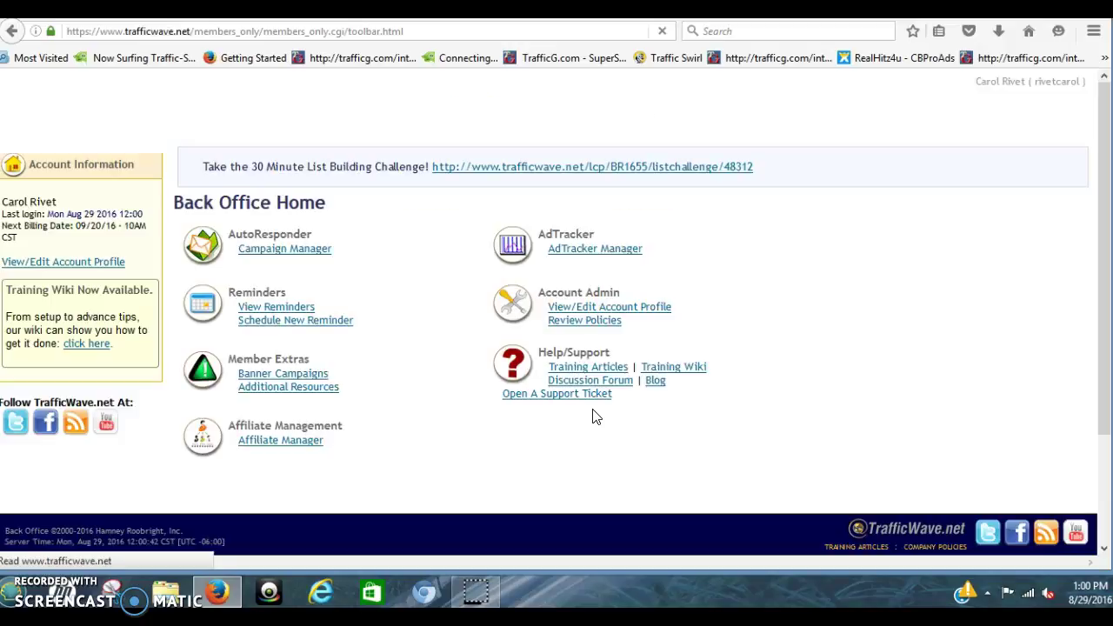
click(305, 249)
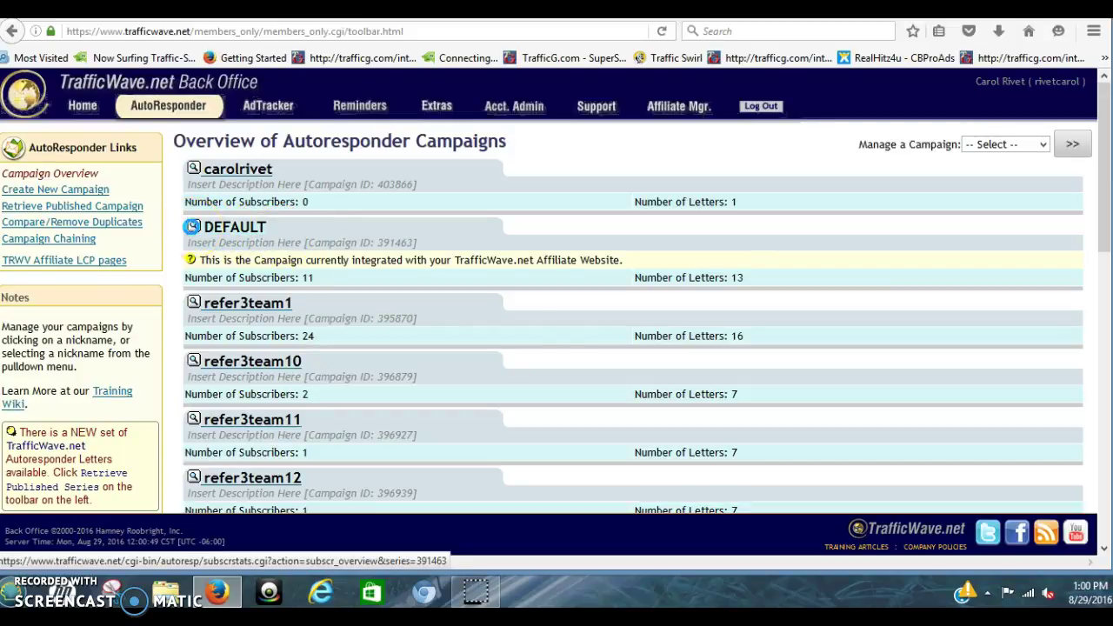
click(192, 226)
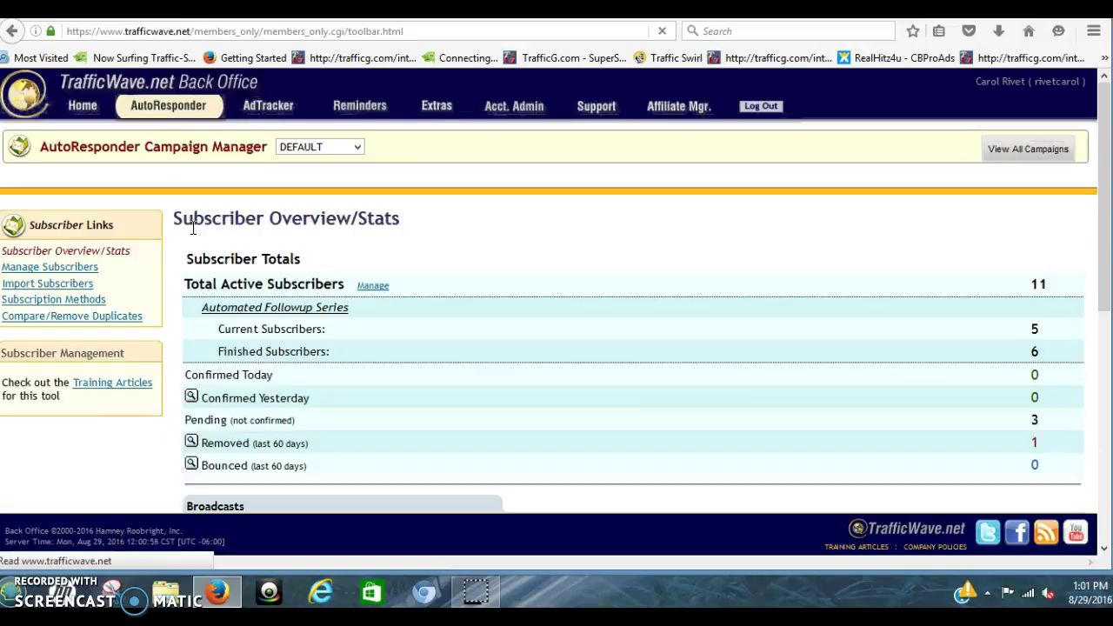
Under Capture Pages/Forms > Hosted Capture Pages, create a new hosted capture page
mouse_move(168, 182)
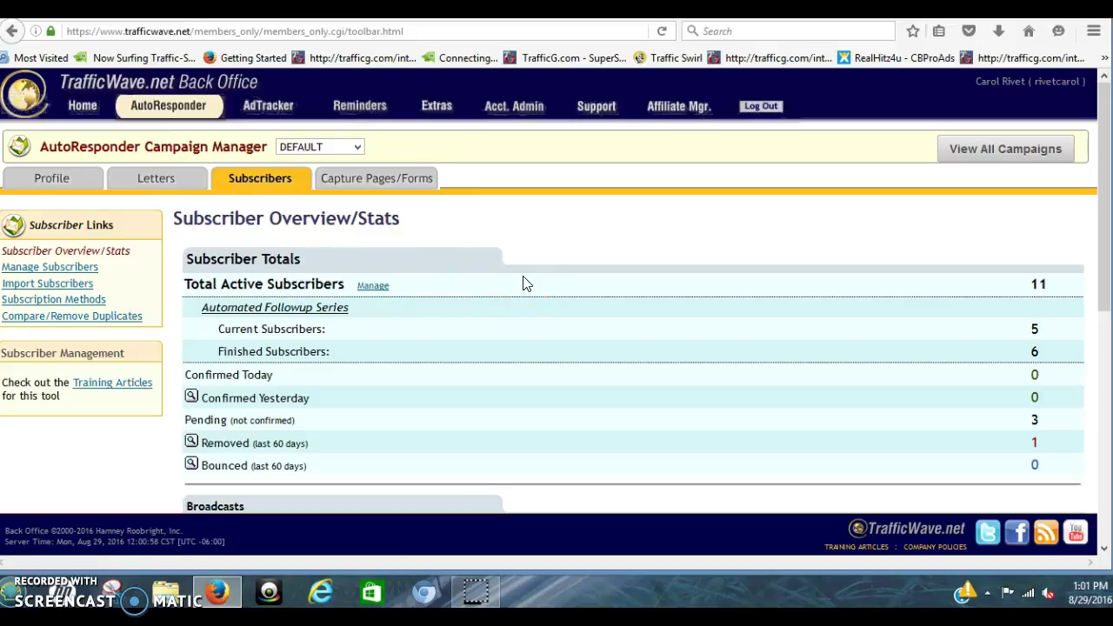
mouse_move(425, 191)
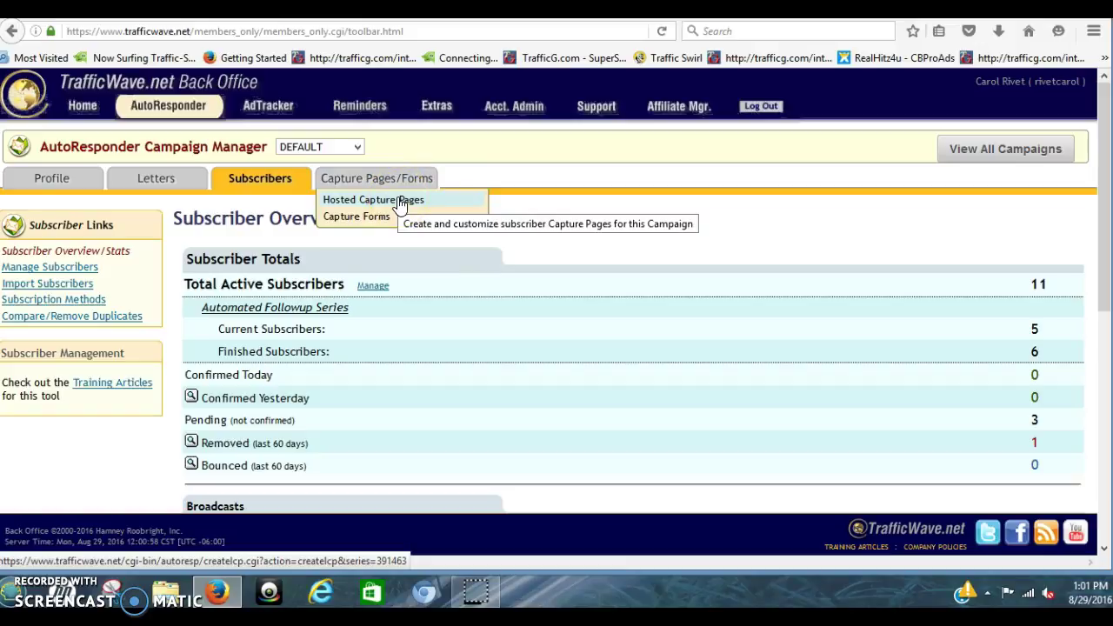
click(377, 179)
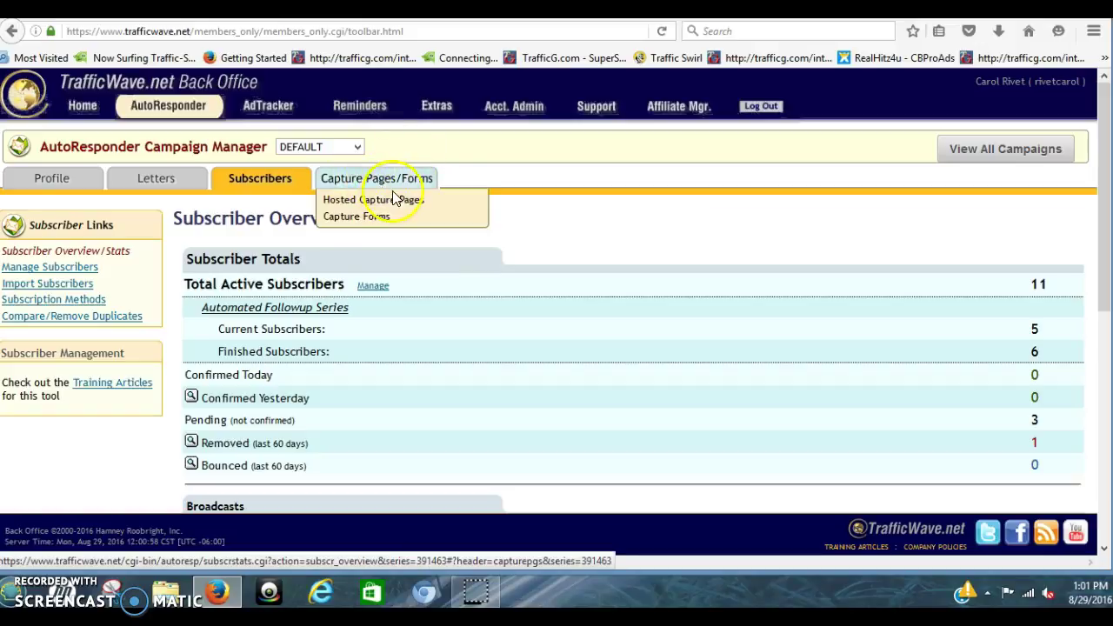
click(393, 199)
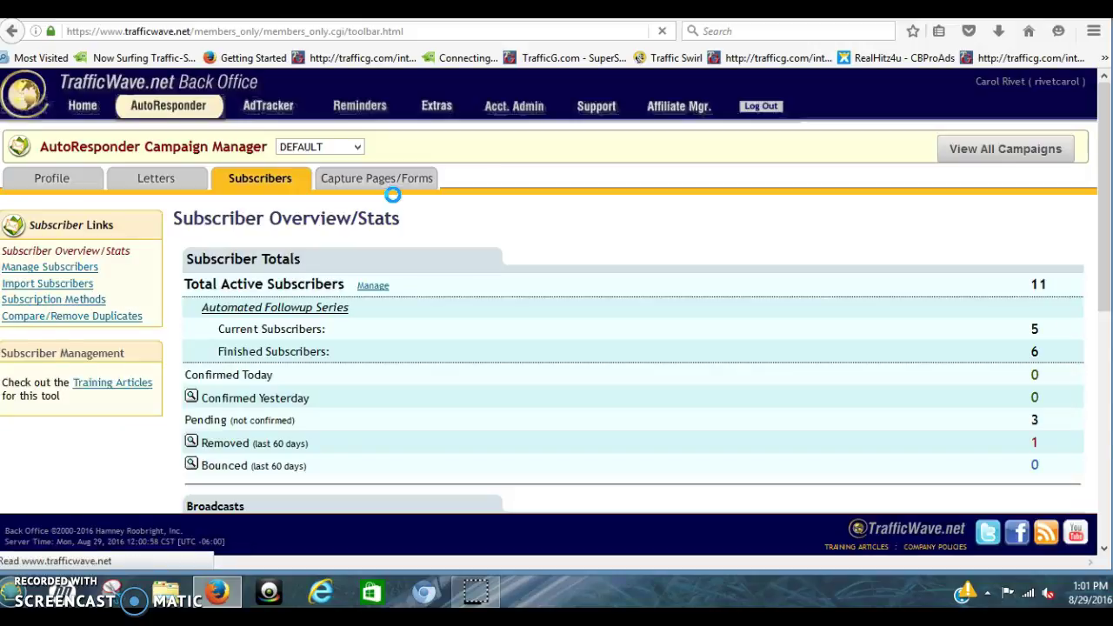
click(428, 228)
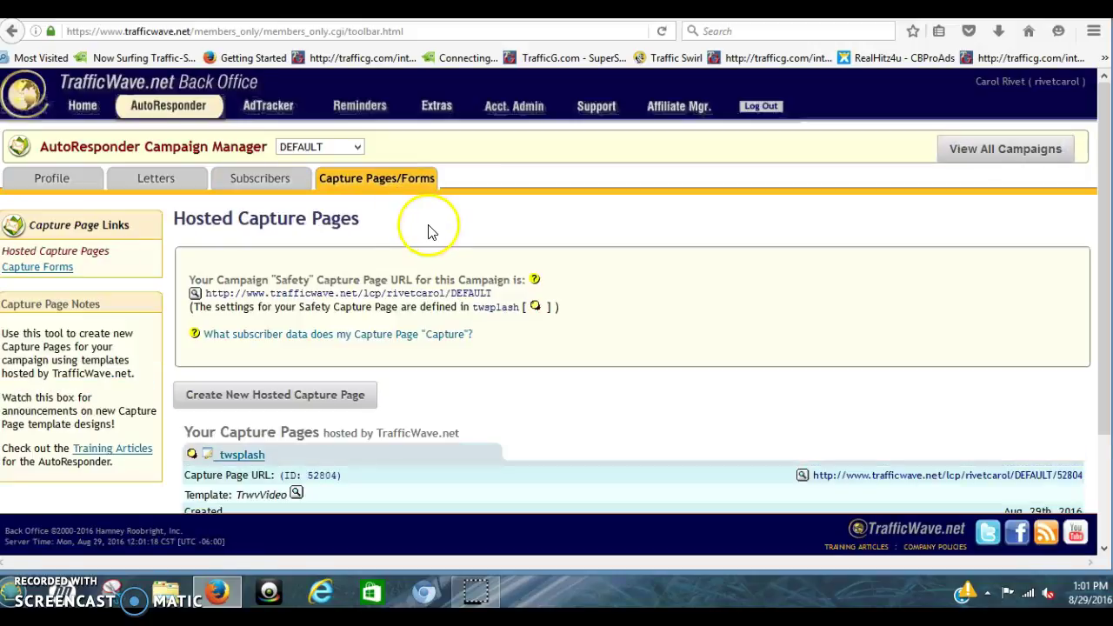
click(313, 396)
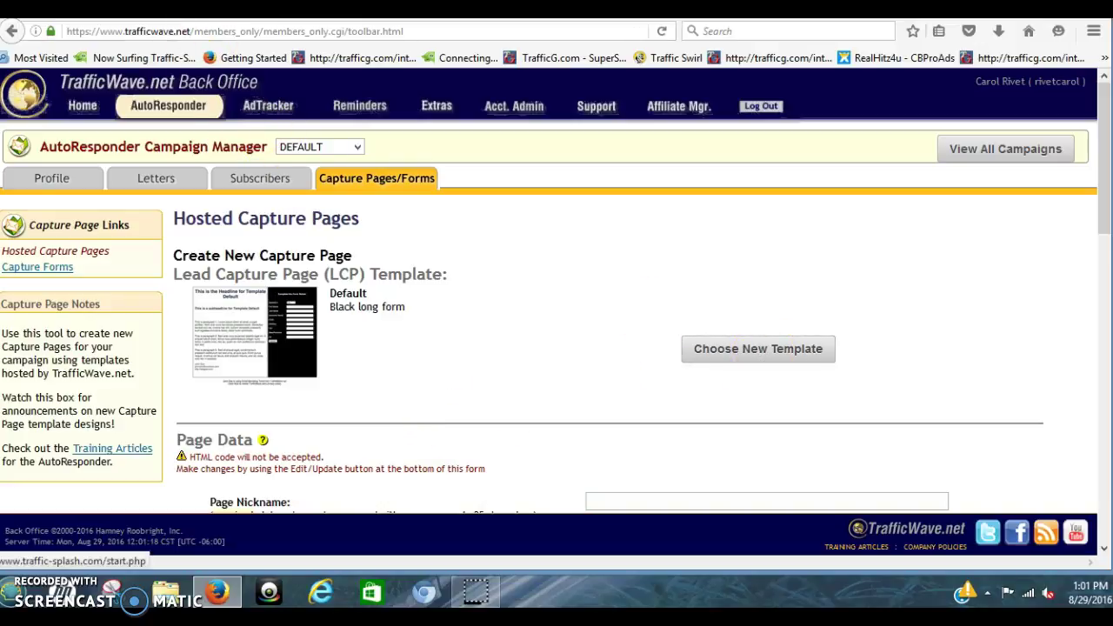
scroll(751, 288, down, 1)
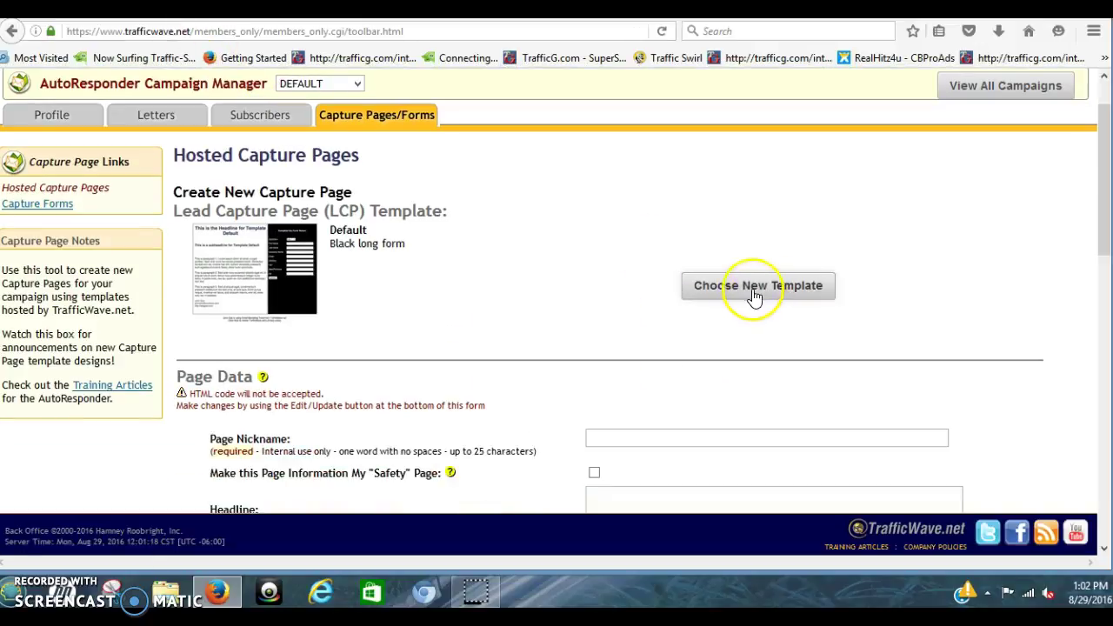
Use the TrwvVideo (TrafficWave Video) template and scroll up to its empty Page Data fields
click(752, 291)
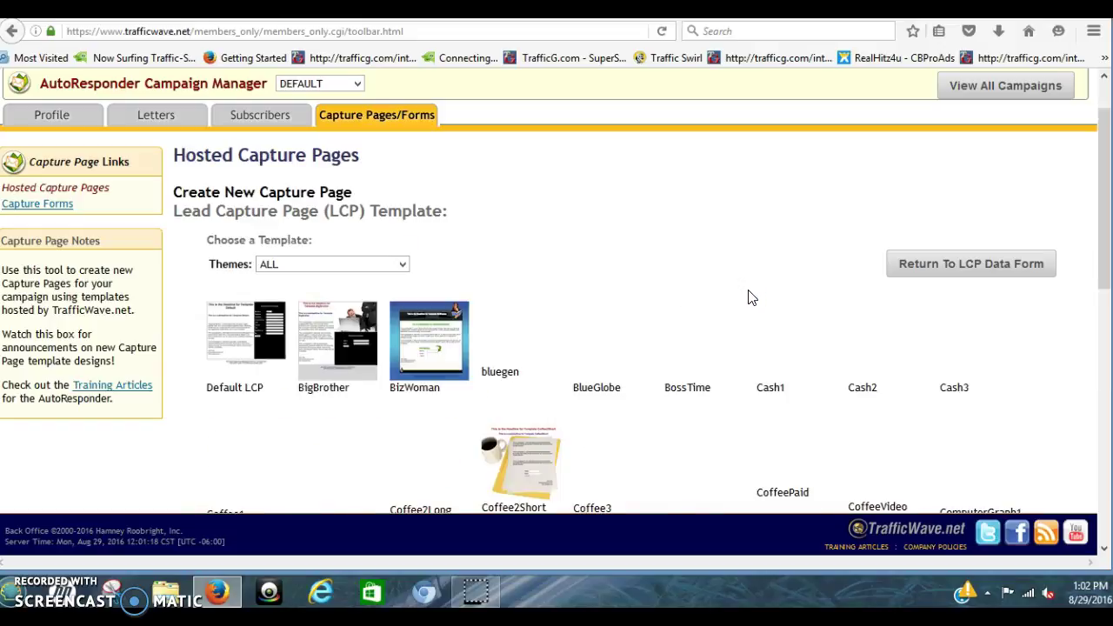
click(1103, 199)
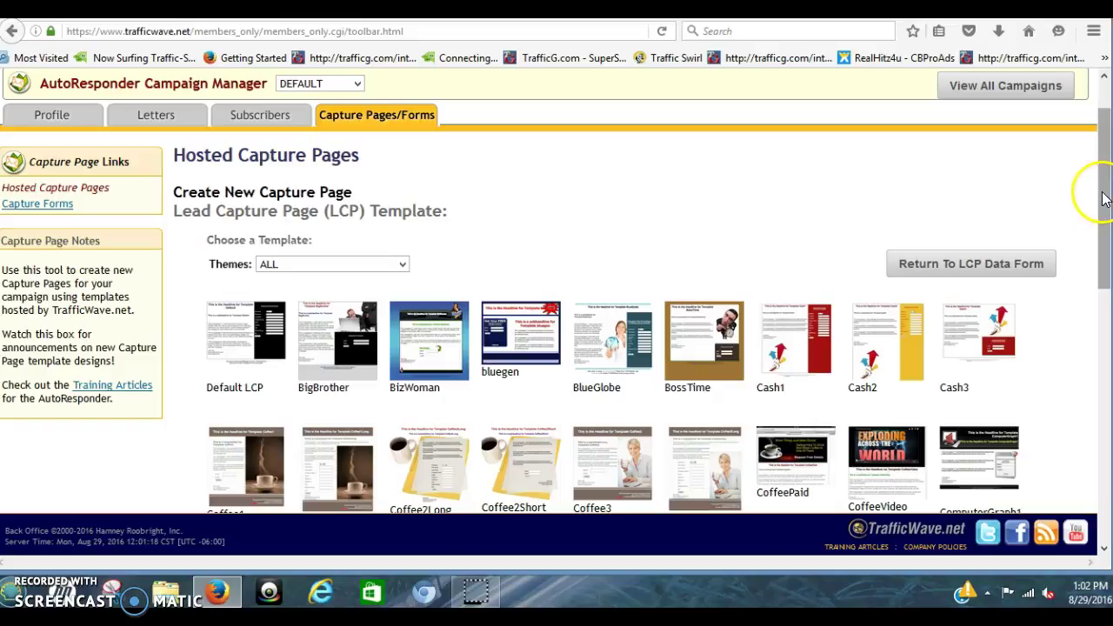
drag(1103, 199, 1108, 478)
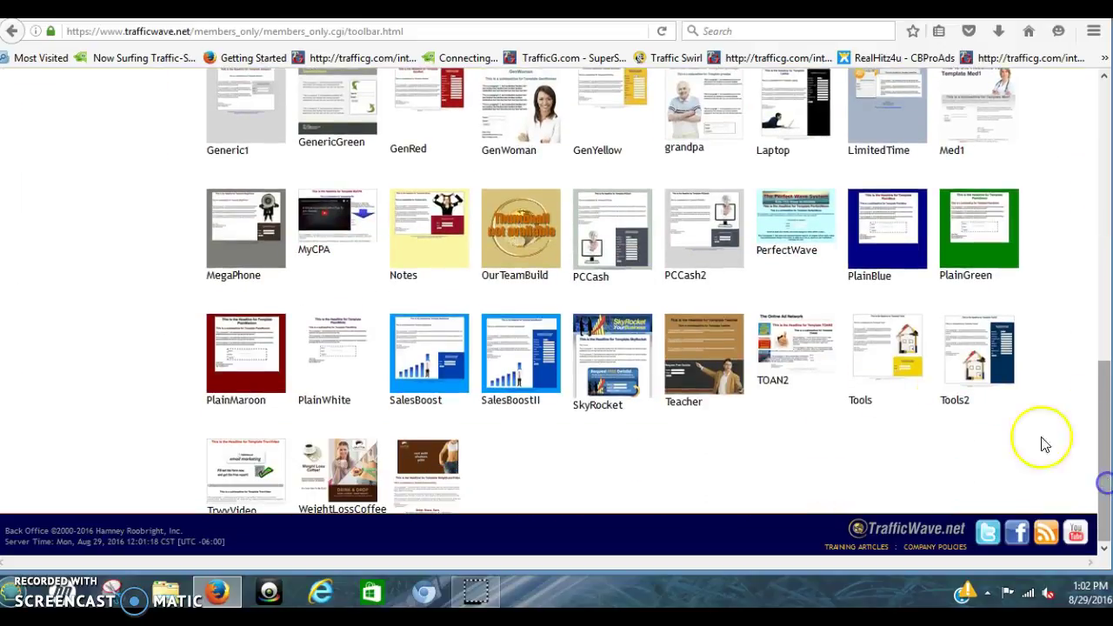
click(242, 474)
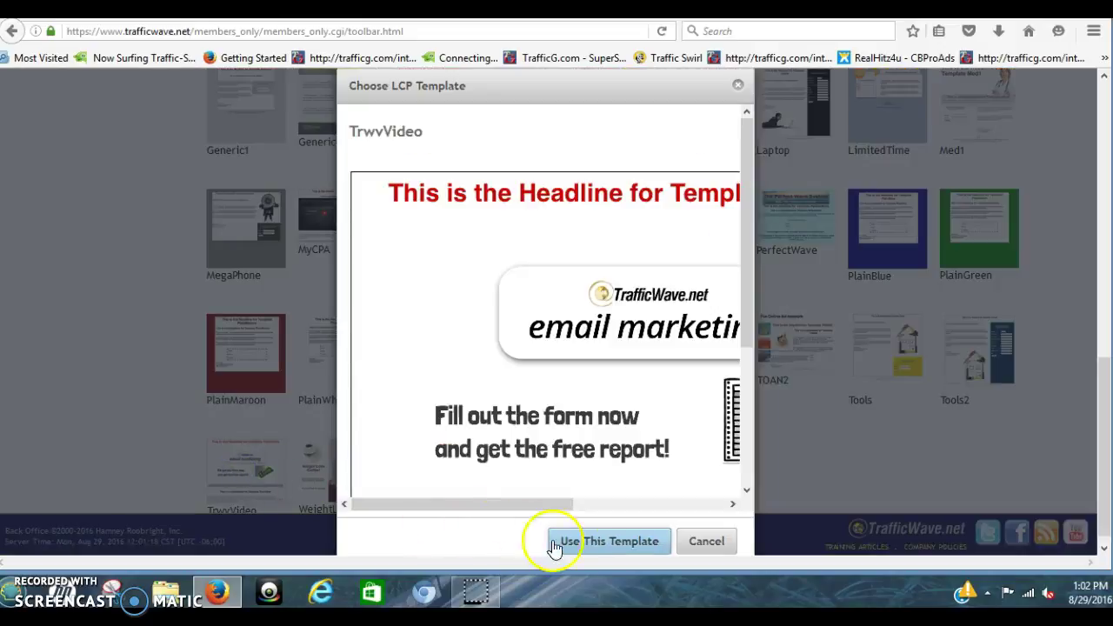
click(590, 548)
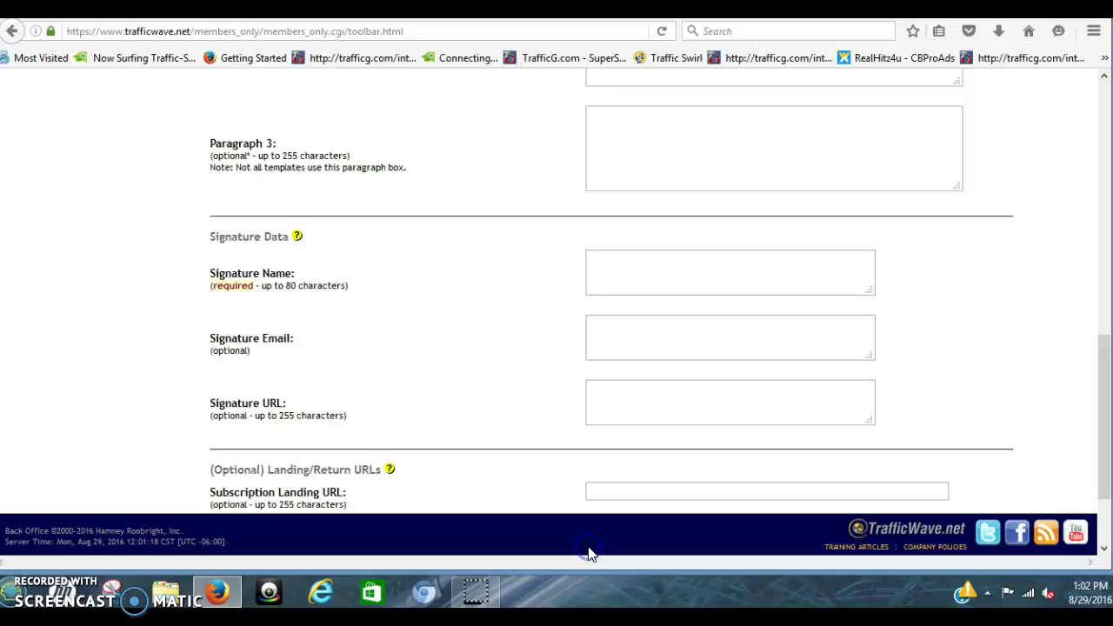
mouse_move(1105, 418)
mouse_down()
mouse_move(1104, 226)
mouse_move(1105, 279)
mouse_up()
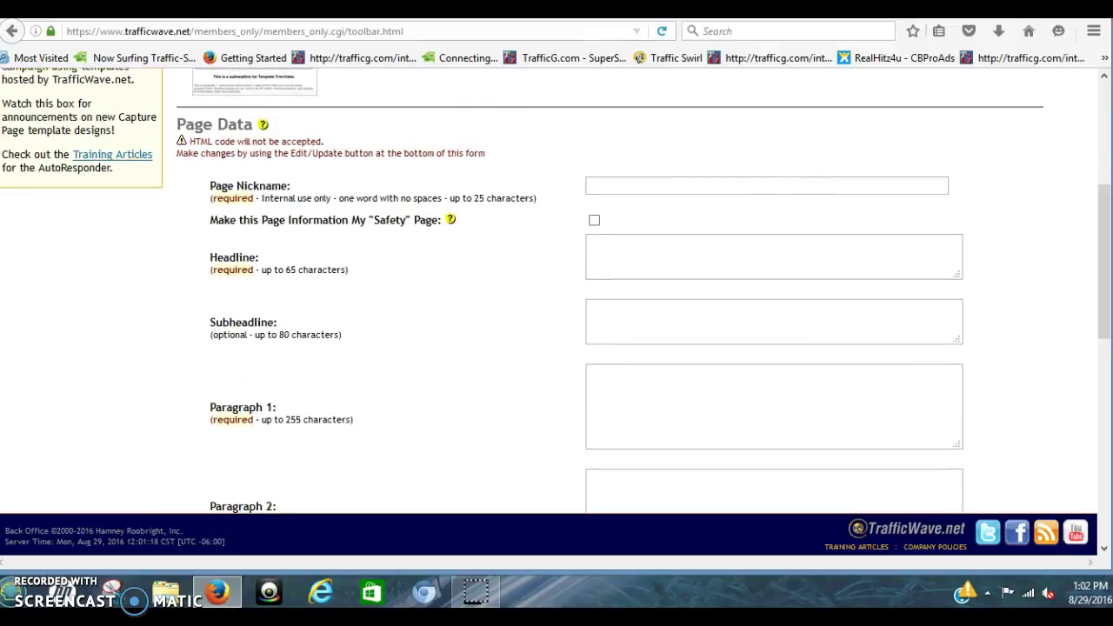
Copy the headline 'Not Getting The Results You Want?' from the existing capture page into Headline
click(766, 58)
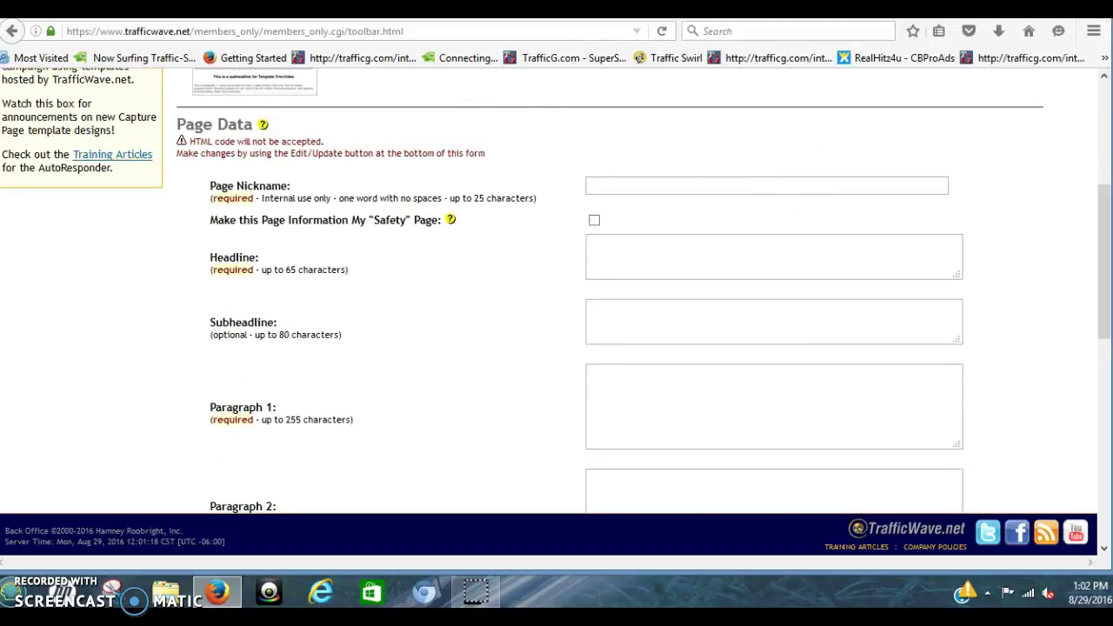
click(559, 268)
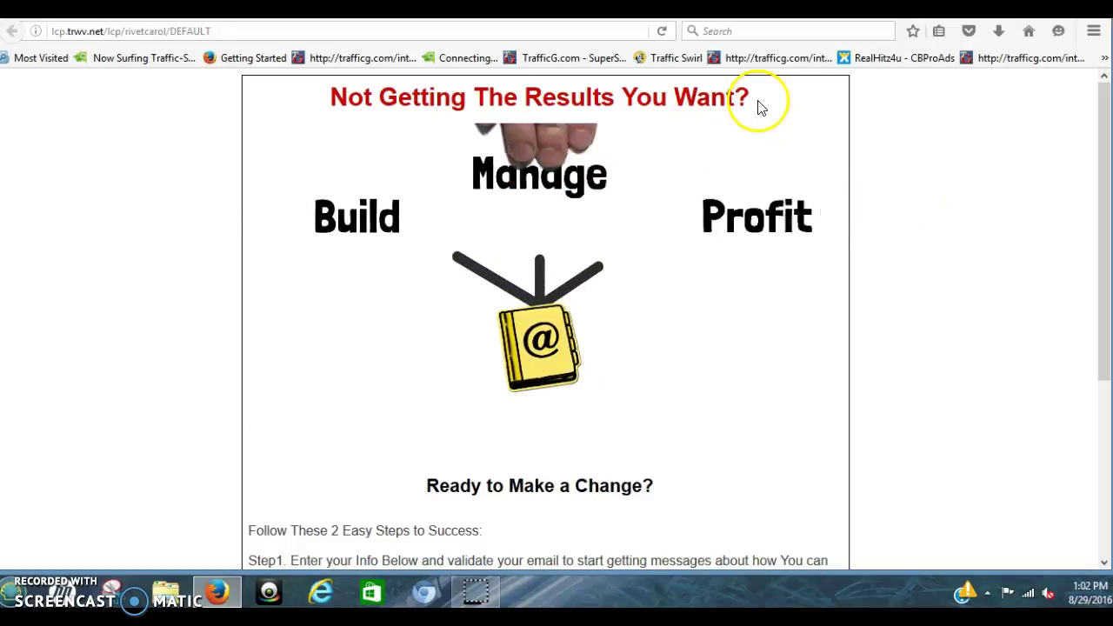
drag(754, 99, 327, 105)
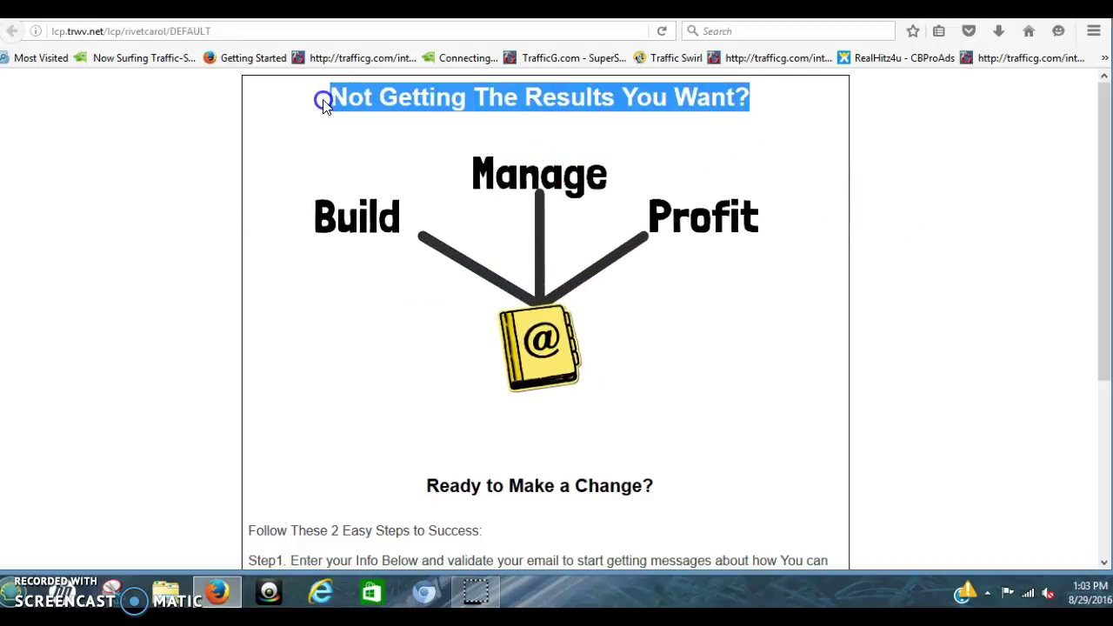
right_click(348, 101)
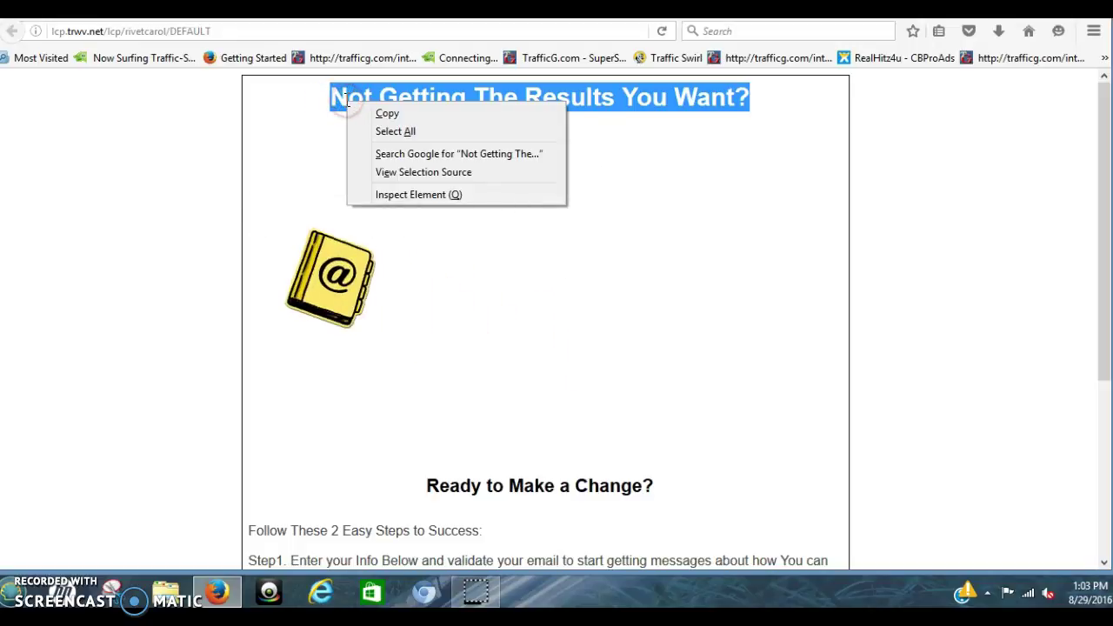
click(387, 116)
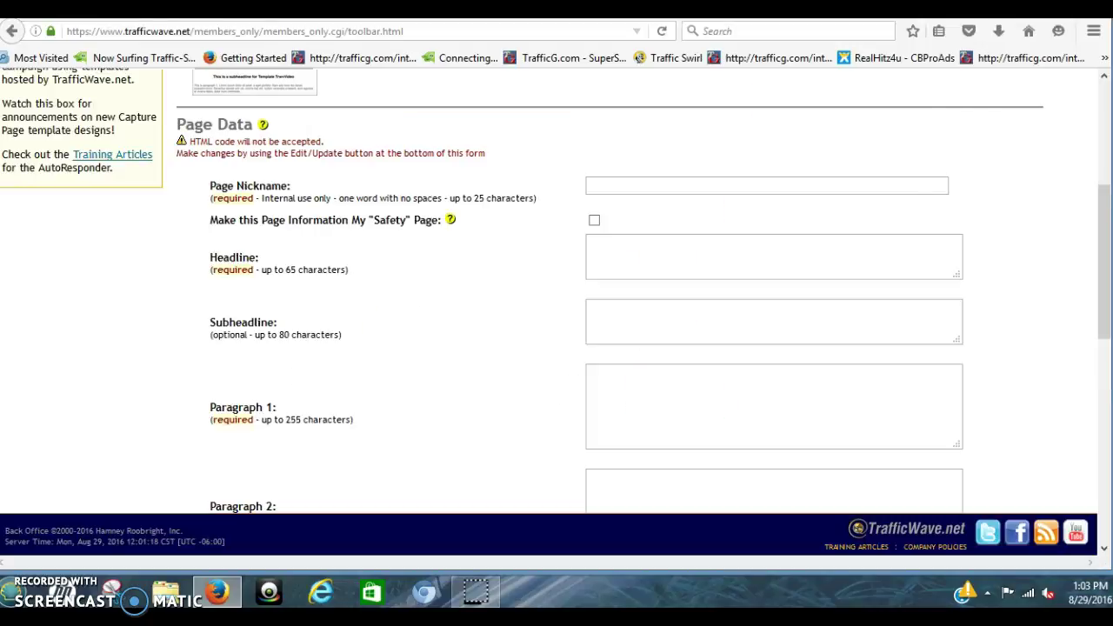
key(ctrl+Tab)
click(825, 185)
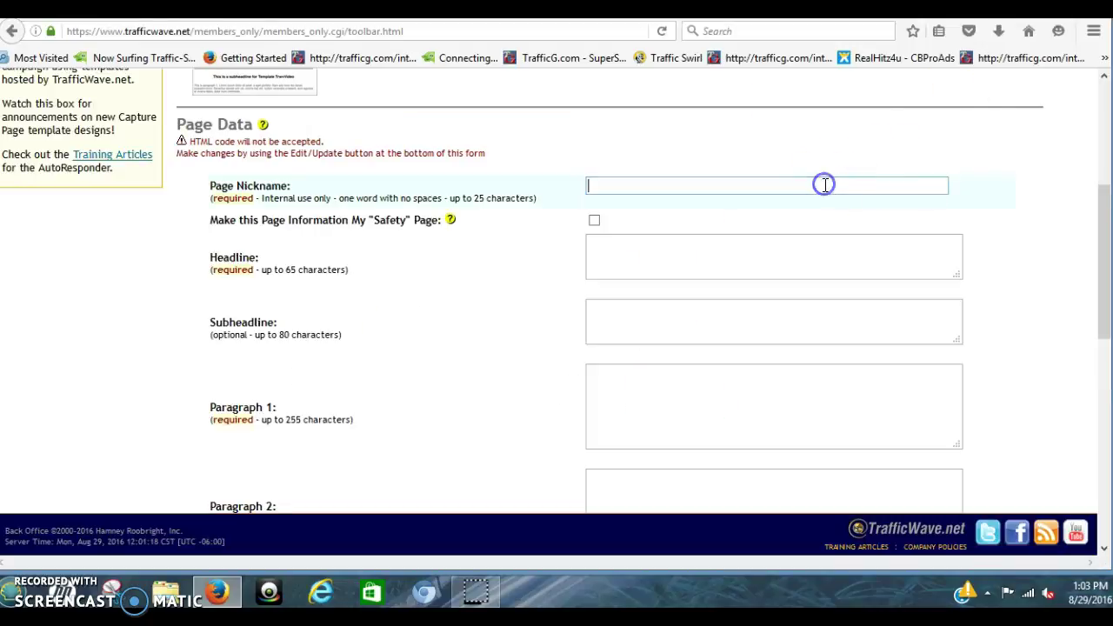
click(774, 272)
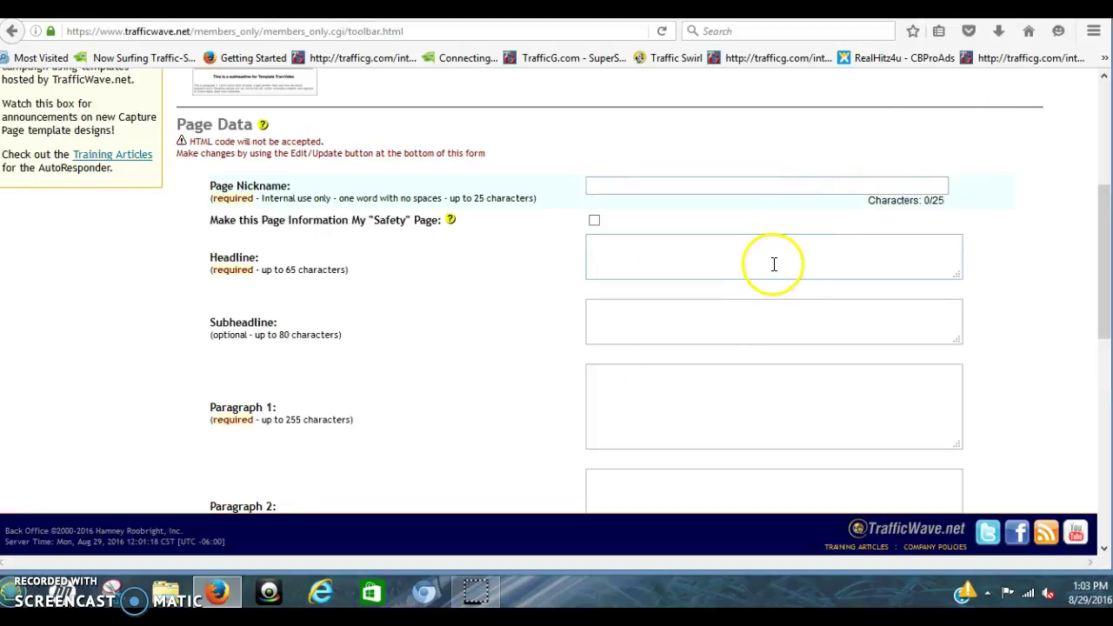
click(771, 264)
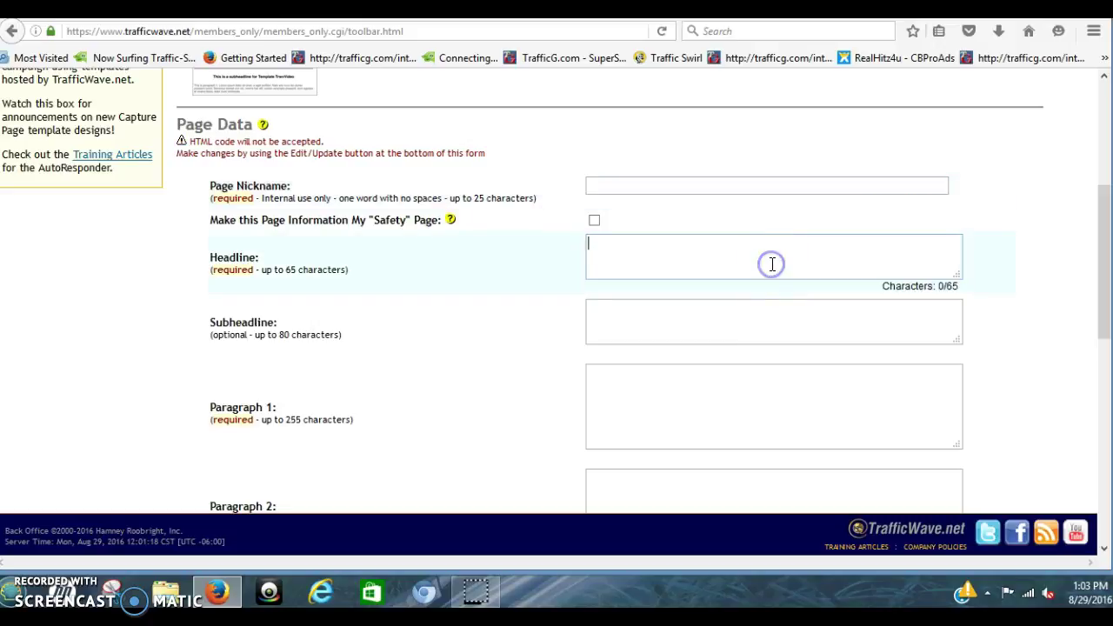
right_click(772, 264)
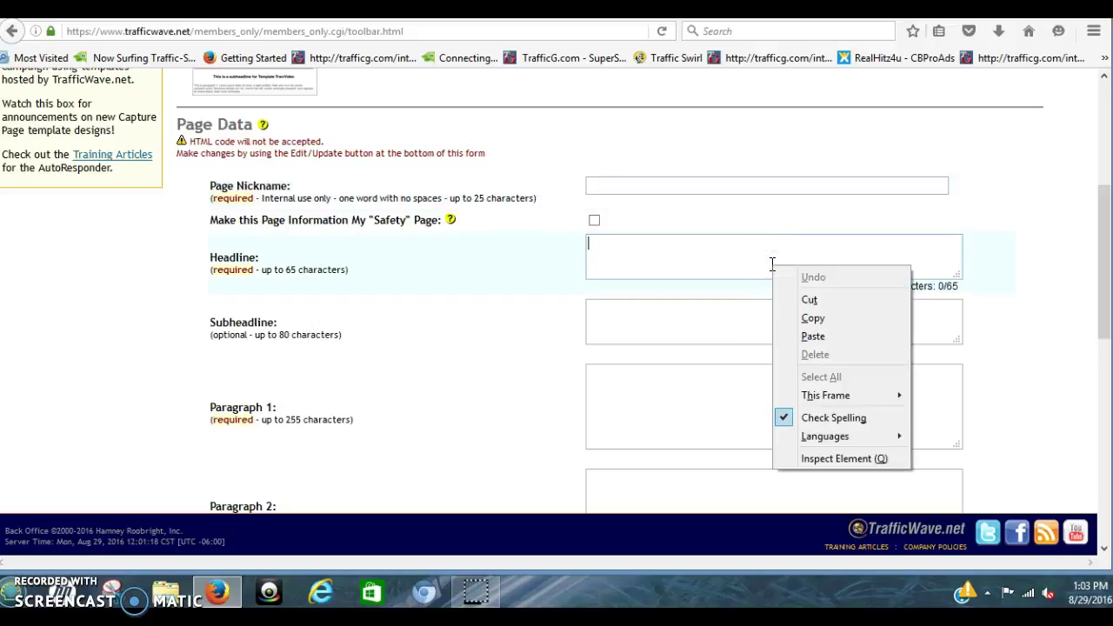
click(795, 333)
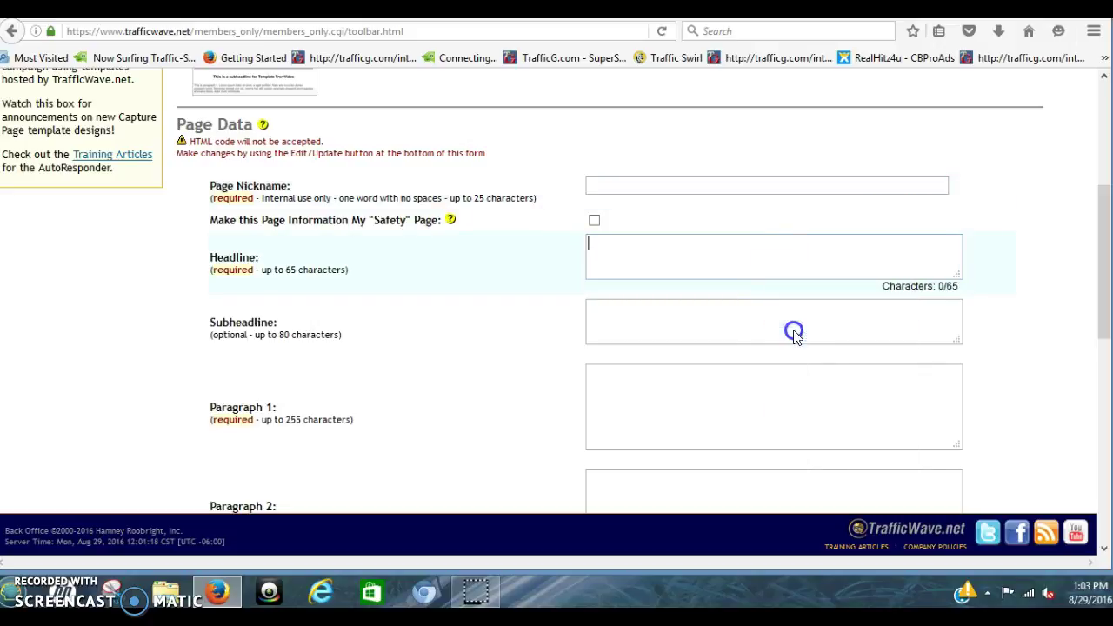
Tick Safety Page and enter the page nickname 'tw splash'
click(595, 223)
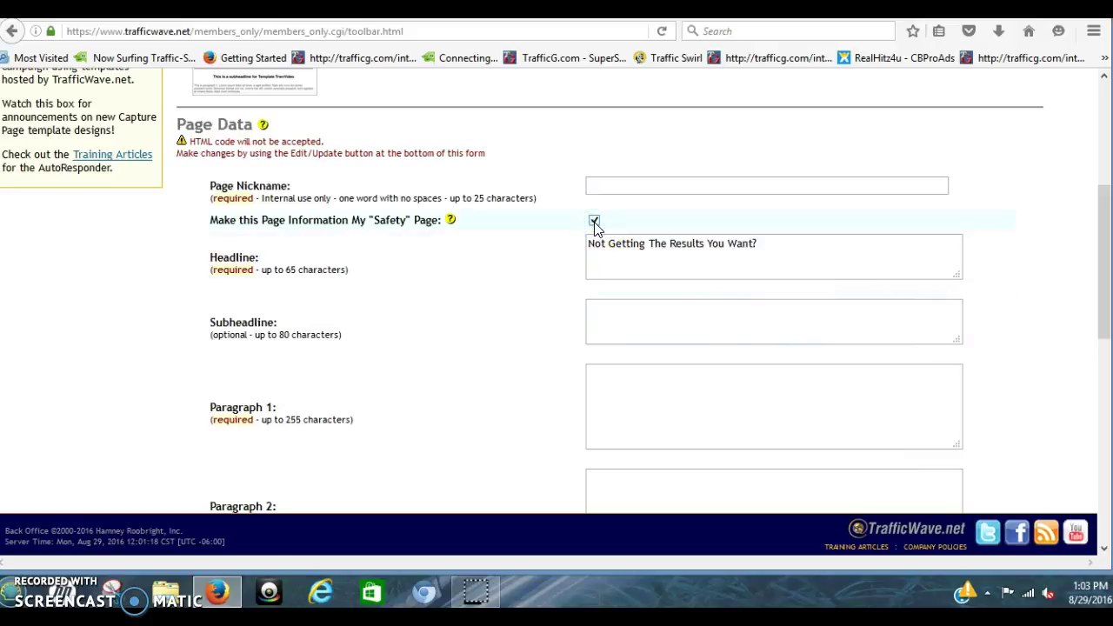
click(629, 187)
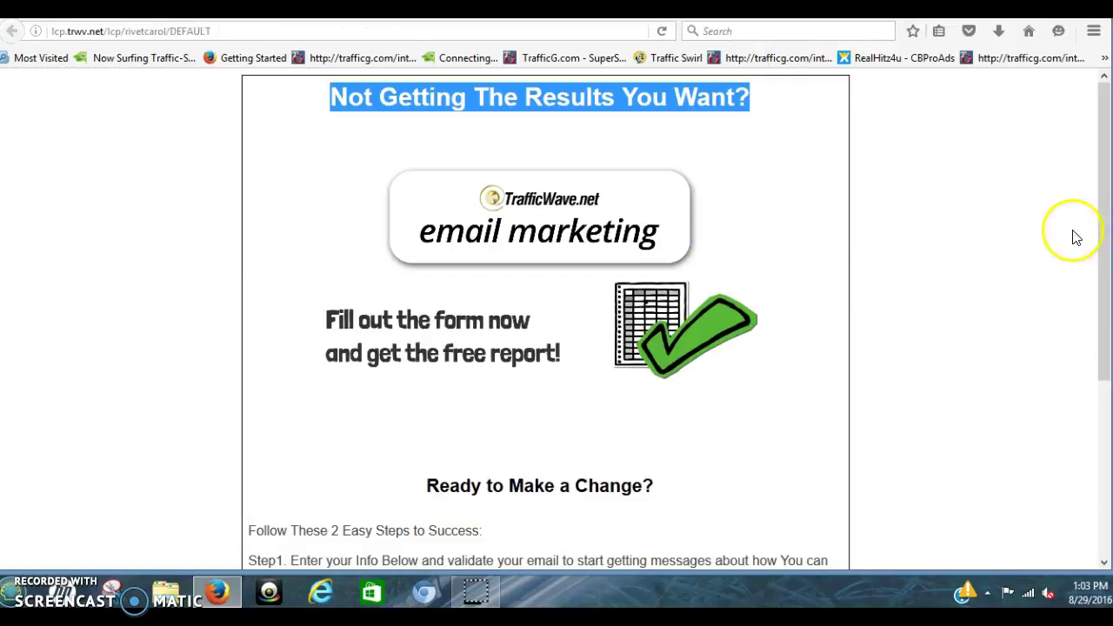
drag(1107, 233, 1103, 261)
Copy the heading 'Ready to Make a Change?' into the Subheadline box
drag(661, 445, 418, 444)
right_click(428, 438)
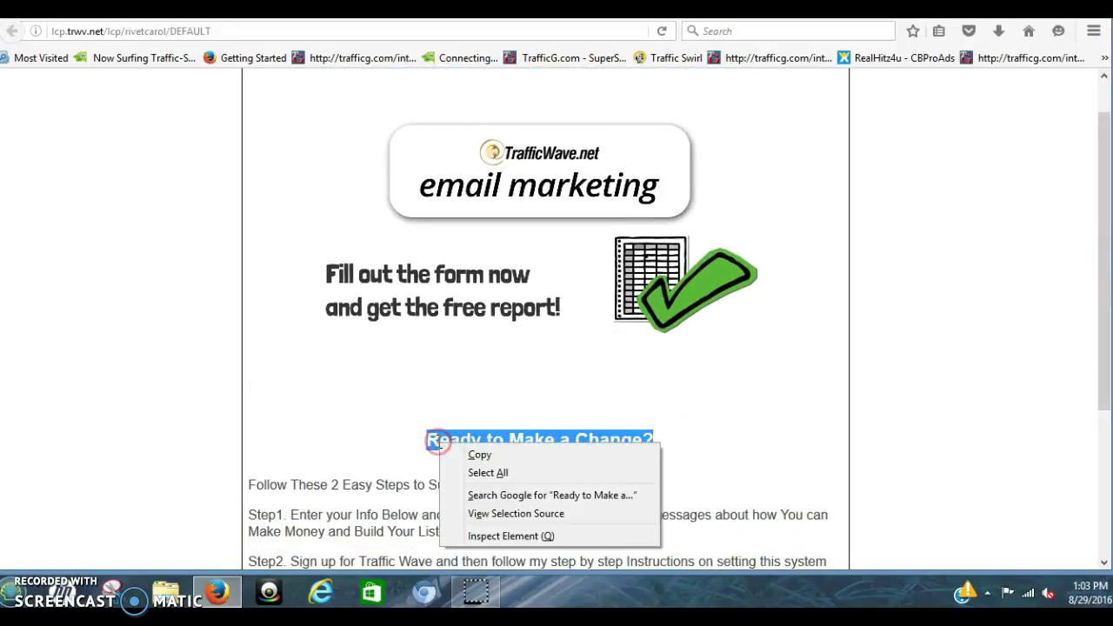
click(472, 454)
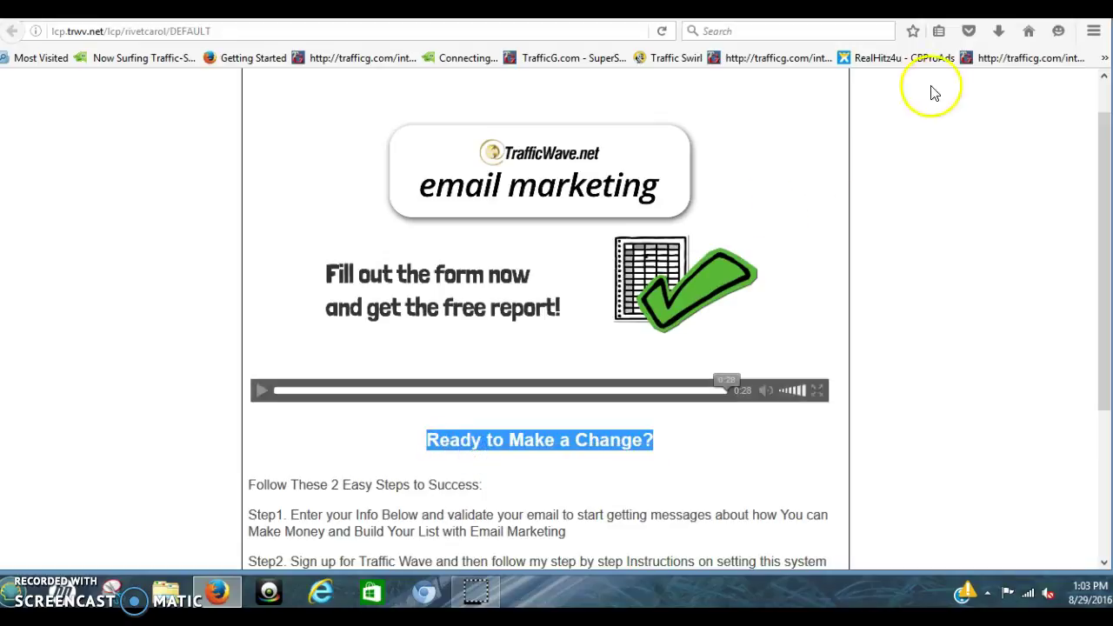
key(ctrl+Tab)
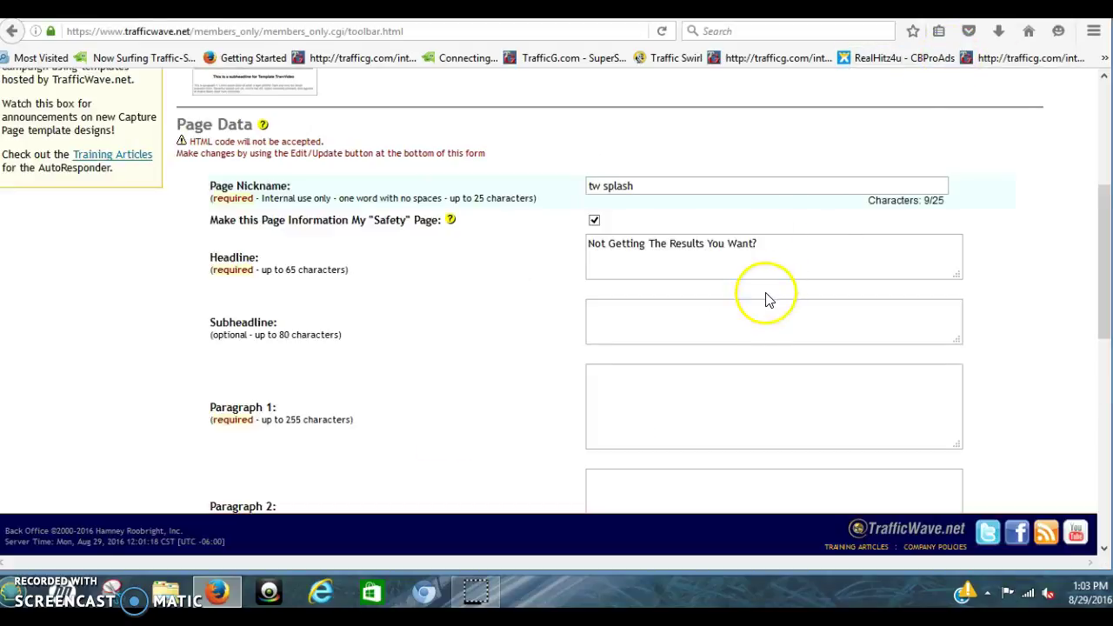
click(714, 315)
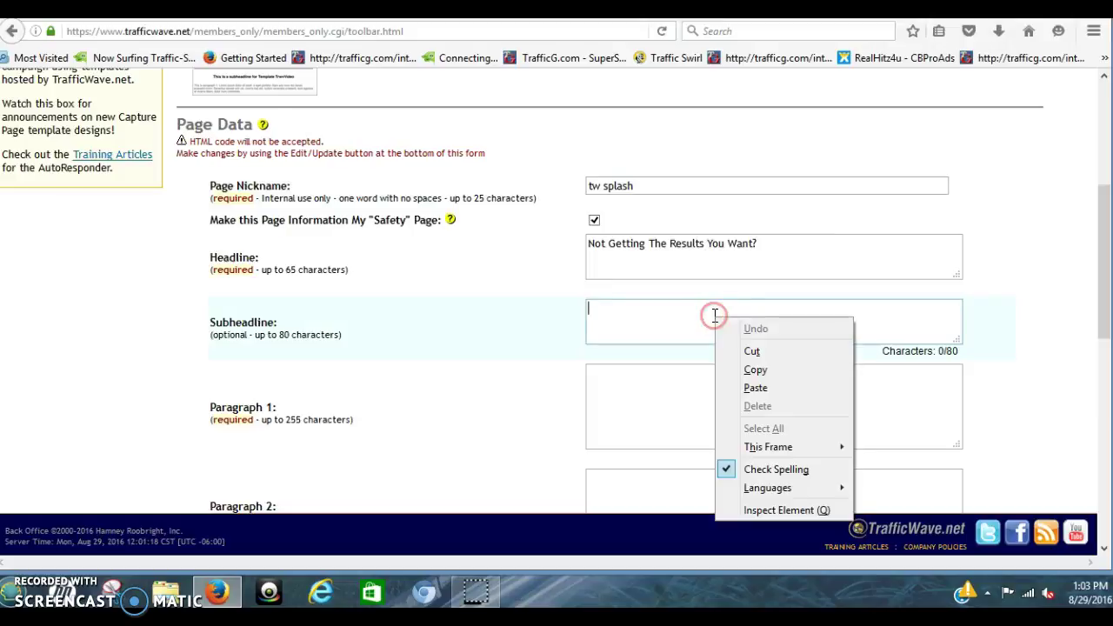
click(737, 387)
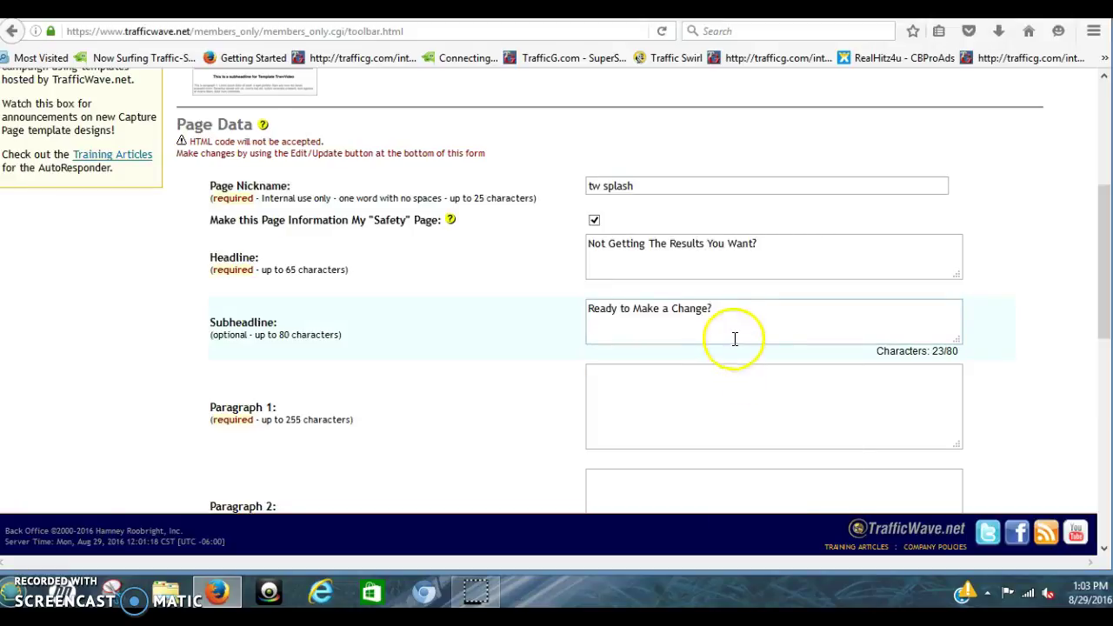
click(715, 396)
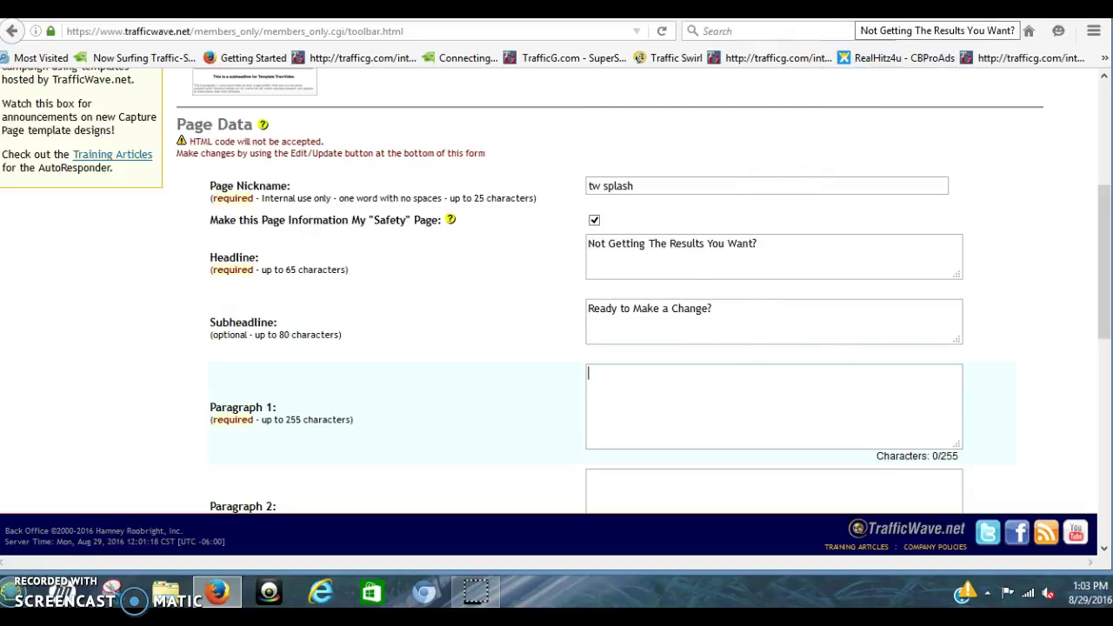
key(ctrl+Tab)
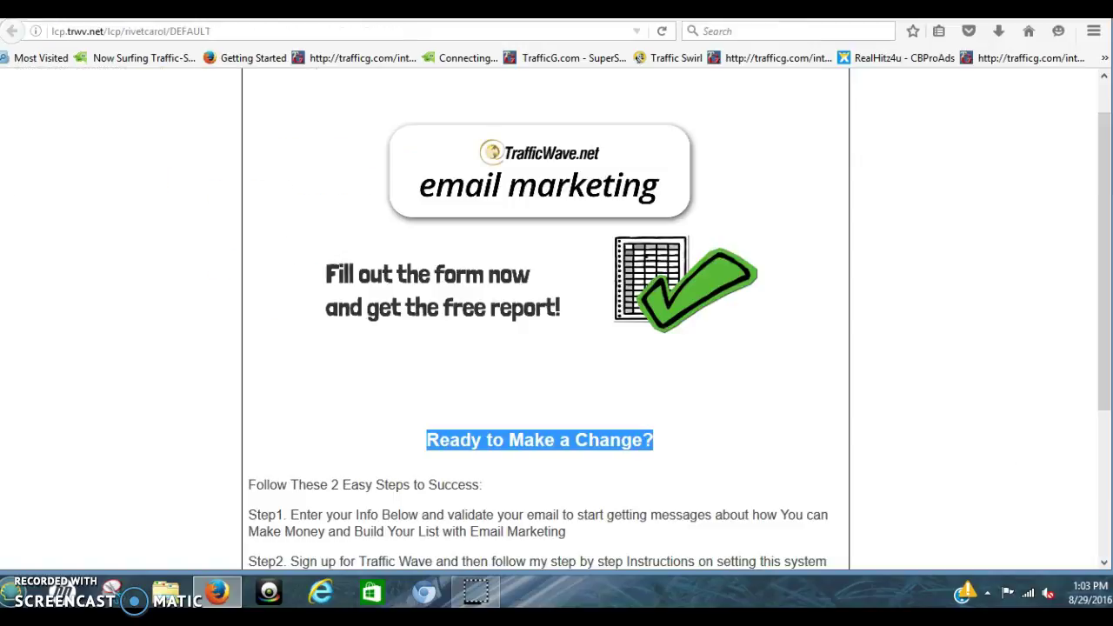
Copy the line 'Follow These 2 Easy Steps to Success:' into Paragraph 1
drag(1097, 280, 1102, 346)
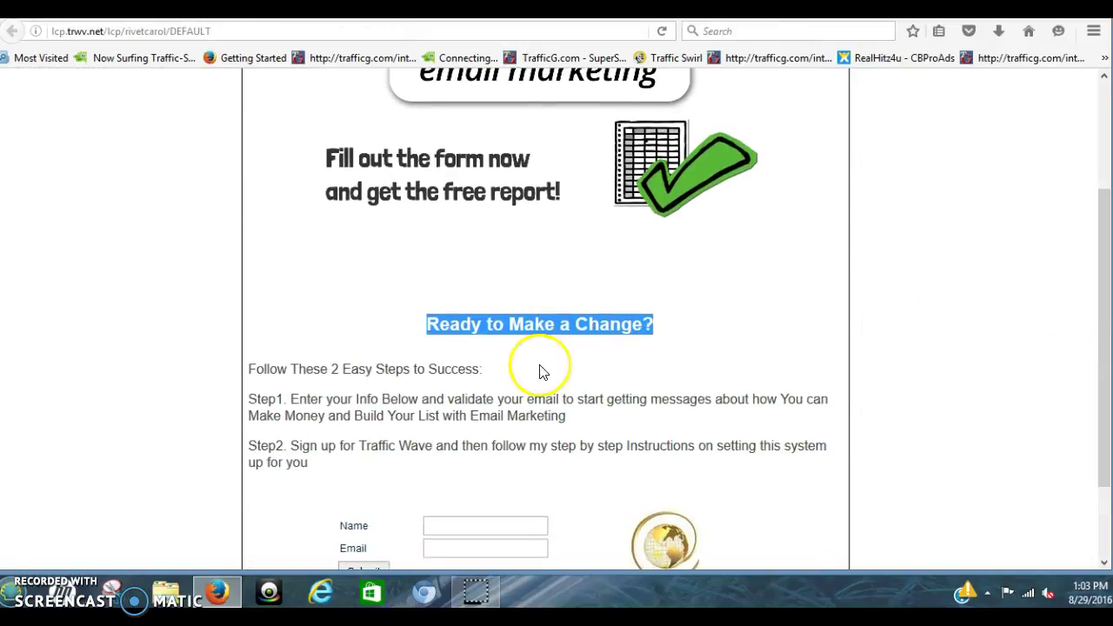
click(492, 372)
drag(492, 374, 283, 371)
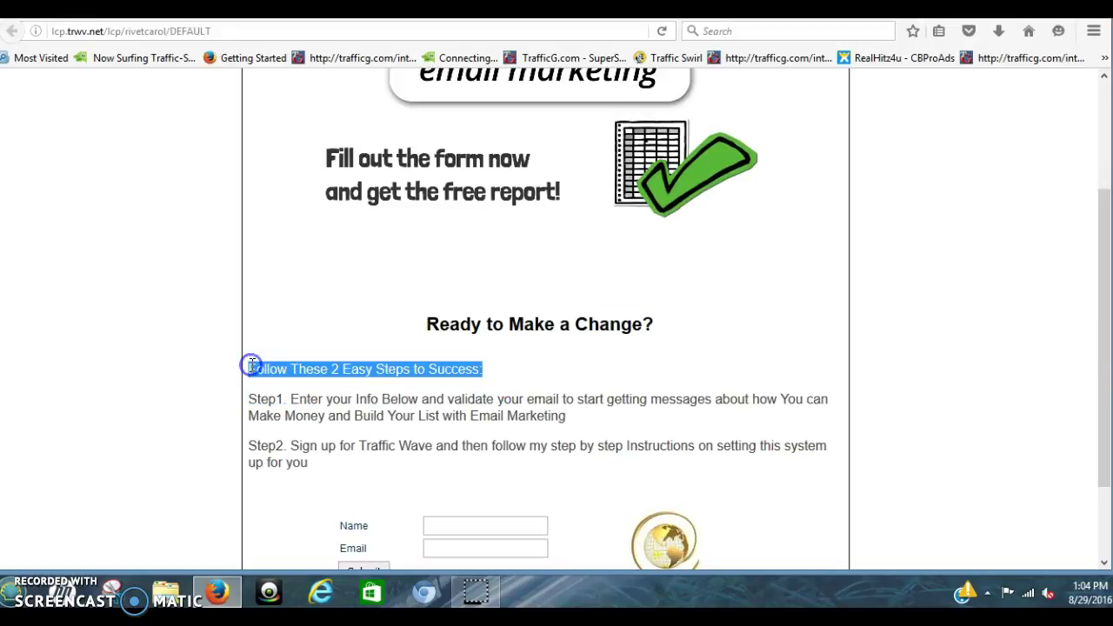
right_click(251, 366)
click(284, 376)
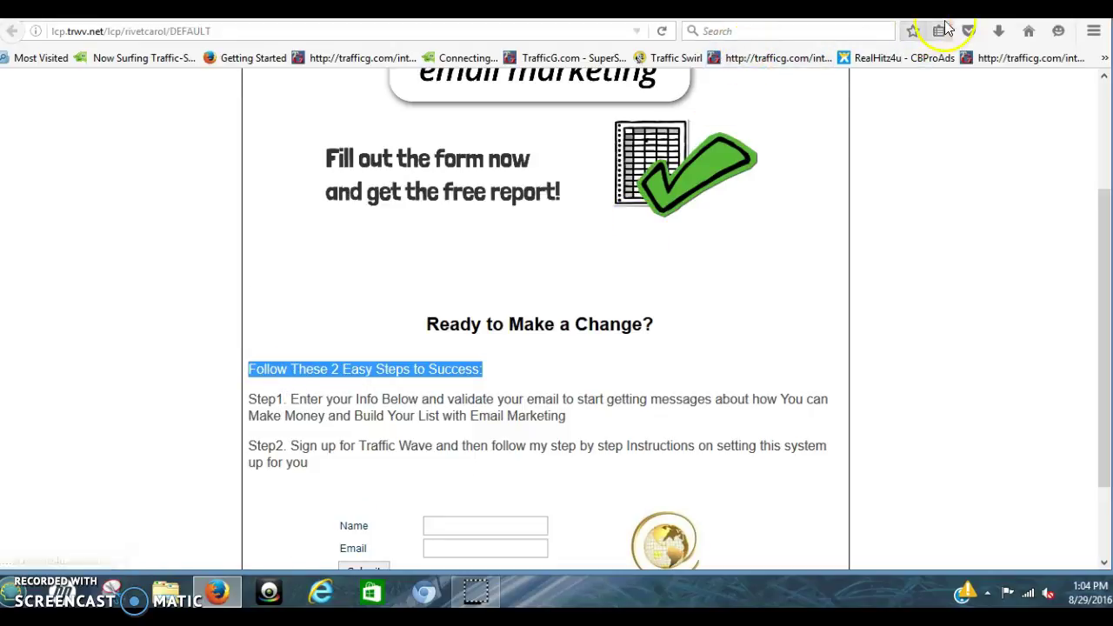
key(ctrl+Tab)
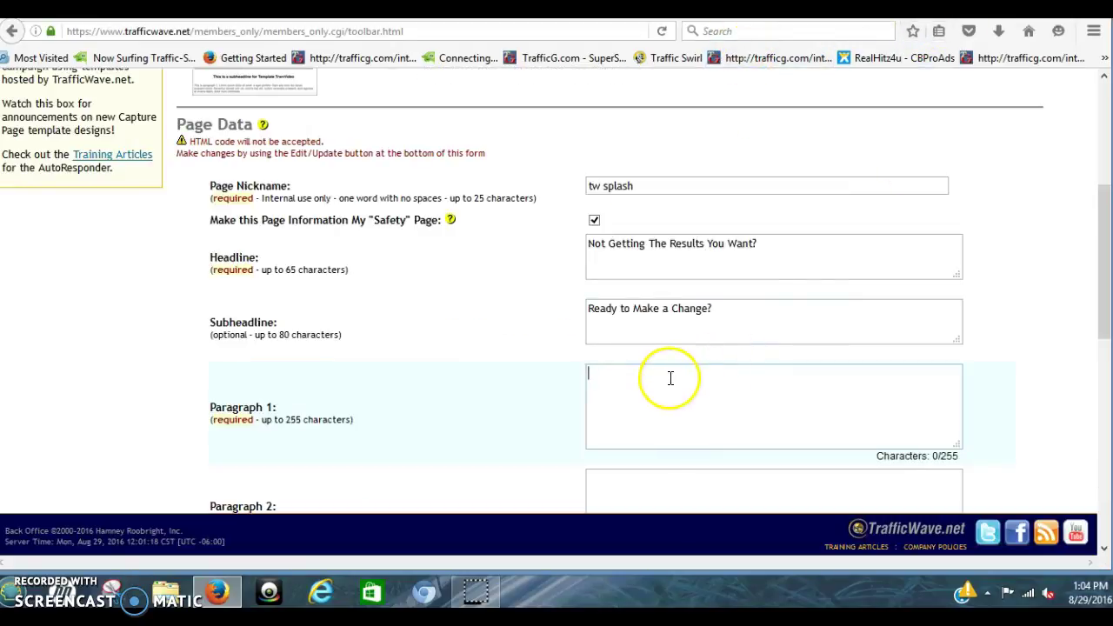
right_click(671, 380)
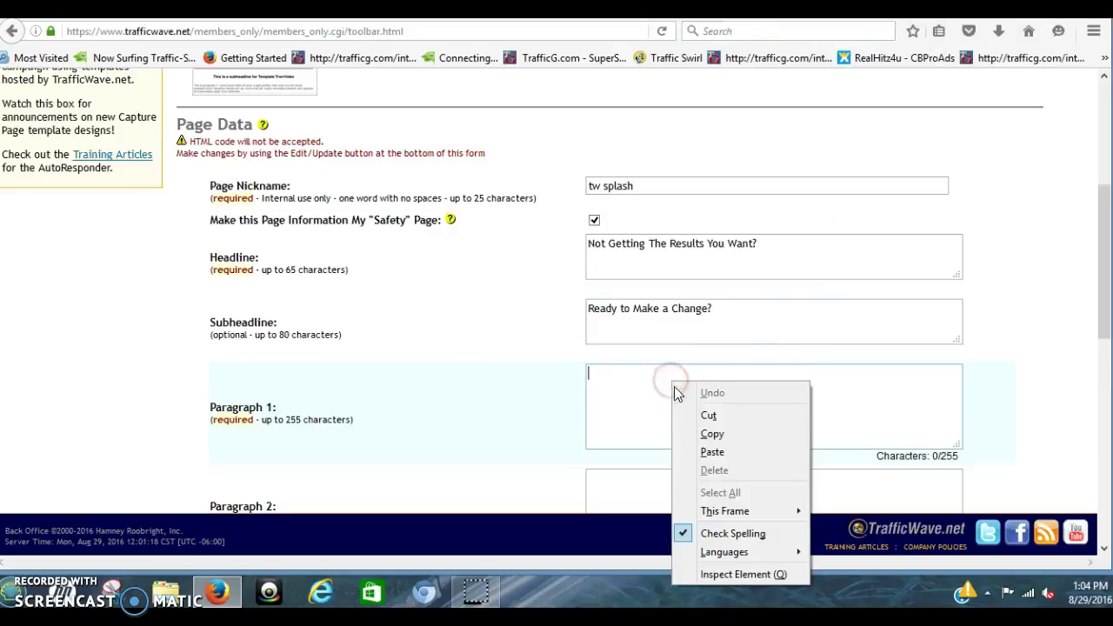
click(703, 447)
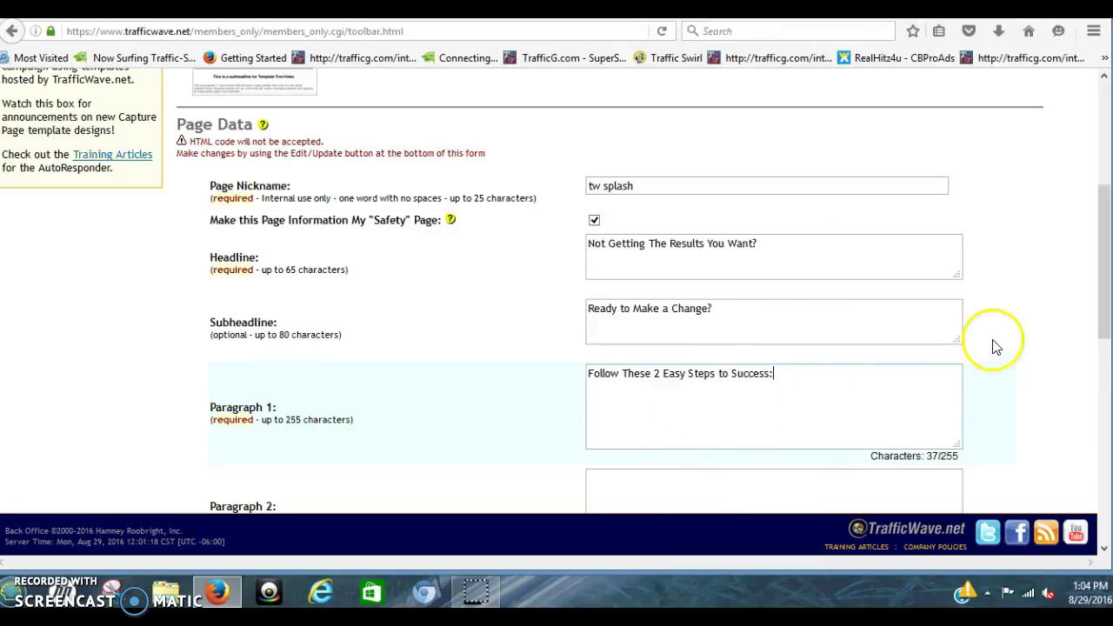
Copy the Step1 paragraph from the preview page into Paragraph 2
drag(1105, 275, 1105, 350)
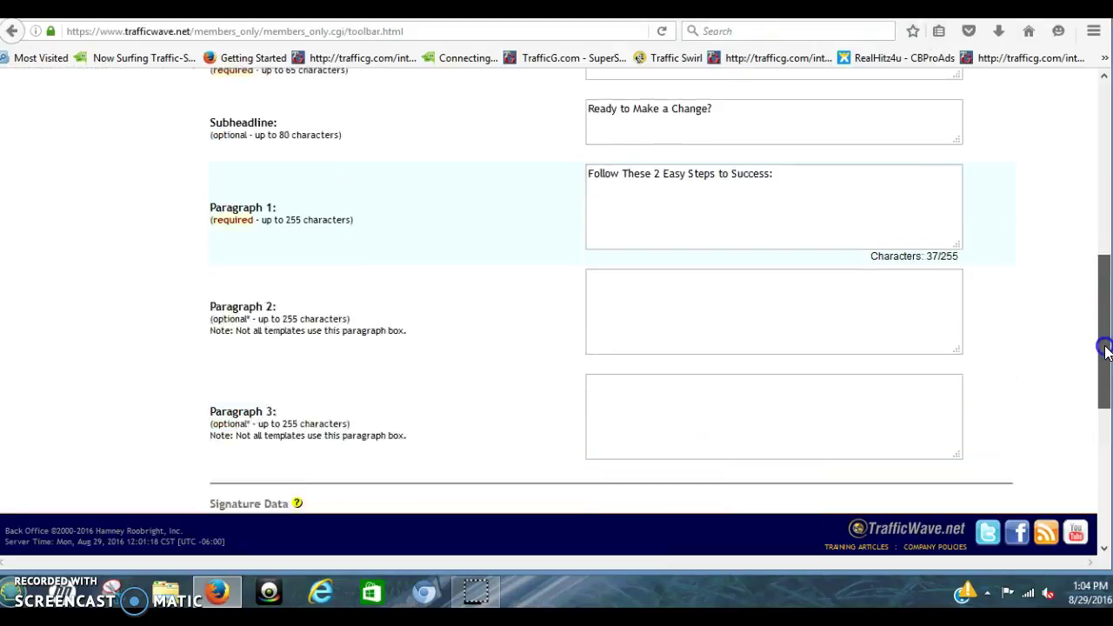
click(689, 281)
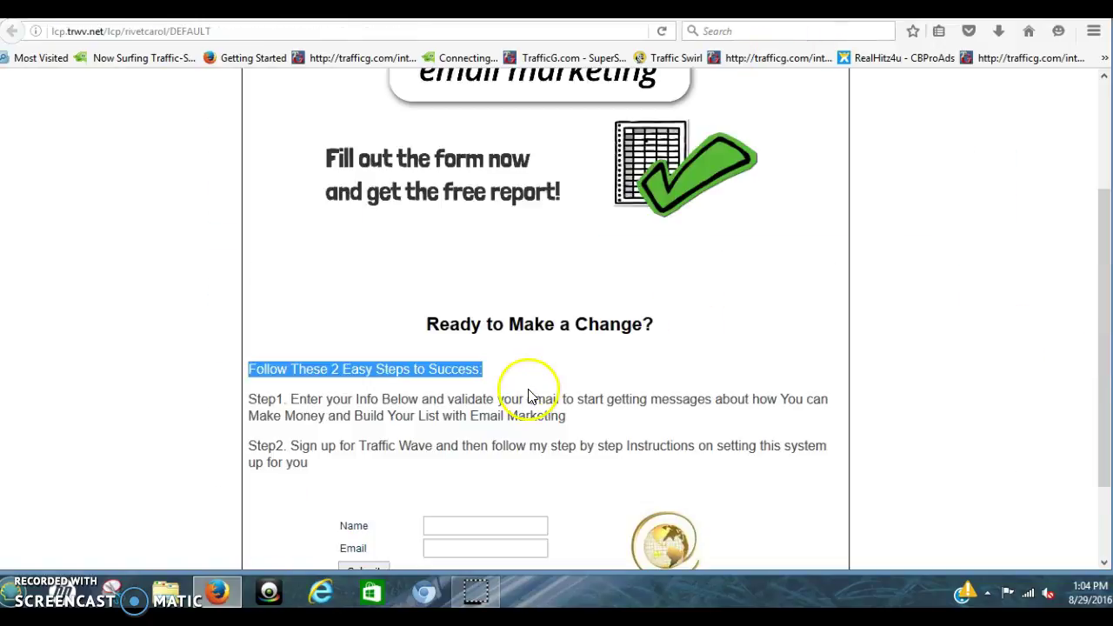
click(571, 424)
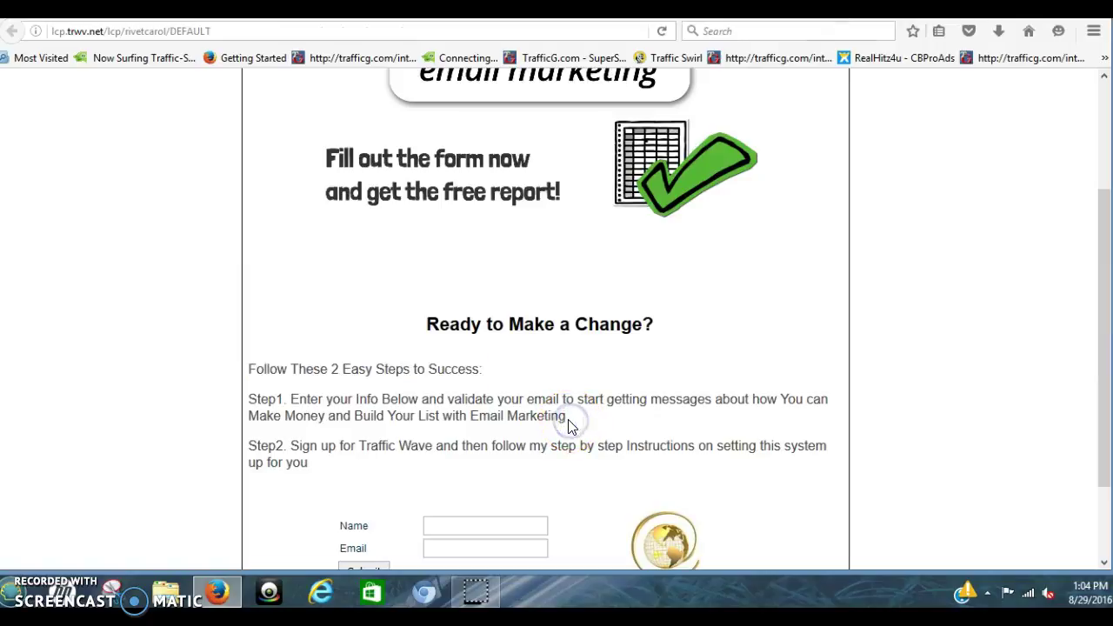
drag(571, 427, 263, 399)
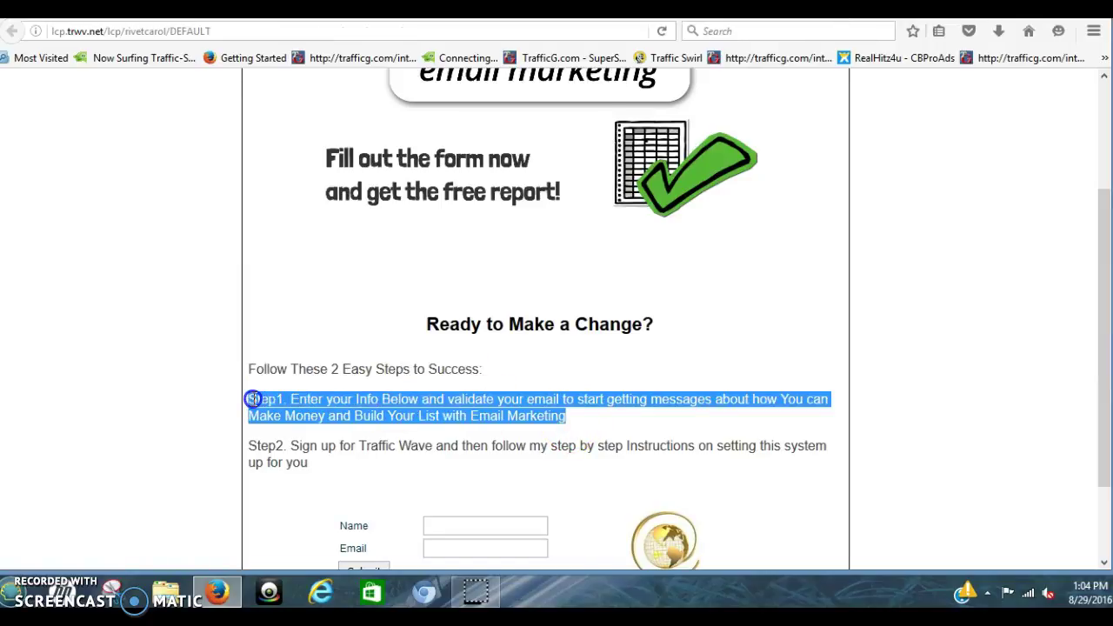
right_click(270, 400)
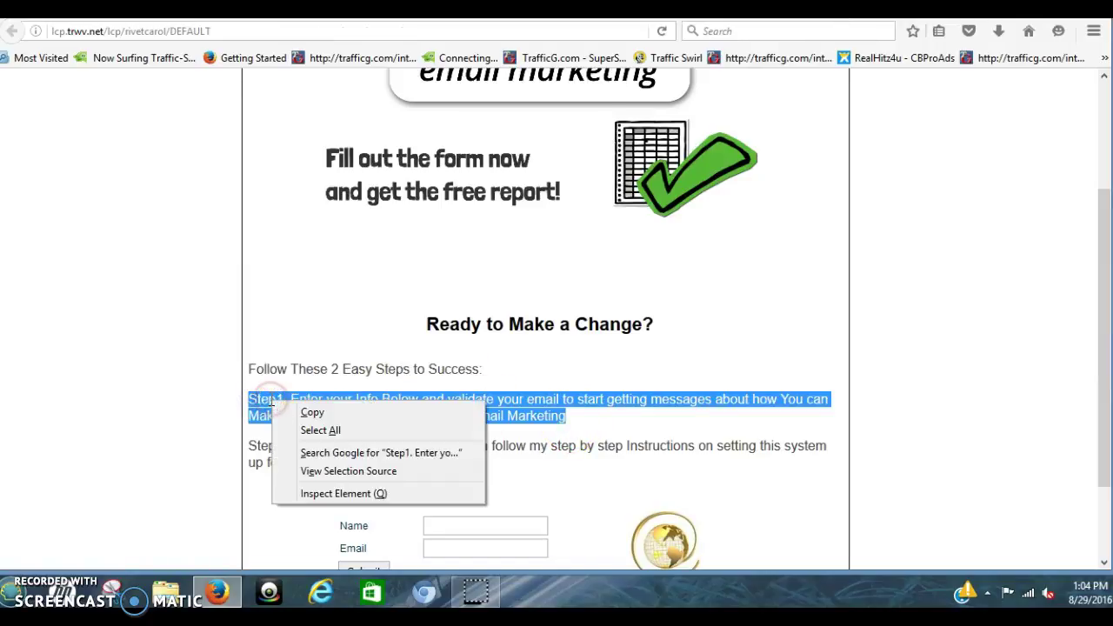
click(298, 417)
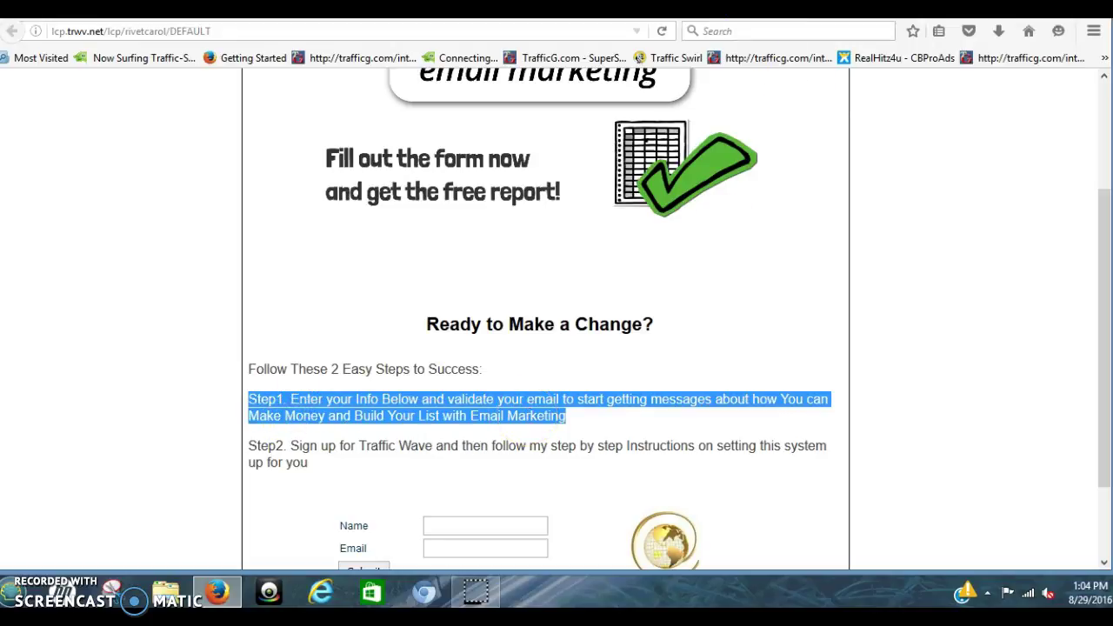
key(alt+Tab)
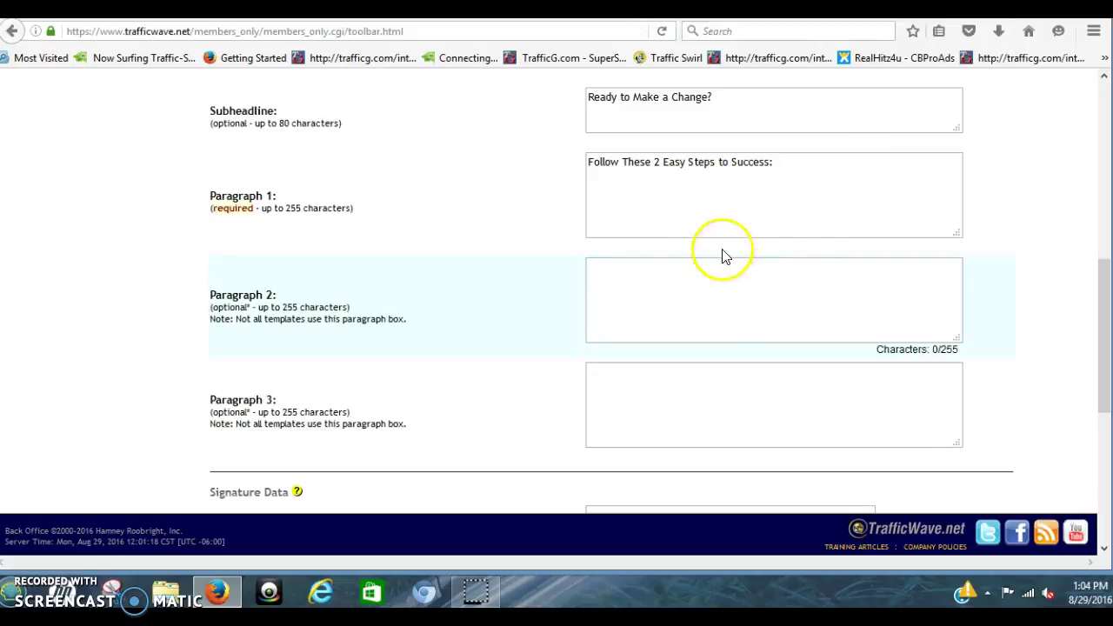
click(675, 271)
right_click(675, 271)
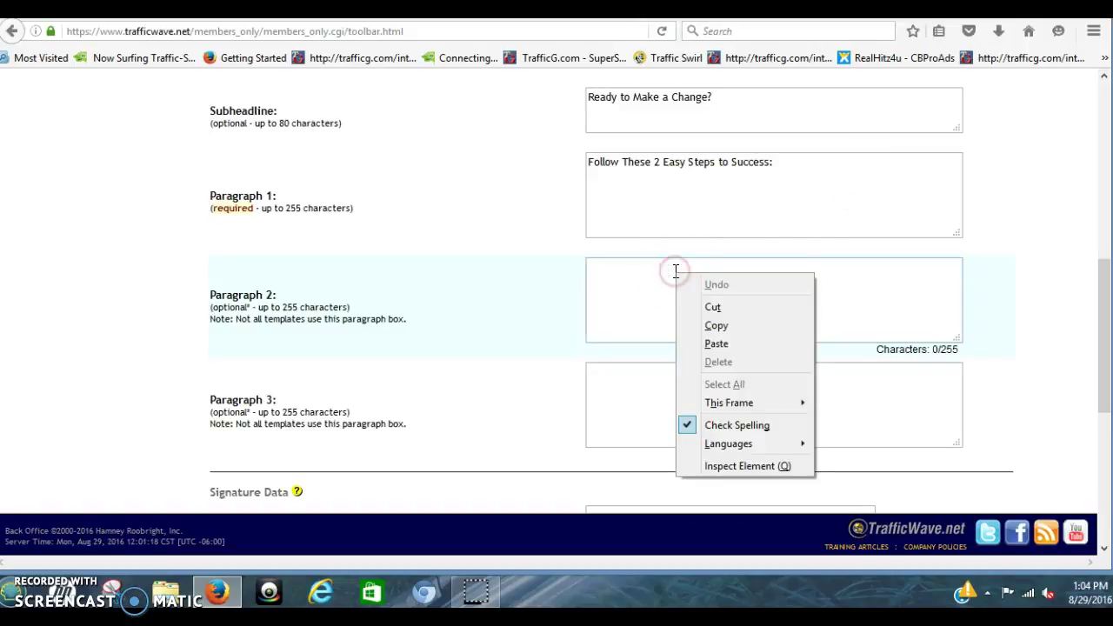
click(676, 343)
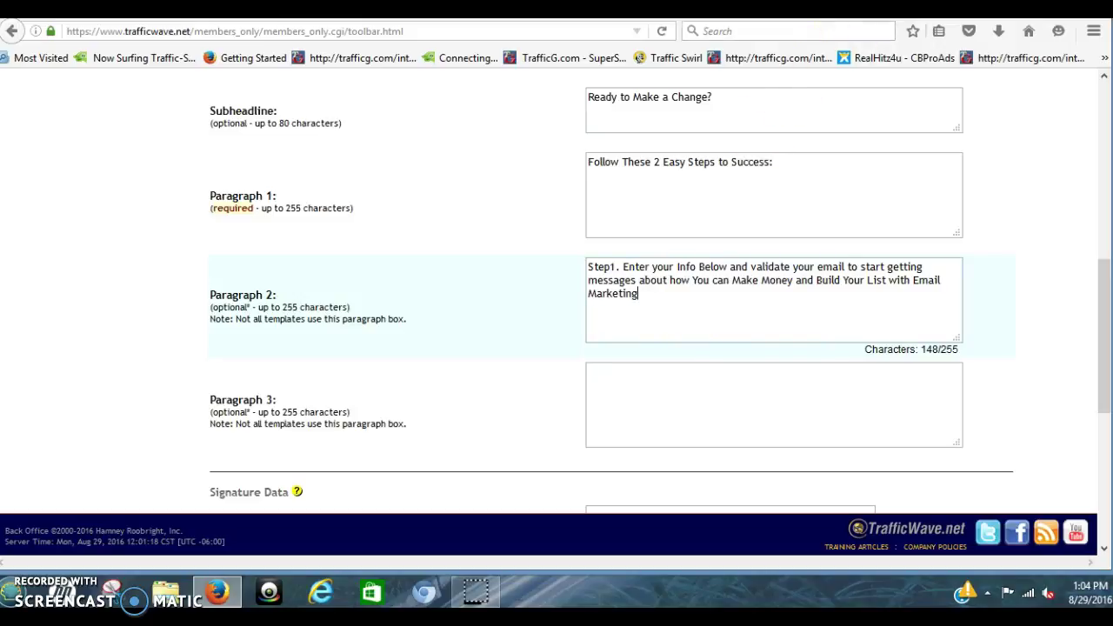
Copy the Step2 sentence from the preview page into Paragraph 3
key(ctrl+Tab)
click(327, 472)
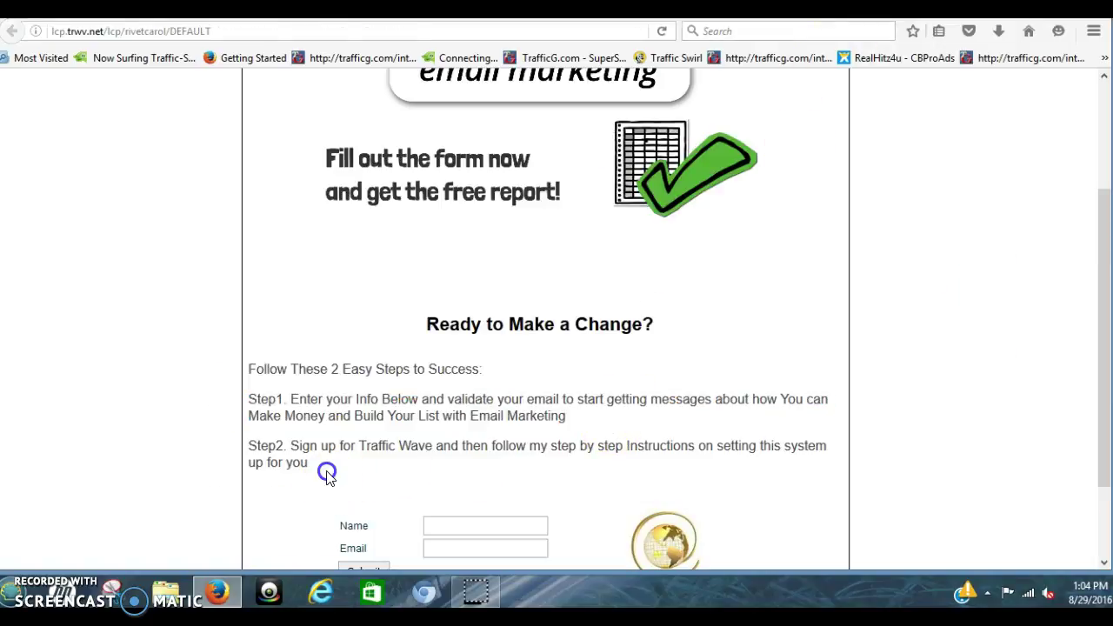
drag(327, 472, 277, 449)
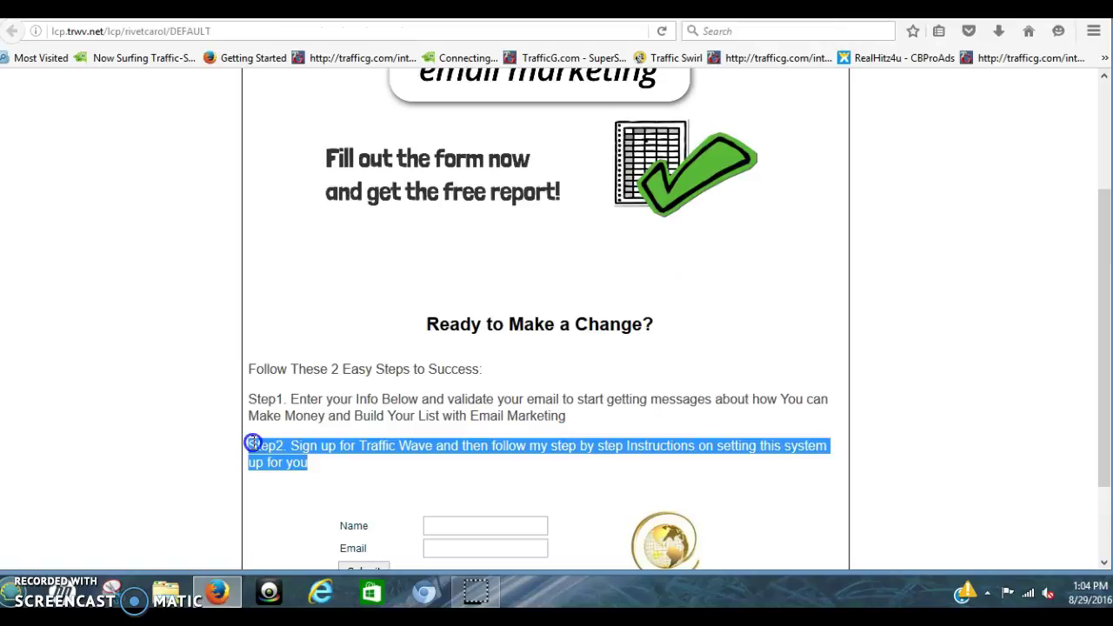
right_click(269, 445)
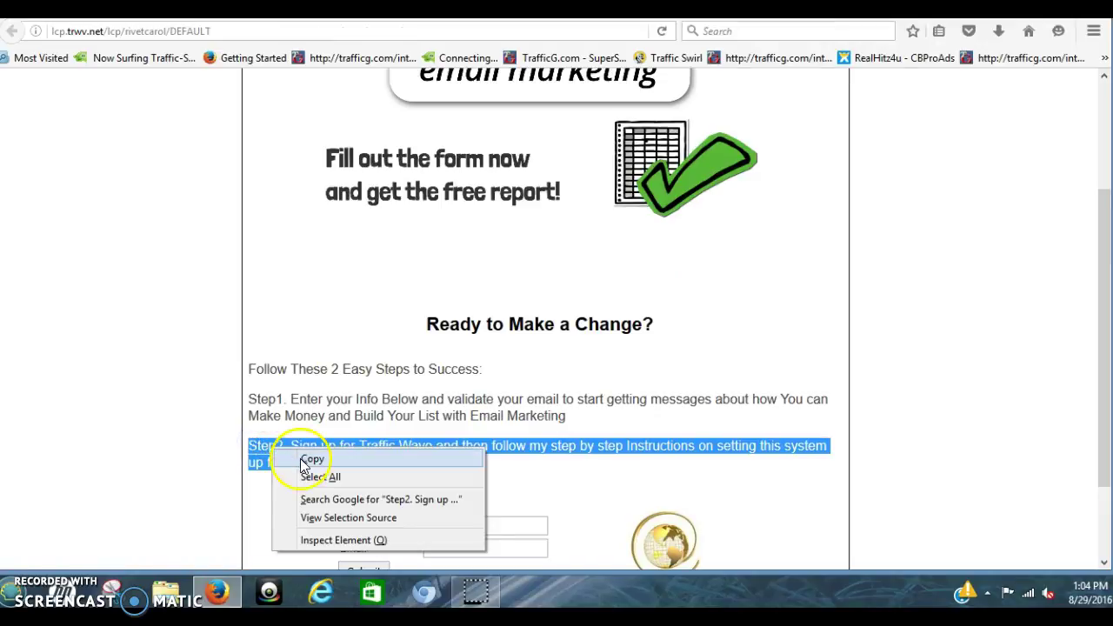
click(306, 458)
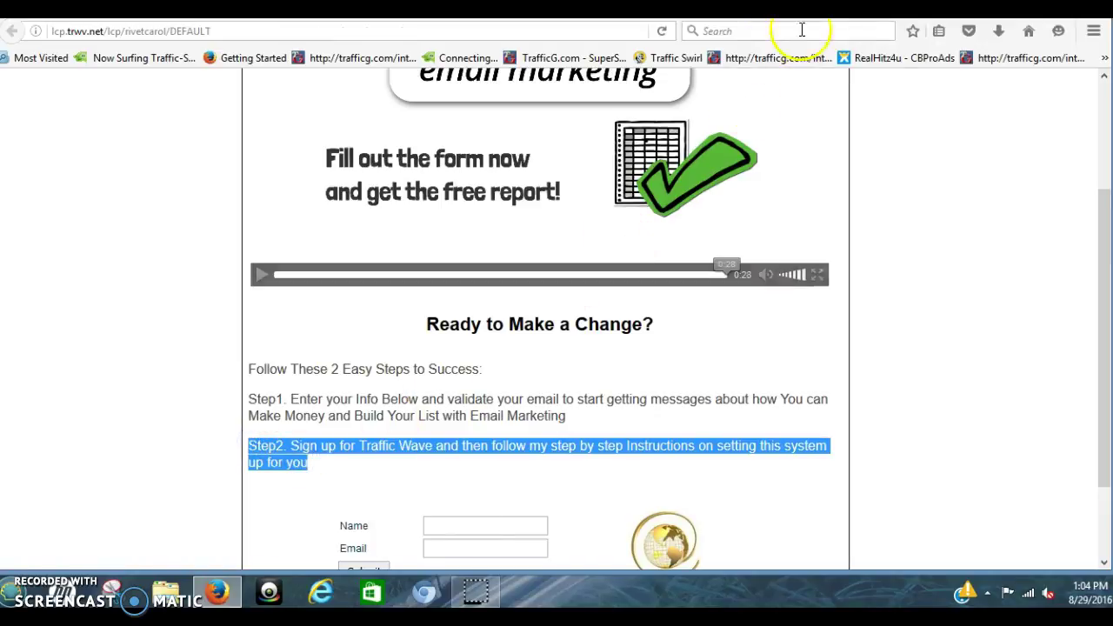
key(ctrl+Tab)
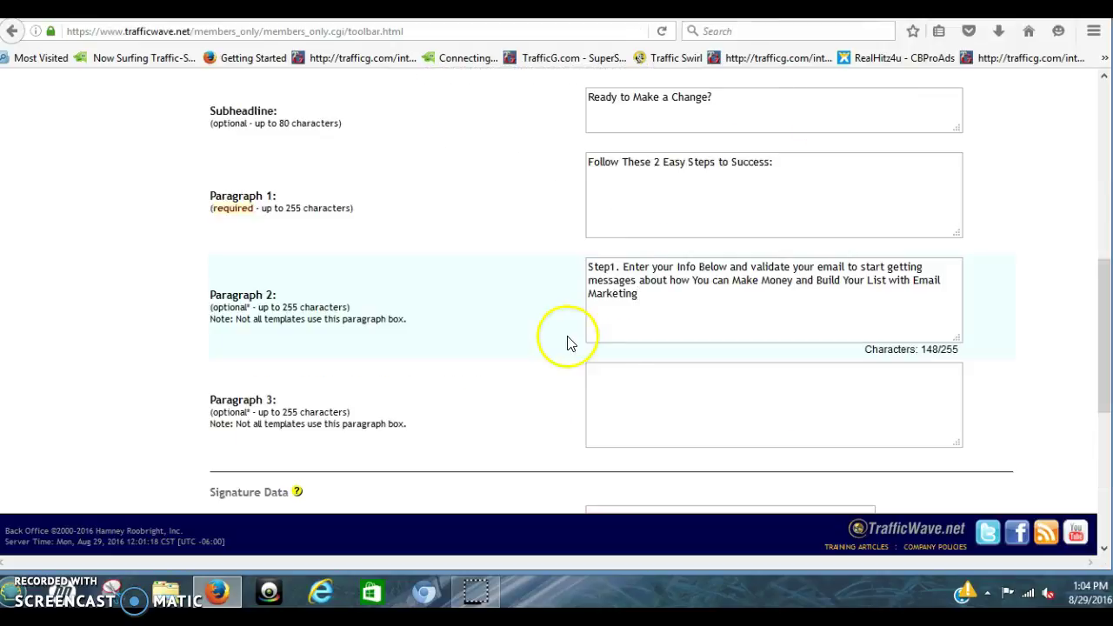
click(621, 391)
right_click(623, 392)
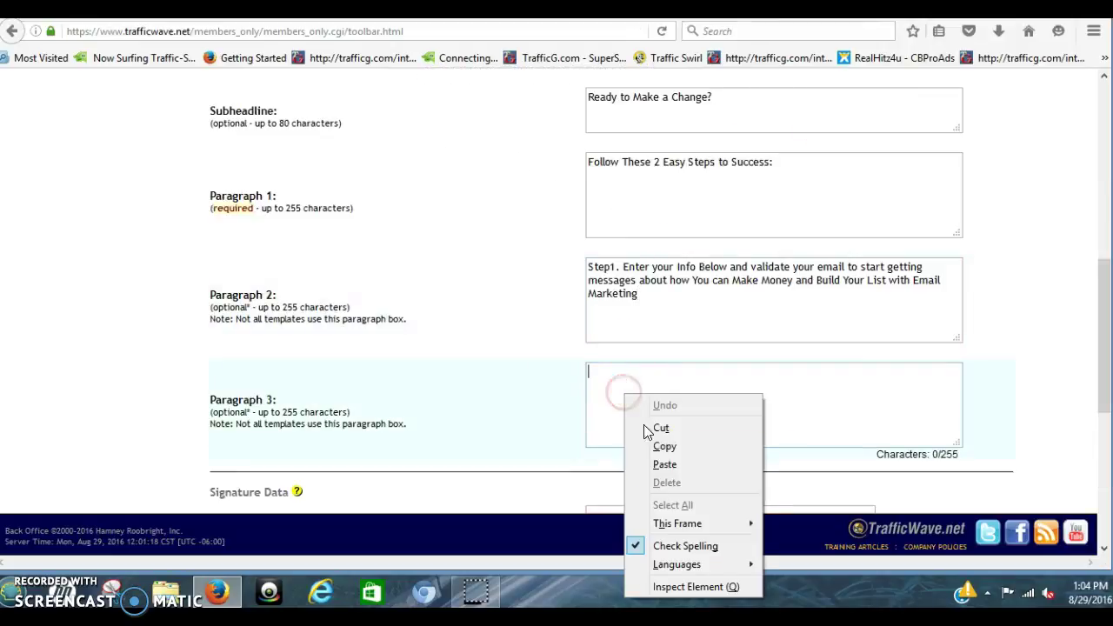
click(658, 467)
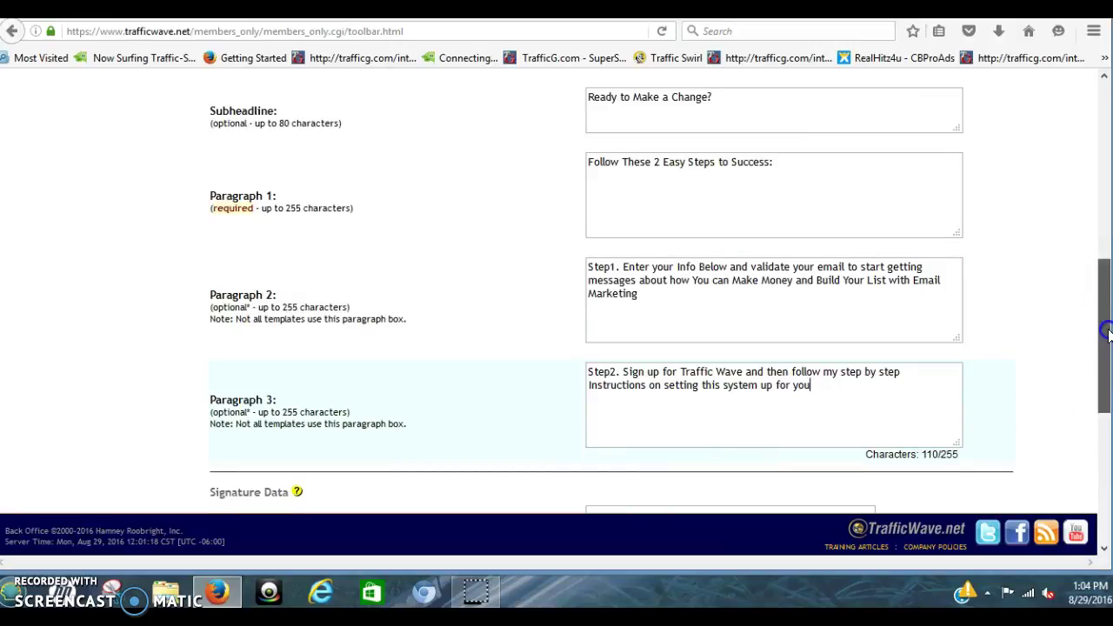
drag(1108, 335, 1106, 387)
Enter the signature name and set the Subscription Landing URL to the member's TrafficWave page
click(770, 363)
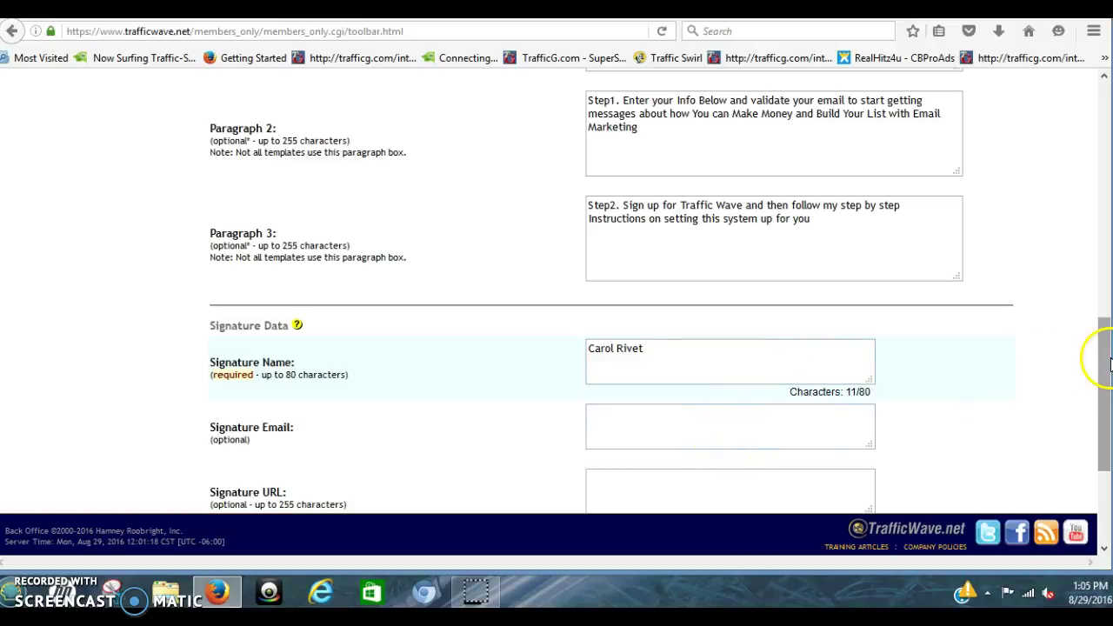
drag(1109, 364, 1109, 427)
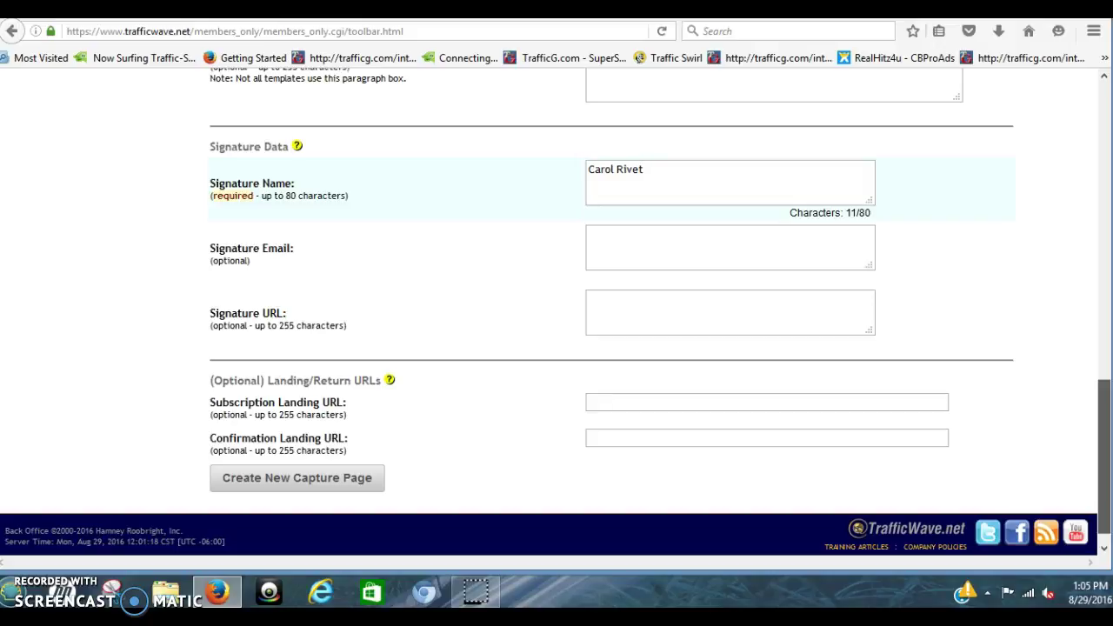
click(834, 404)
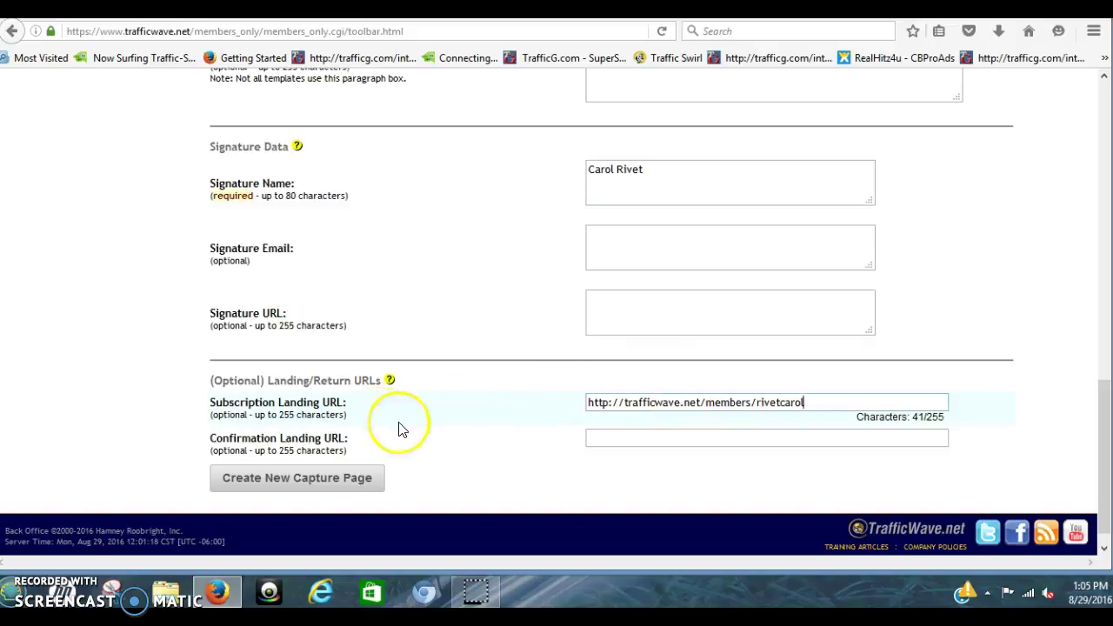
click(613, 433)
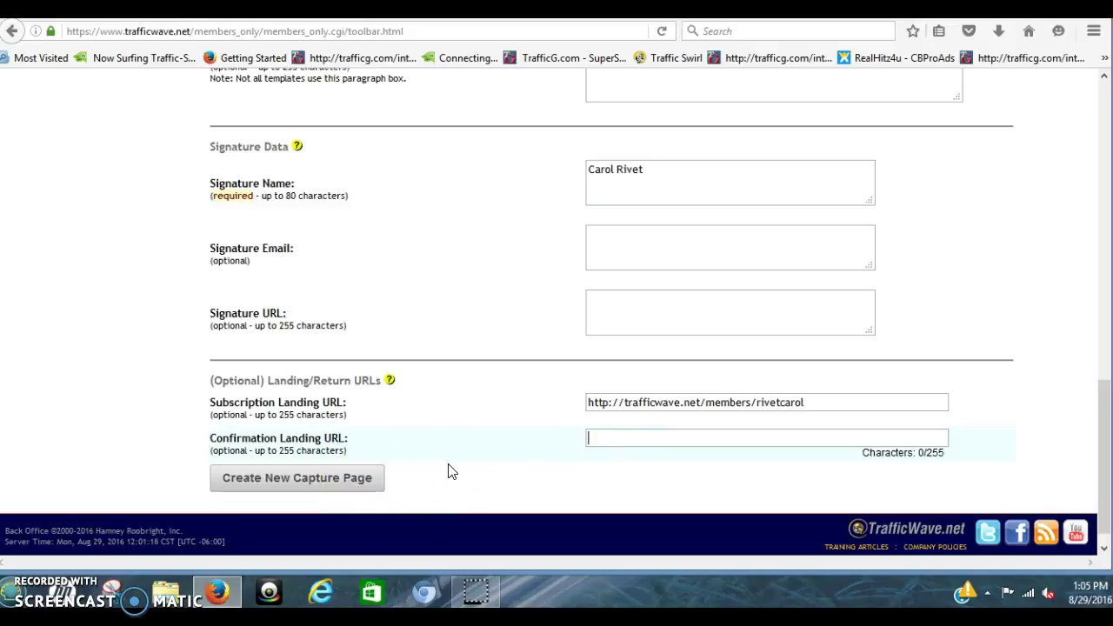
click(1106, 435)
drag(1107, 435, 1098, 124)
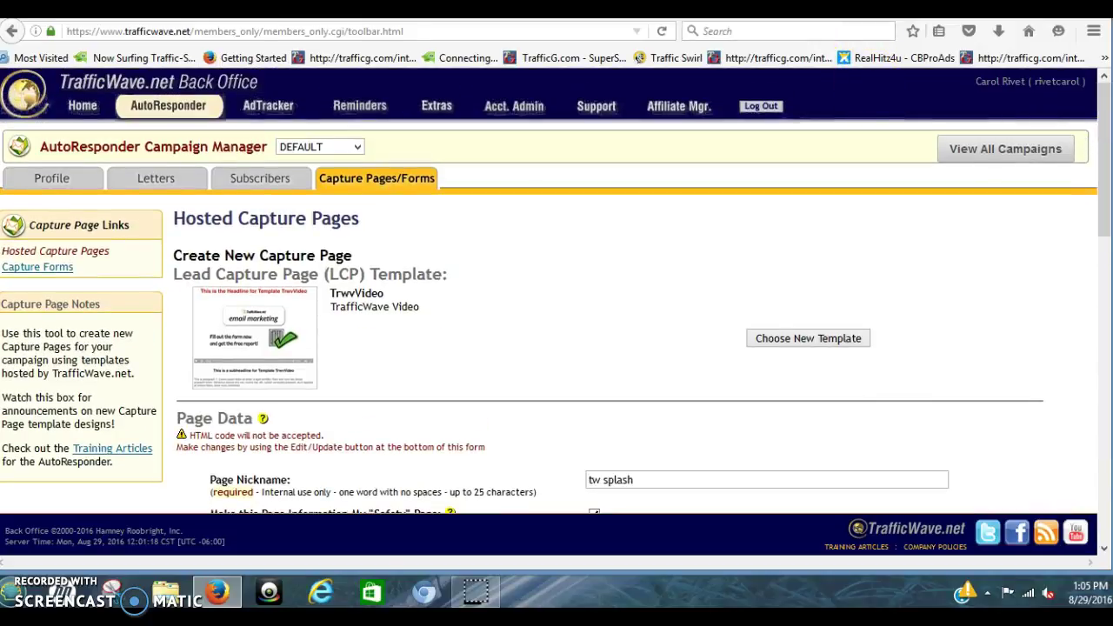
Check the capture page preview, then return to the back office's Capture Pages/Forms menu
key(ctrl+Tab)
click(916, 225)
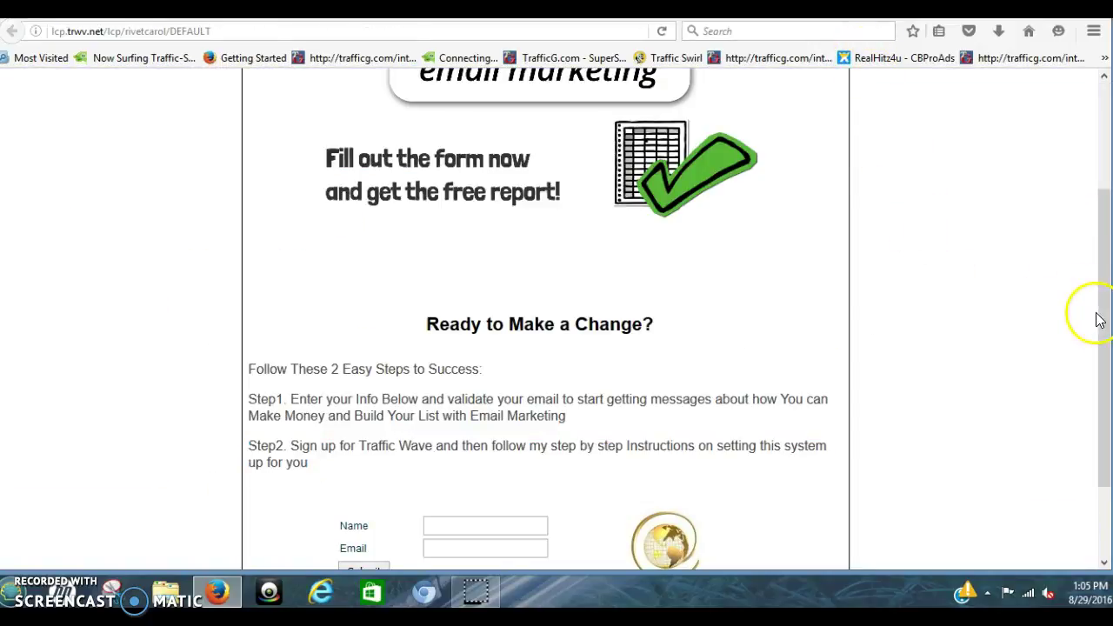
drag(1099, 321, 1067, 193)
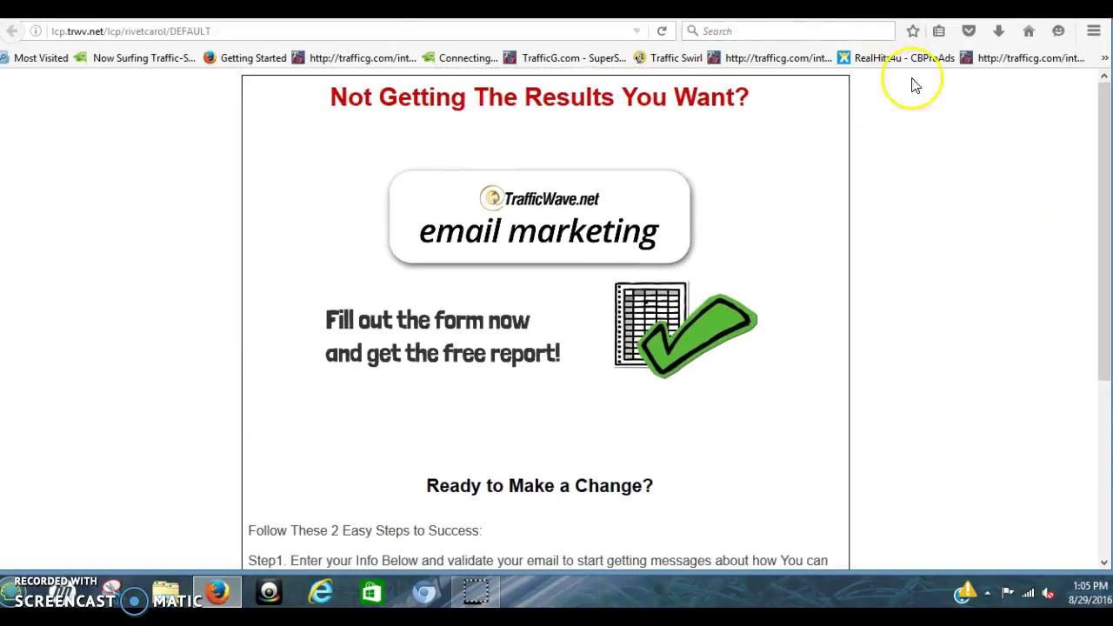
key(alt+Left)
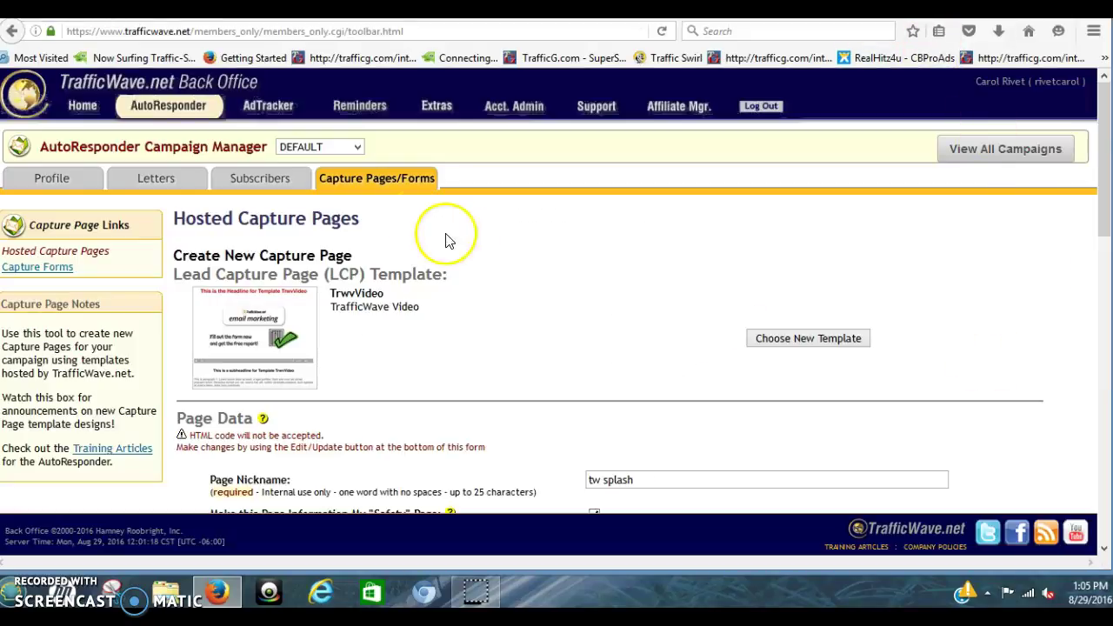
mouse_move(366, 187)
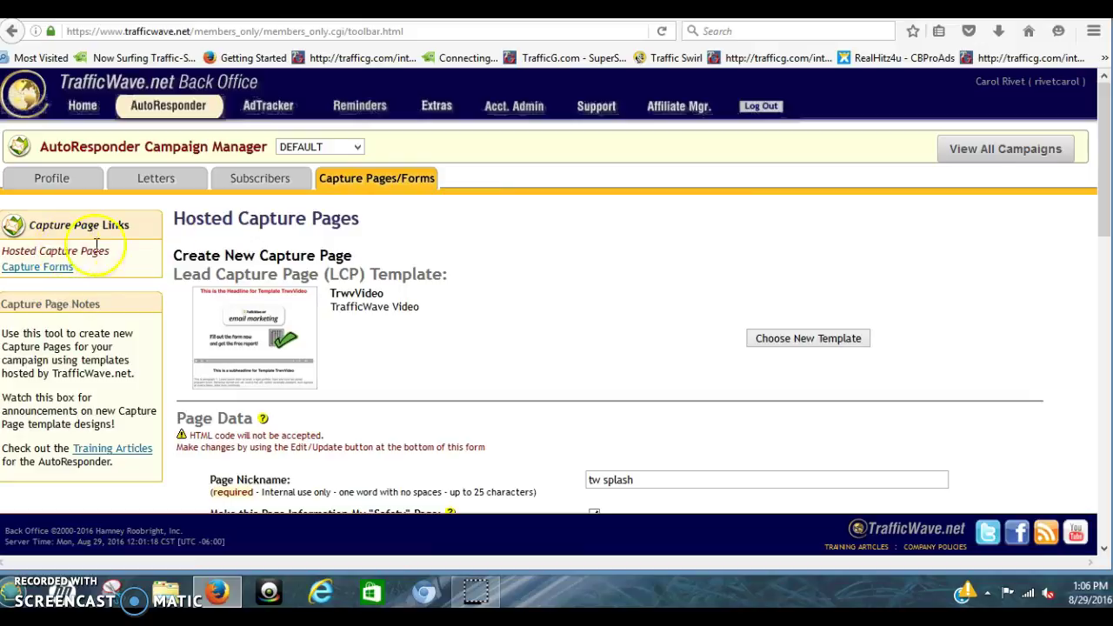
Copy the Safety Capture Page URL from Hosted Capture Pages and load it in the browser
click(390, 199)
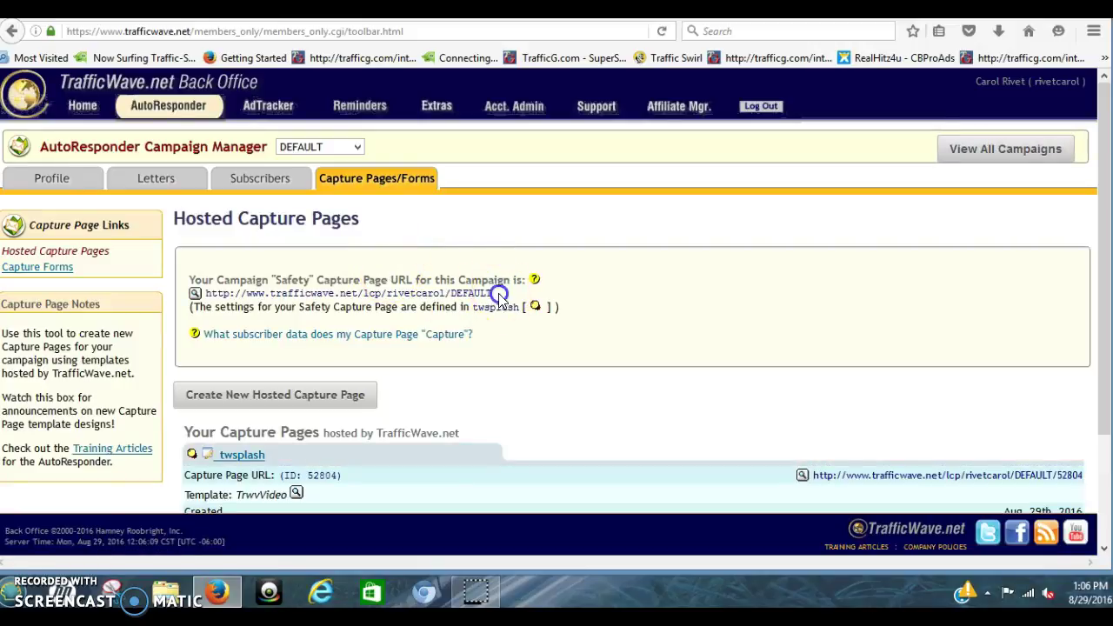
drag(492, 293, 203, 296)
key(ctrl+c)
right_click(260, 301)
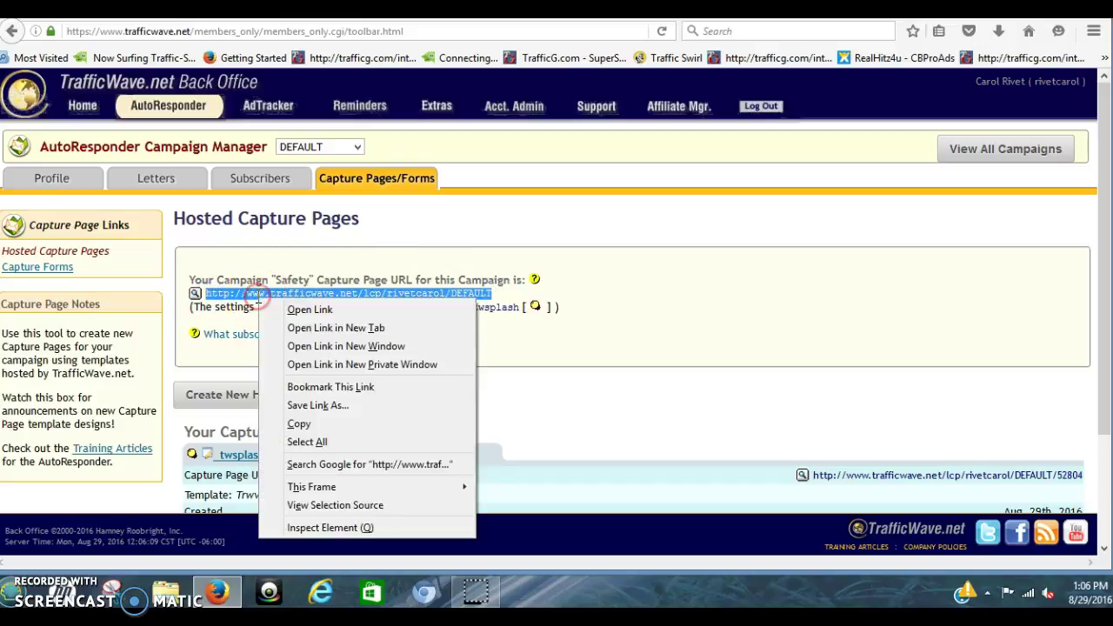
click(310, 425)
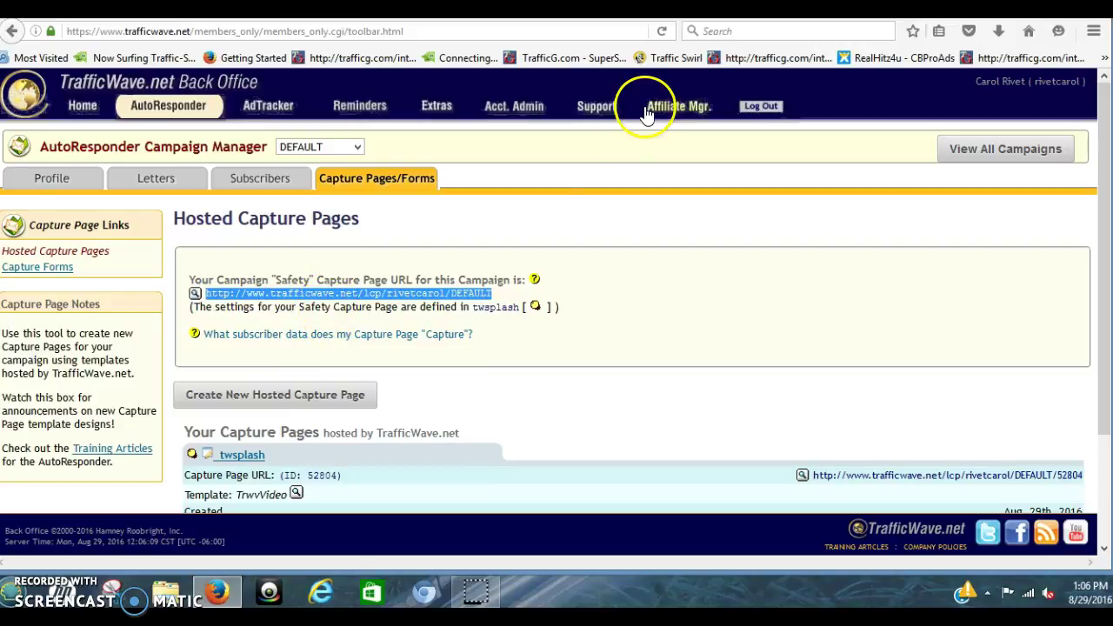
key(ctrl+v)
key(Return)
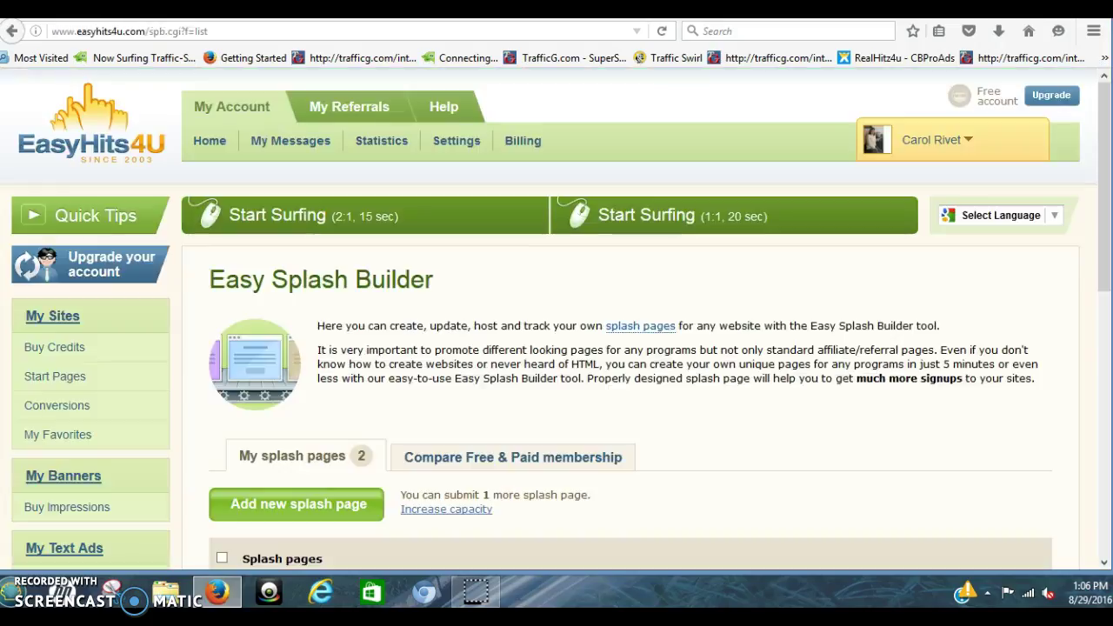
Edit the second Traffic Wave List Building splash page and scroll to its results image
drag(1098, 235, 1097, 368)
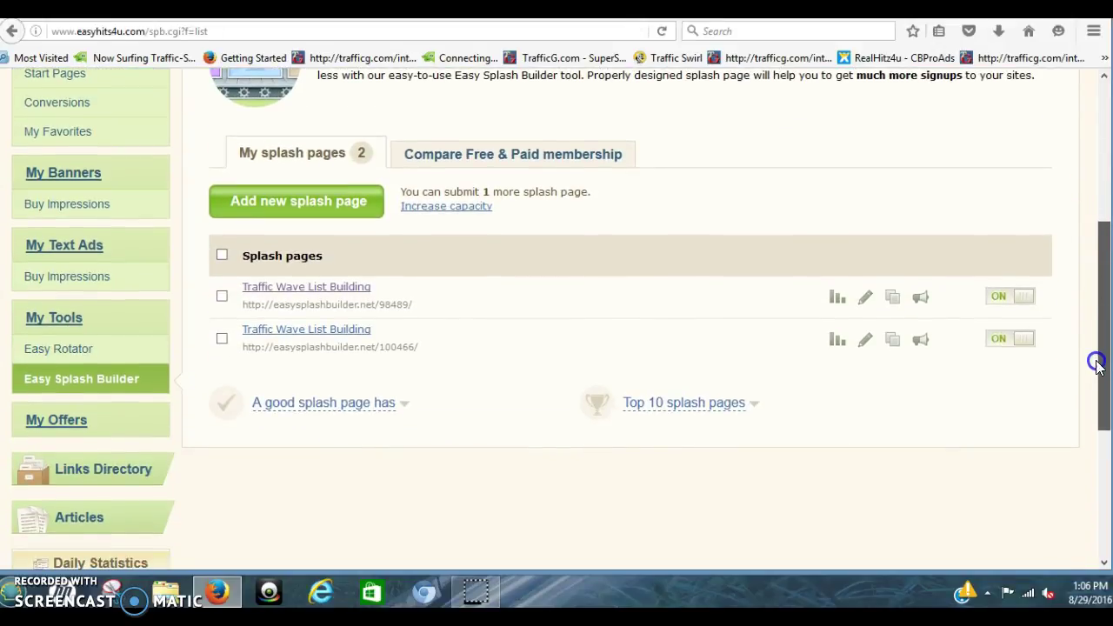
mouse_move(804, 338)
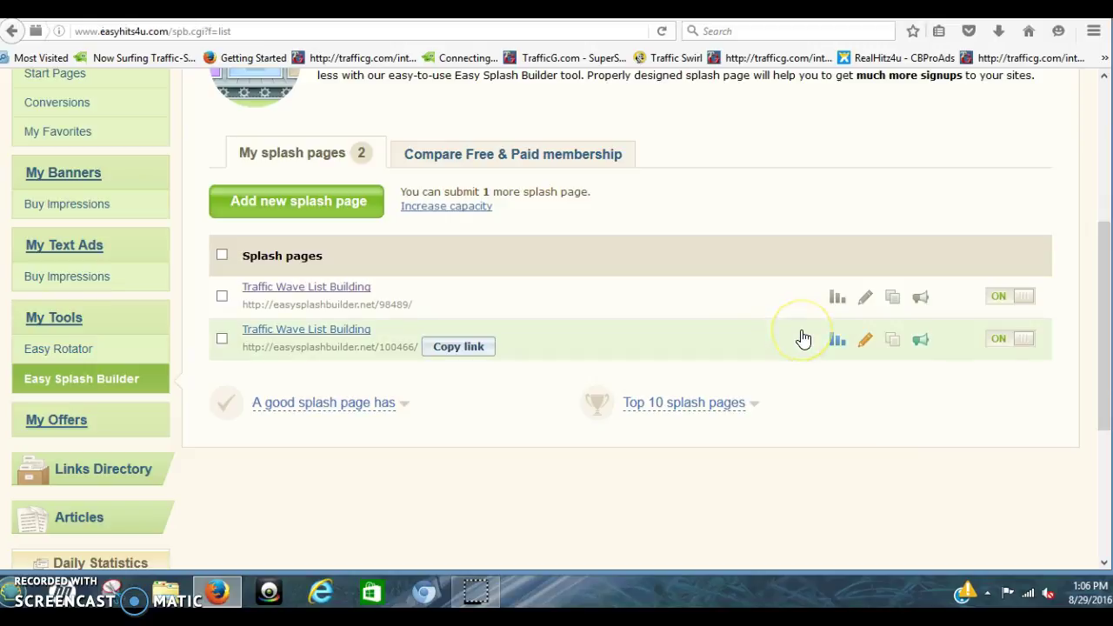
click(866, 340)
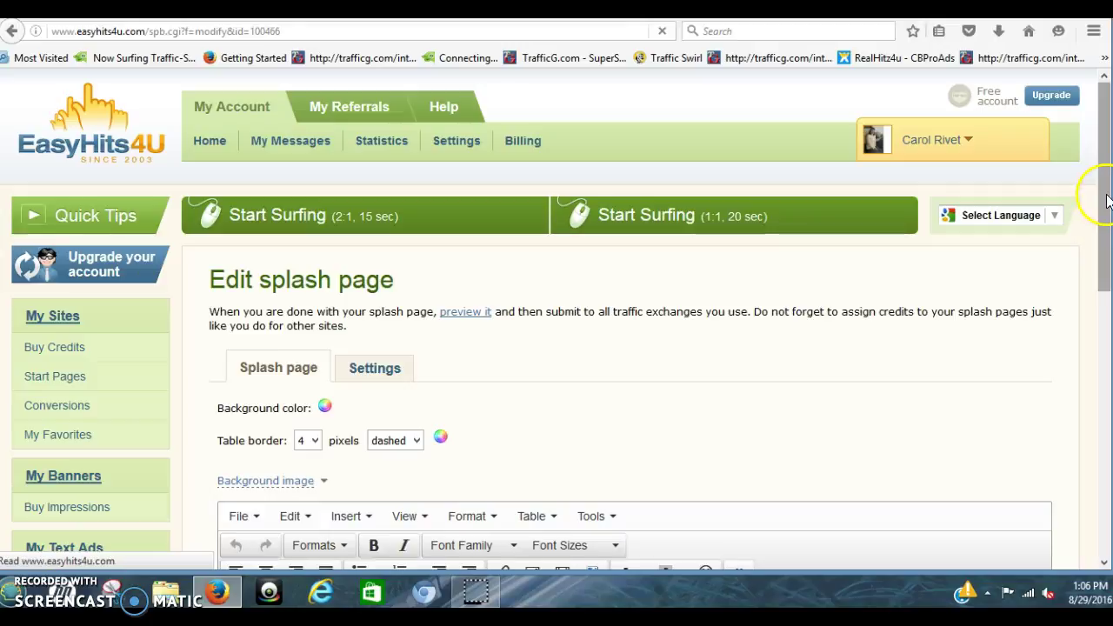
drag(1101, 191, 1107, 360)
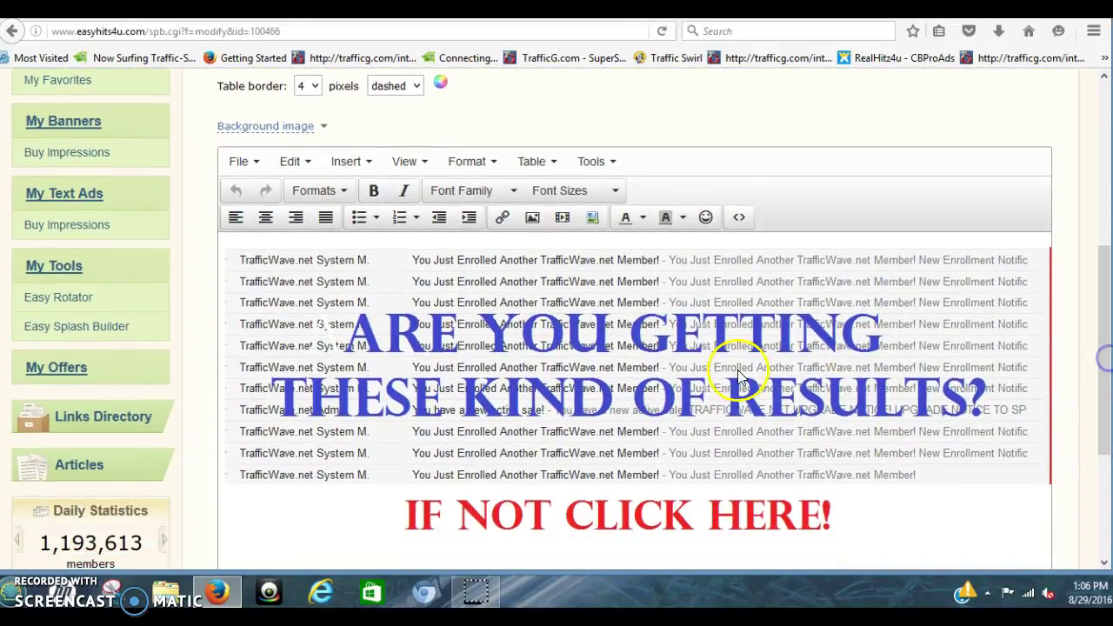
Select the results image in the editor, closing the image gallery without choosing anything
click(592, 390)
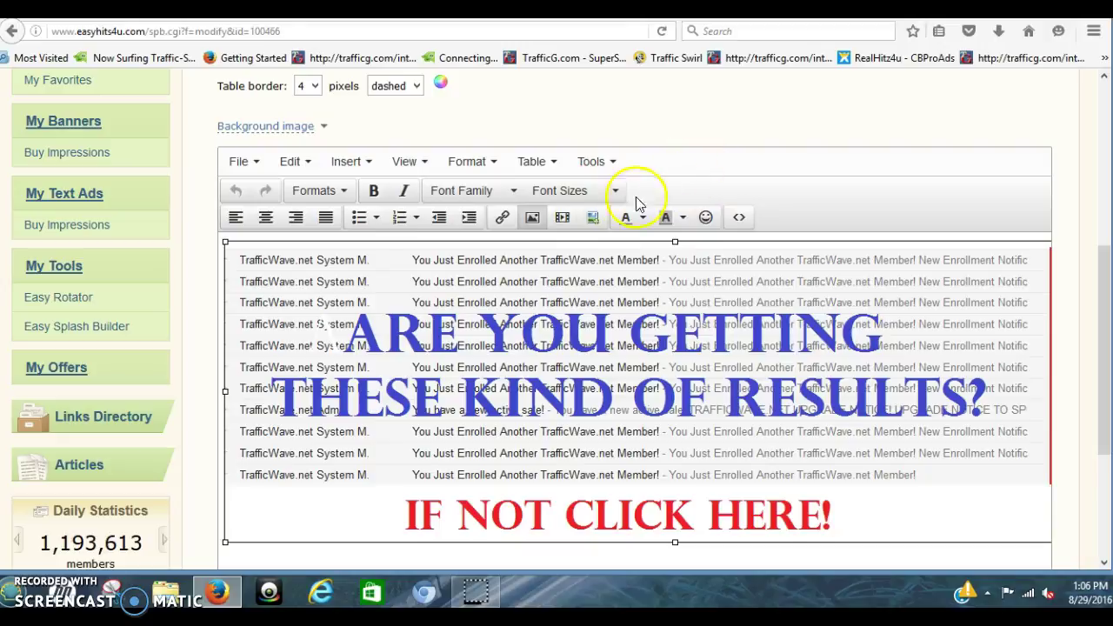
click(592, 217)
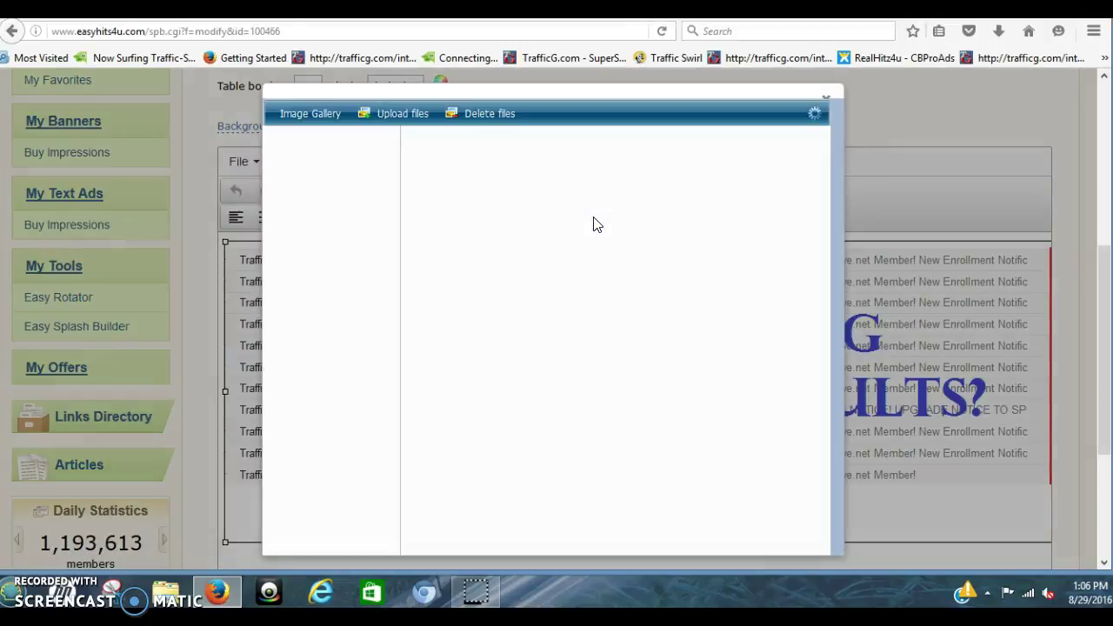
click(831, 93)
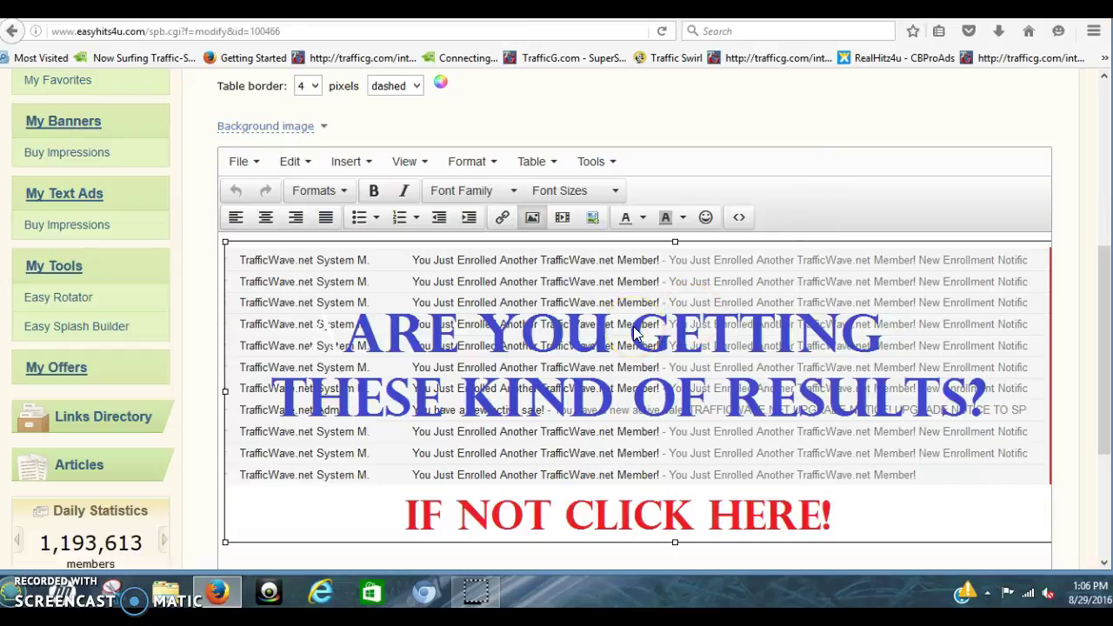
click(655, 342)
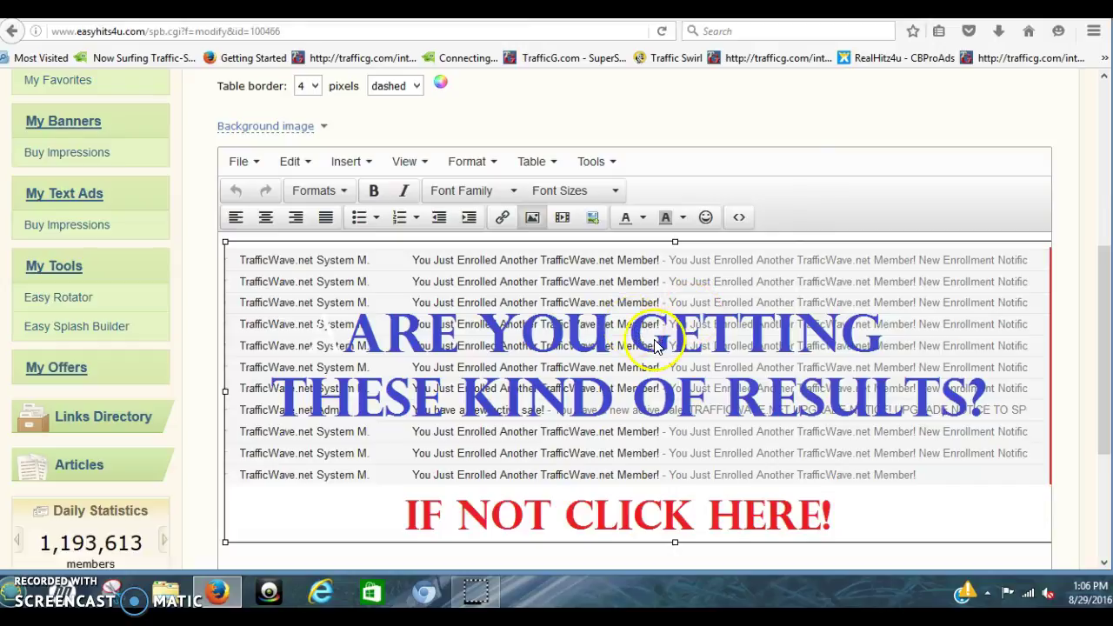
click(633, 258)
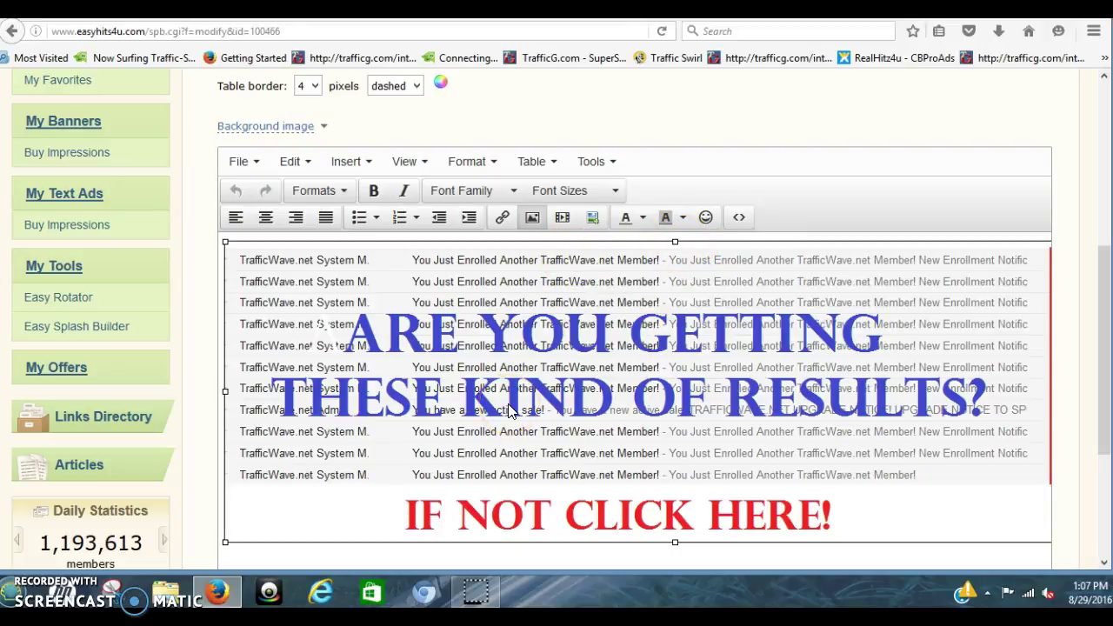
Link the image to the pasted TrafficWave capture page URL with target New window
click(503, 219)
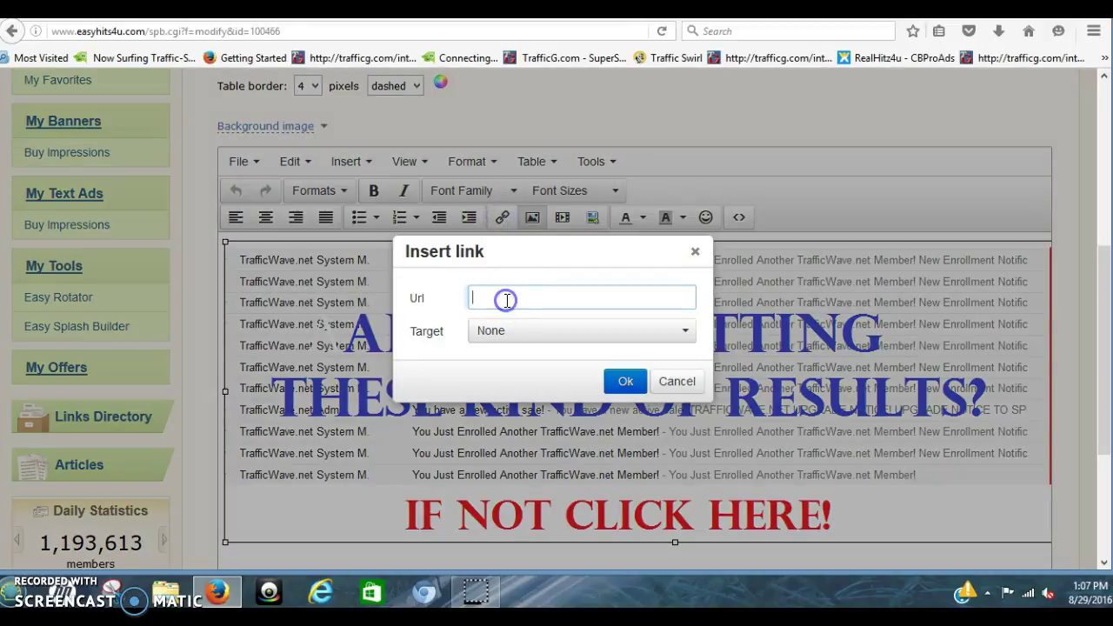
right_click(507, 301)
click(527, 372)
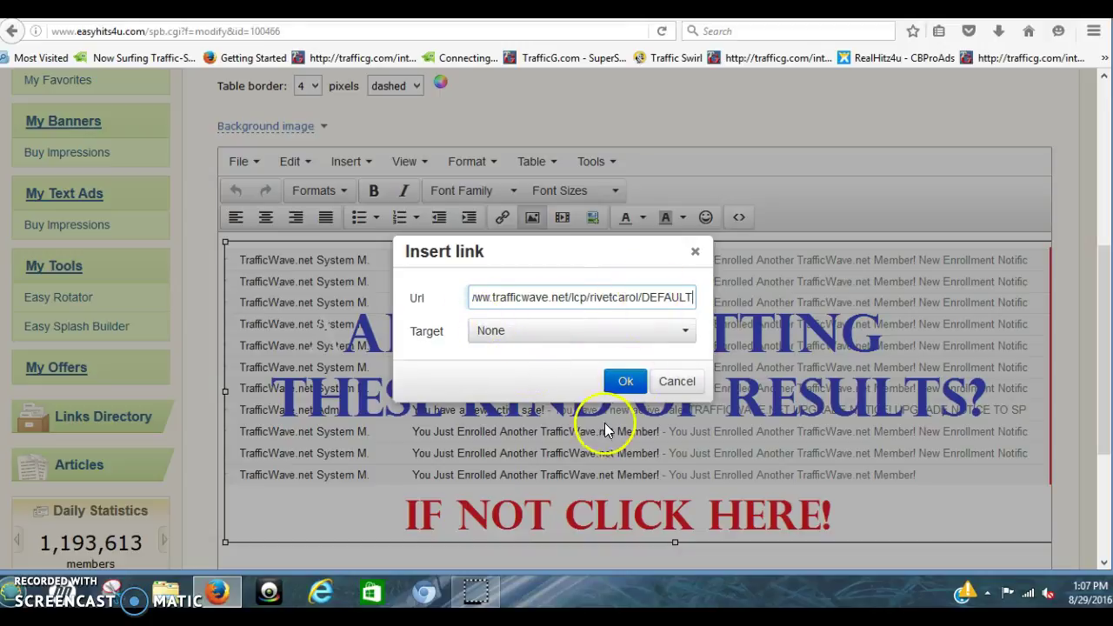
click(687, 337)
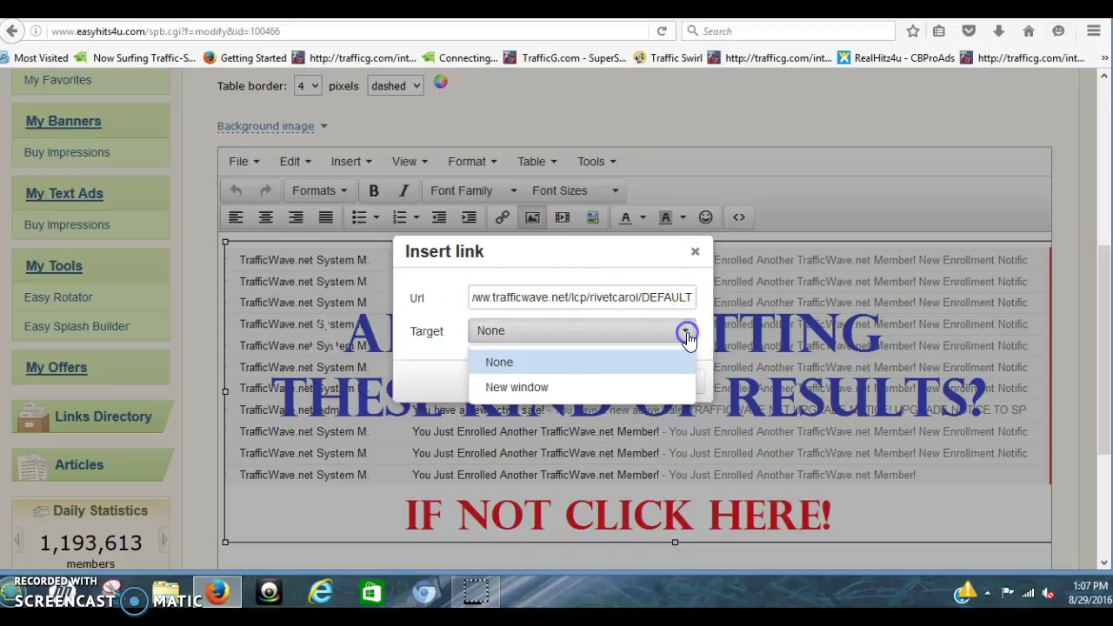
click(665, 388)
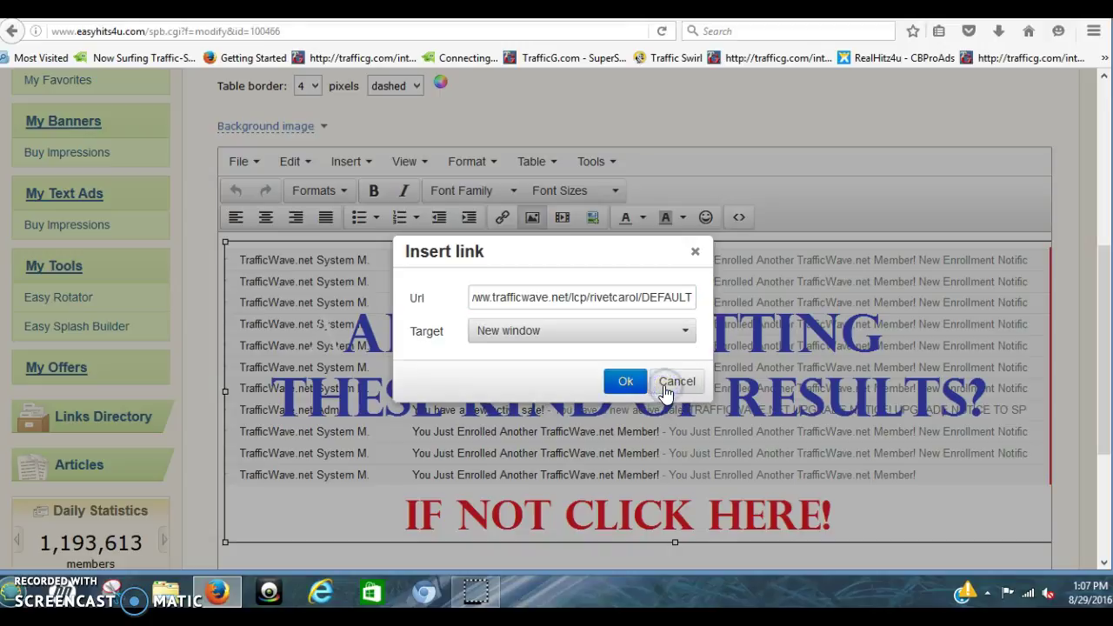
click(625, 382)
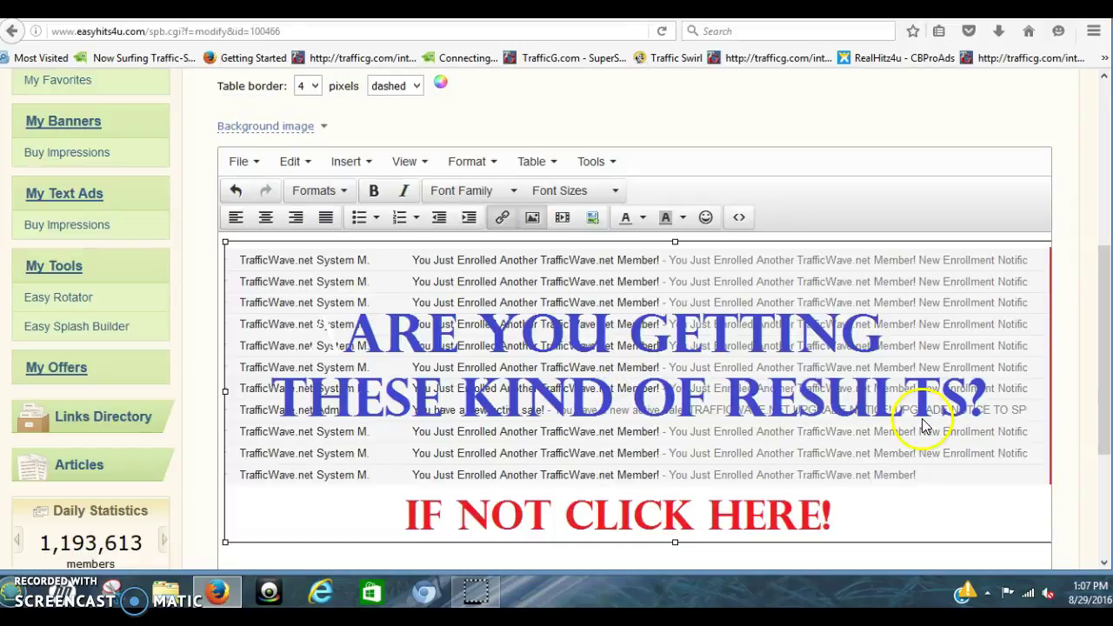
drag(1101, 361, 1108, 427)
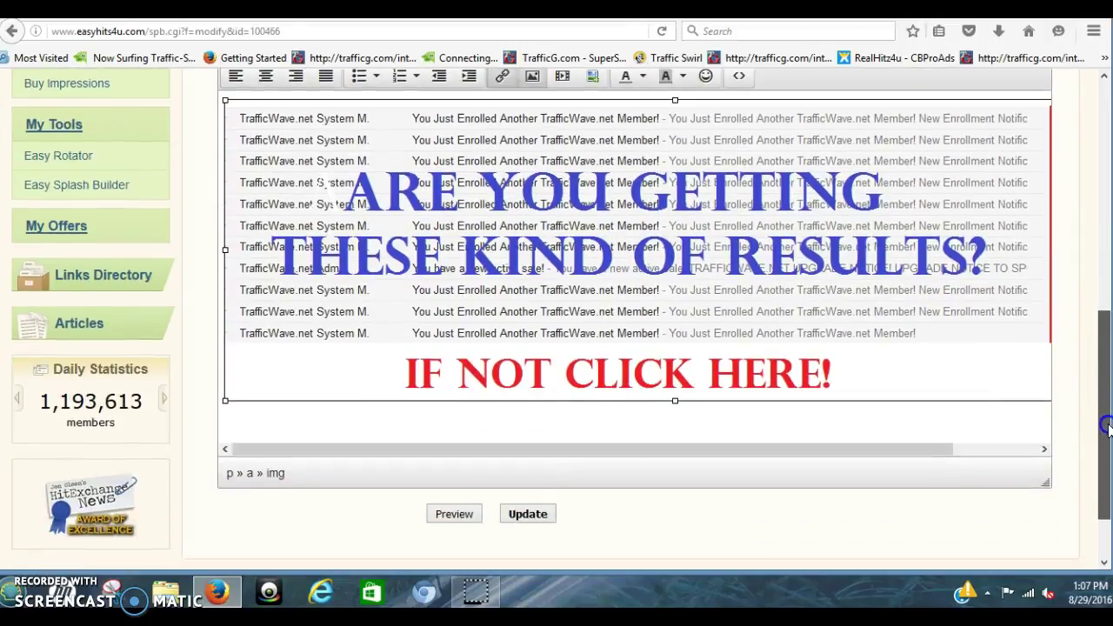
Update the splash page and open the live Traffic Wave List Building page
click(530, 515)
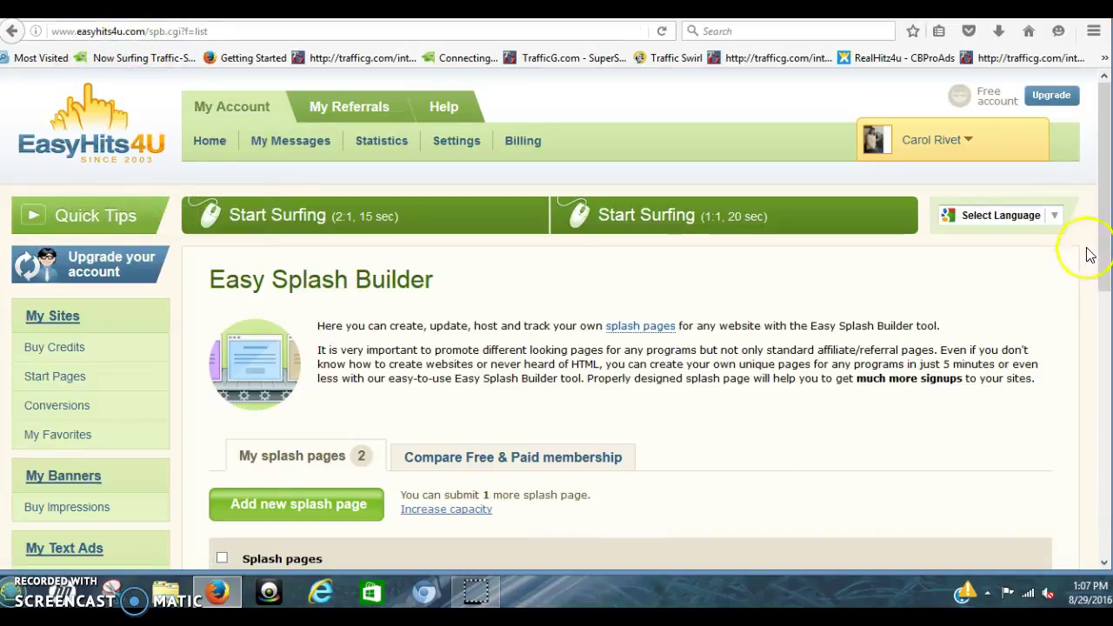
drag(1107, 241, 1107, 338)
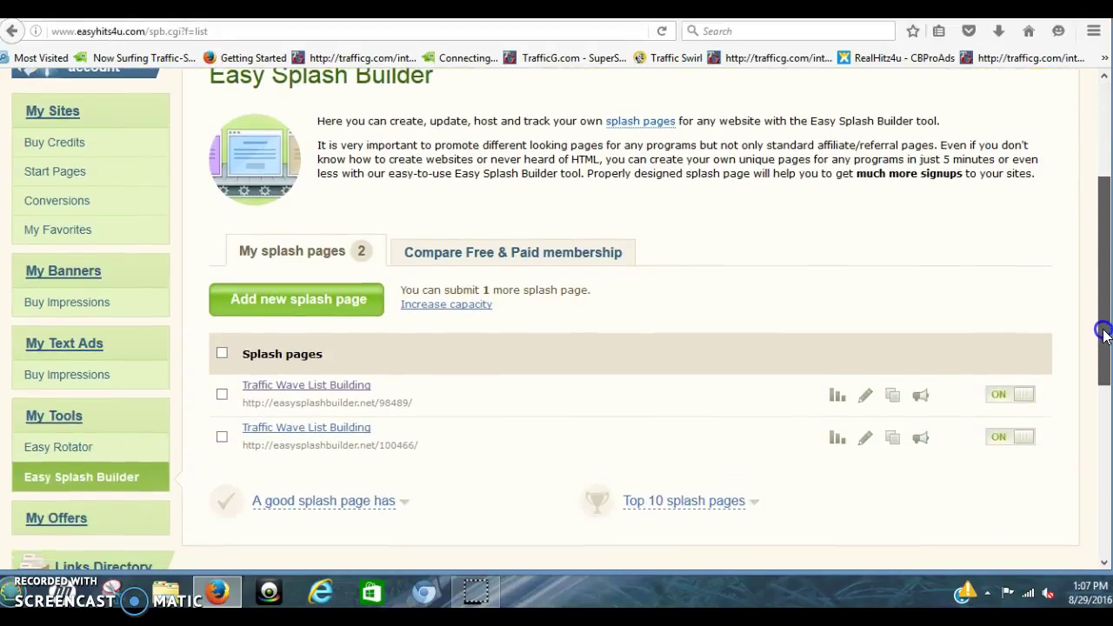
click(341, 429)
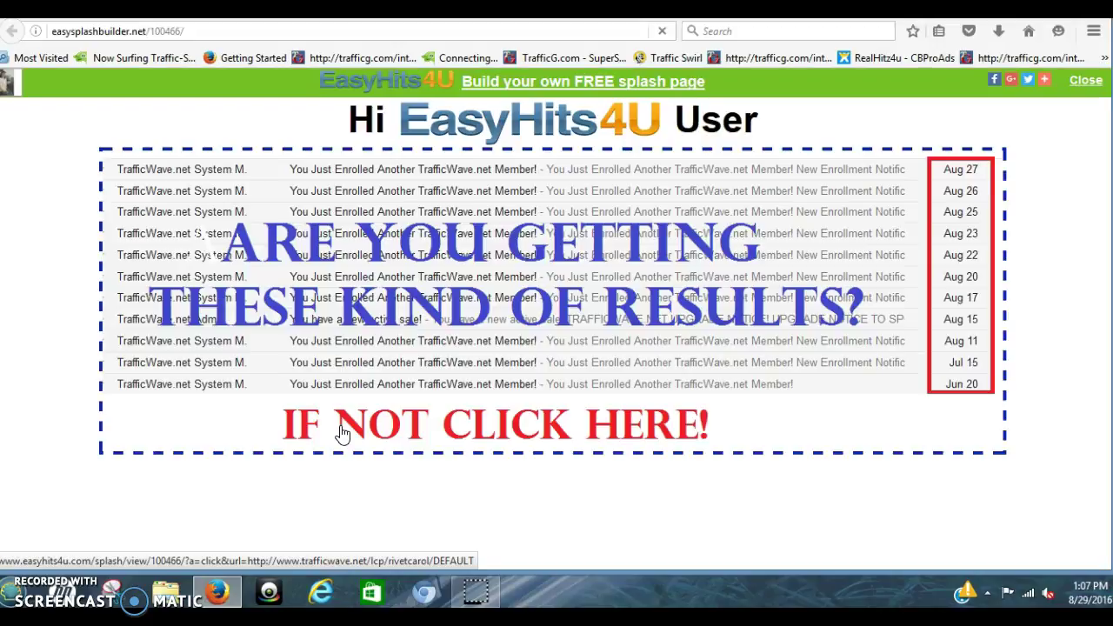
click(561, 289)
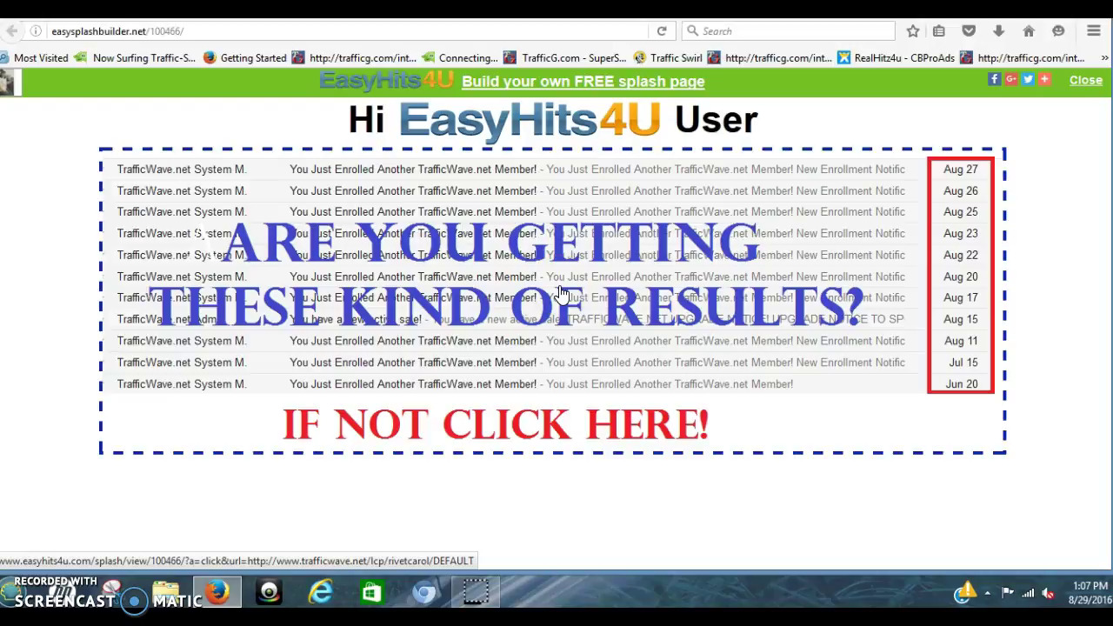
Follow the results image to the capture page and play its video, then mute the sound
click(560, 291)
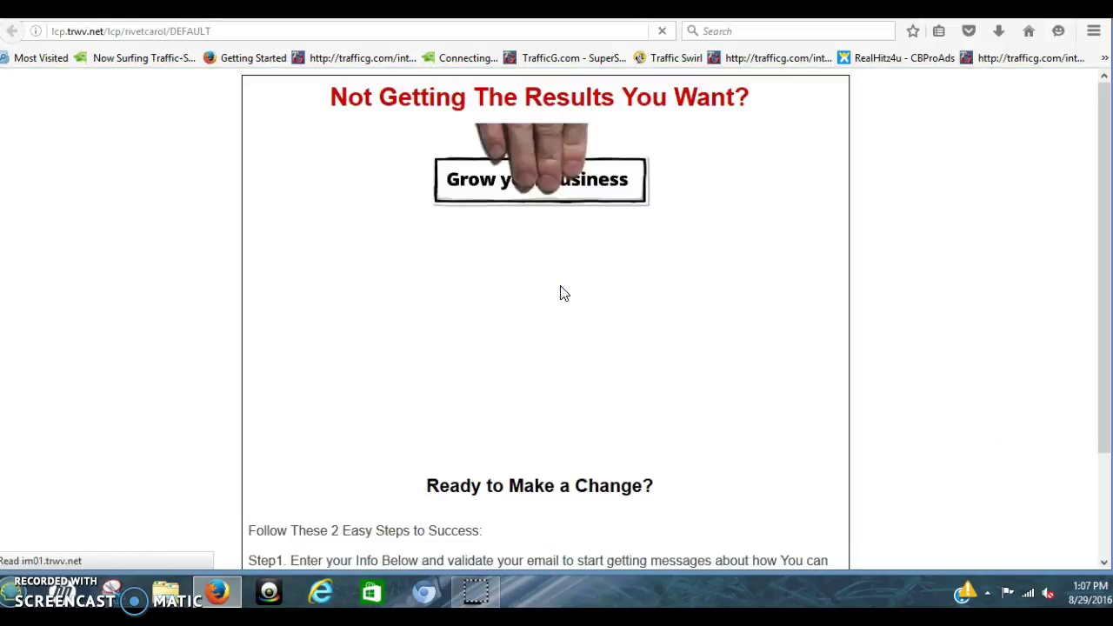
click(739, 276)
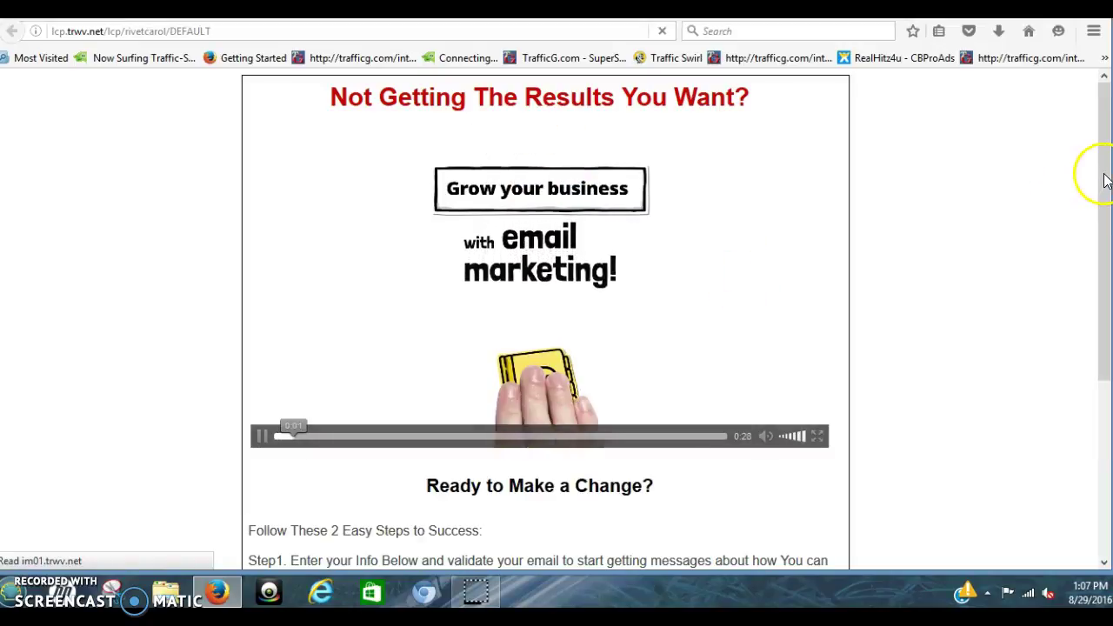
mouse_move(1105, 187)
mouse_down()
mouse_move(1101, 236)
mouse_move(1101, 183)
mouse_up()
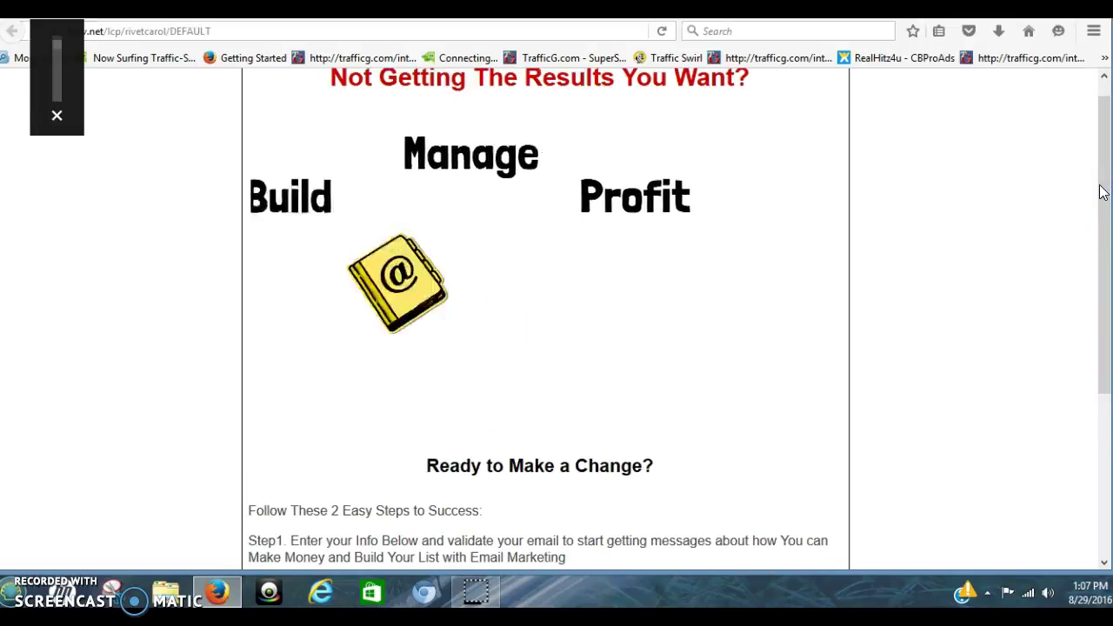
key(XF86AudioMute)
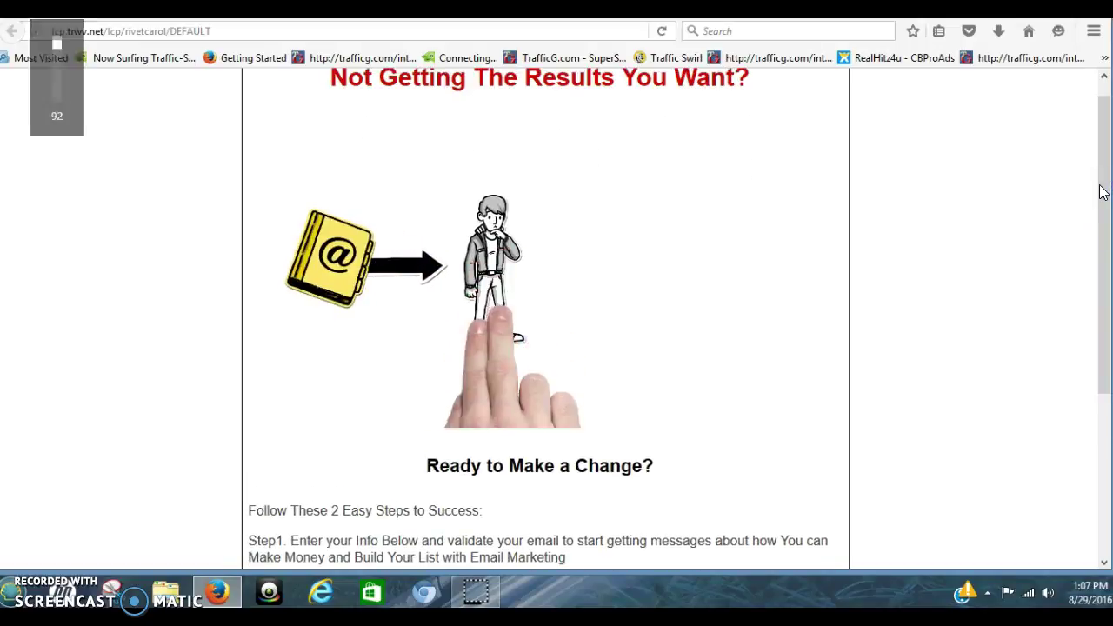
key(XF86AudioMute)
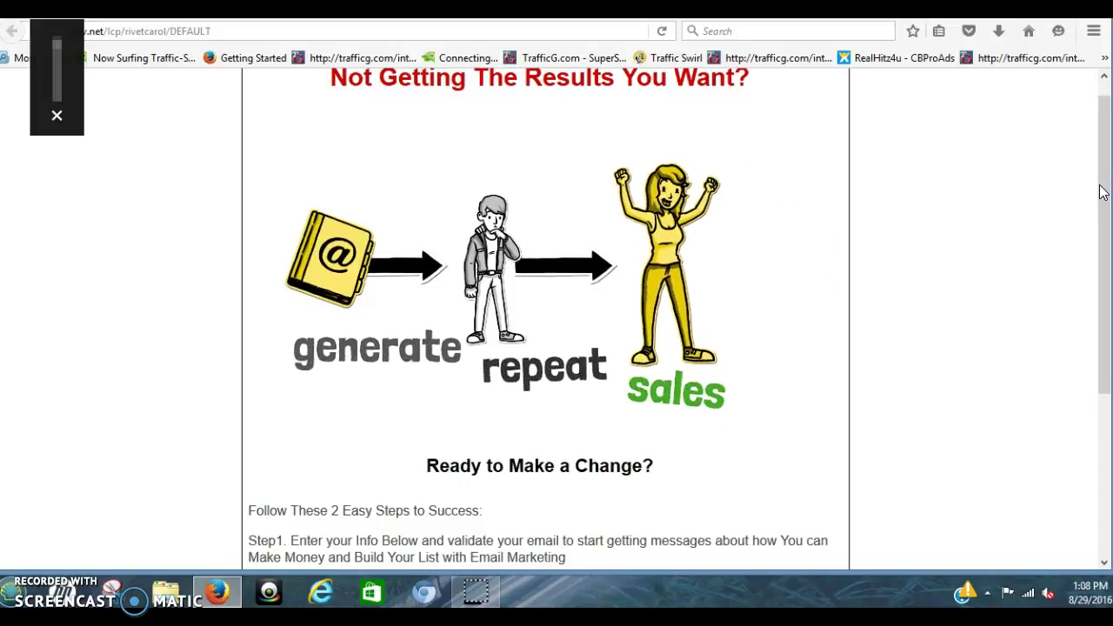
Scroll down to the capture page's sign-up form and back to the top
drag(1103, 181, 1107, 306)
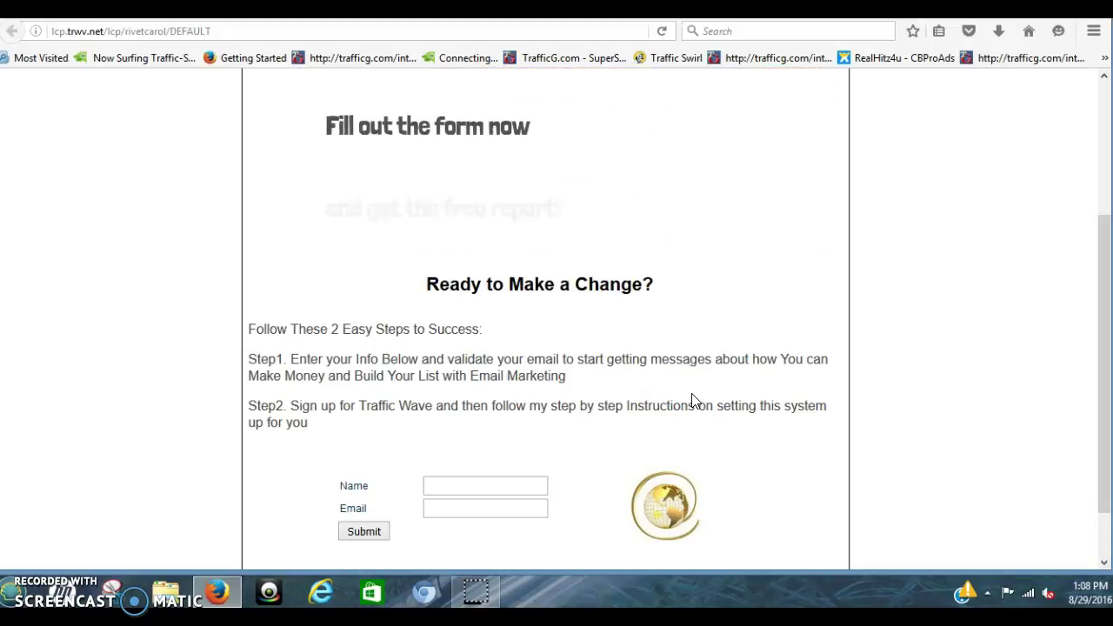
click(1104, 353)
mouse_move(1105, 352)
mouse_down()
mouse_move(1089, 192)
mouse_move(1105, 261)
mouse_move(1103, 334)
mouse_up()
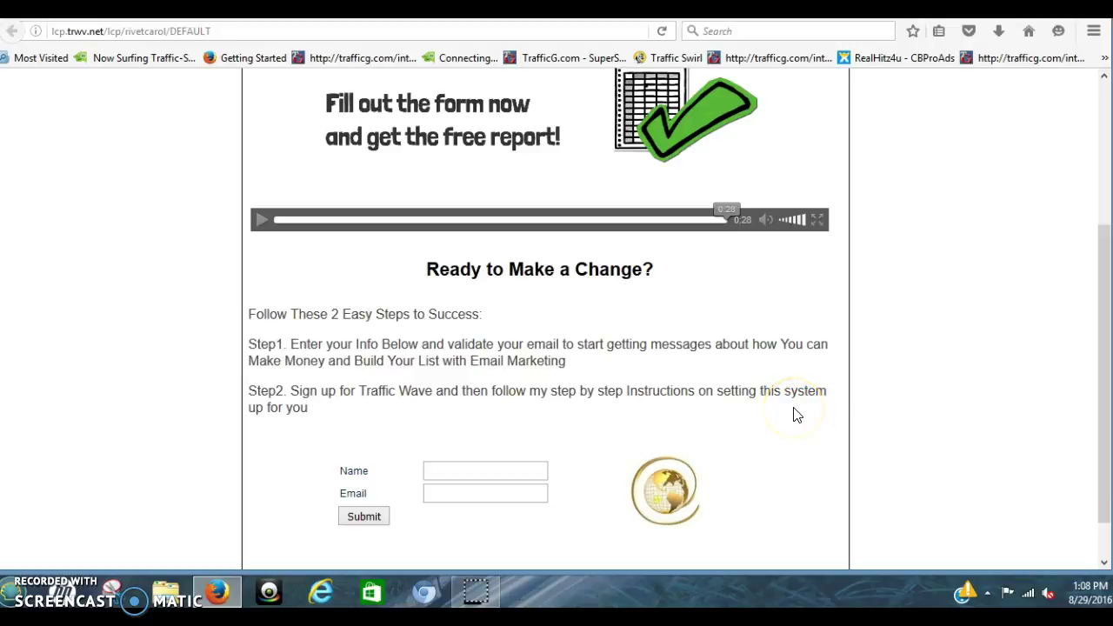
drag(1101, 373, 1101, 167)
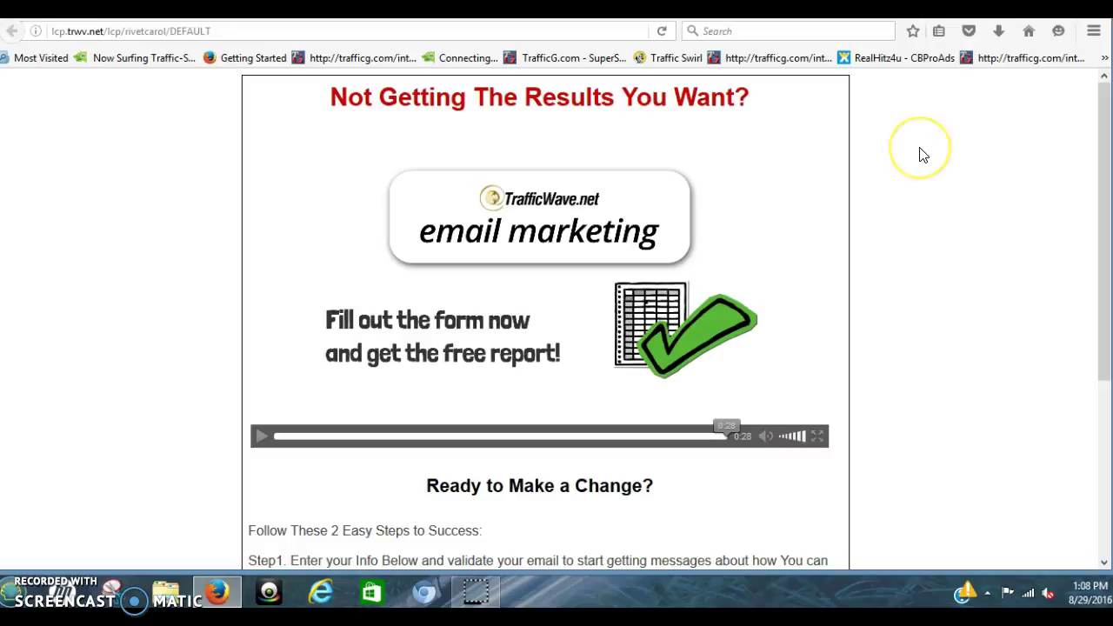